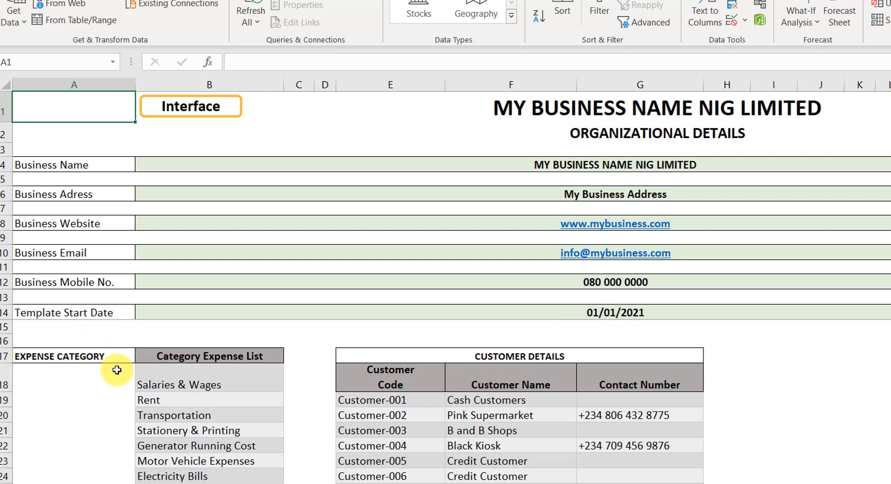
# Step: Examine the expense category list in the Settings sheet, scrolling through its entries
pyautogui.scroll(-3, 186, 385)
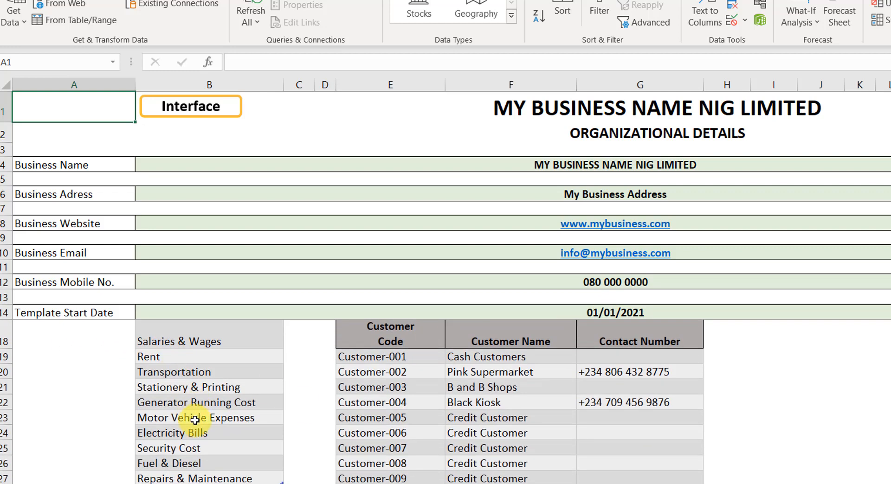
pyautogui.scroll(1, 192, 413)
pyautogui.scroll(-1, 190, 401)
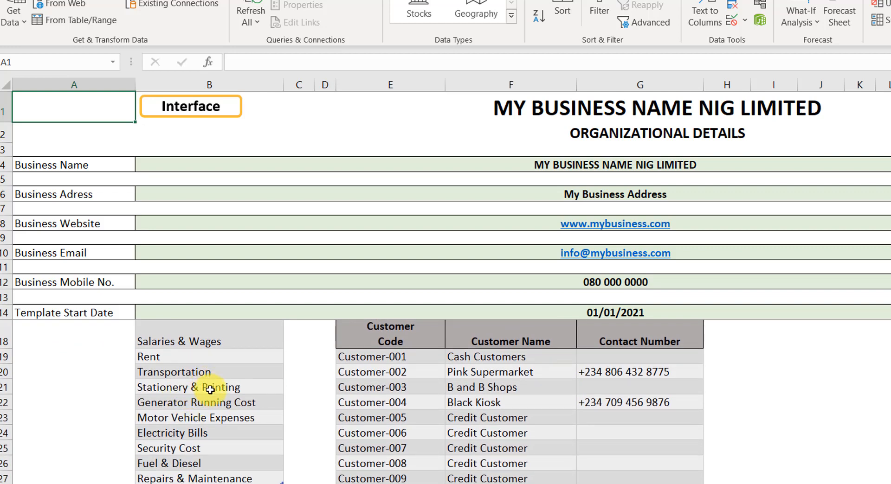
pyautogui.scroll(1, 205, 398)
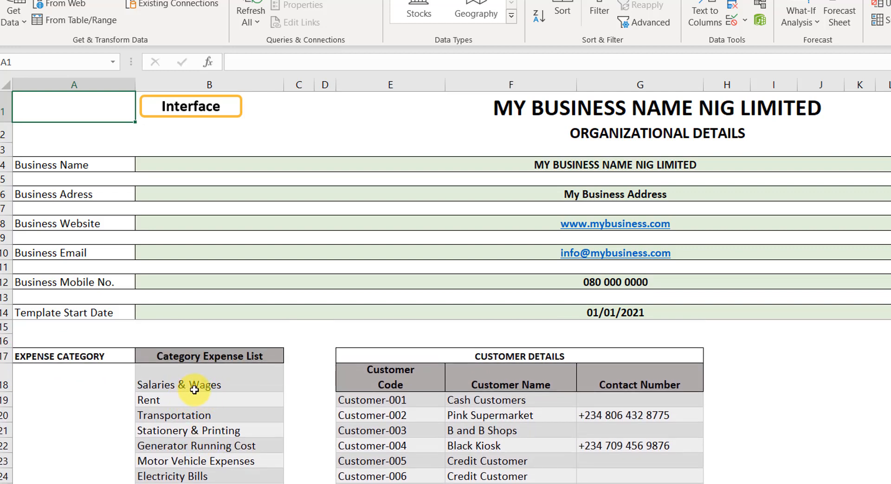
pyautogui.click(207, 387)
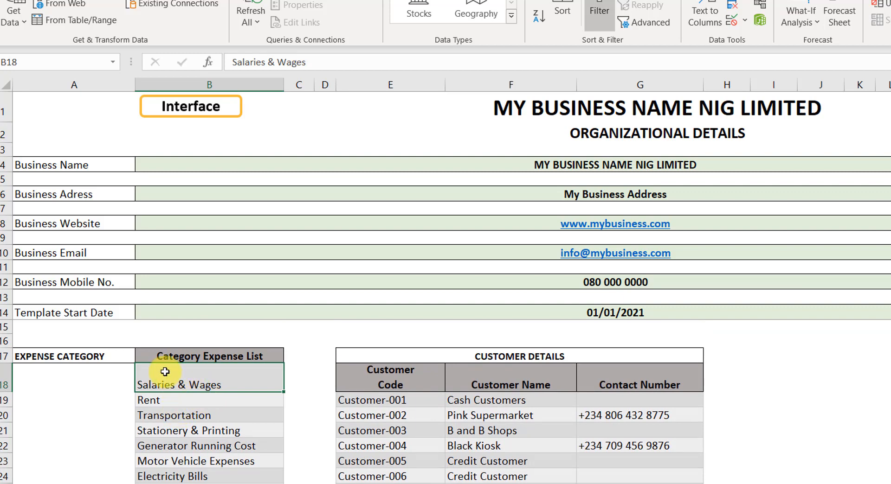
pyautogui.click(194, 400)
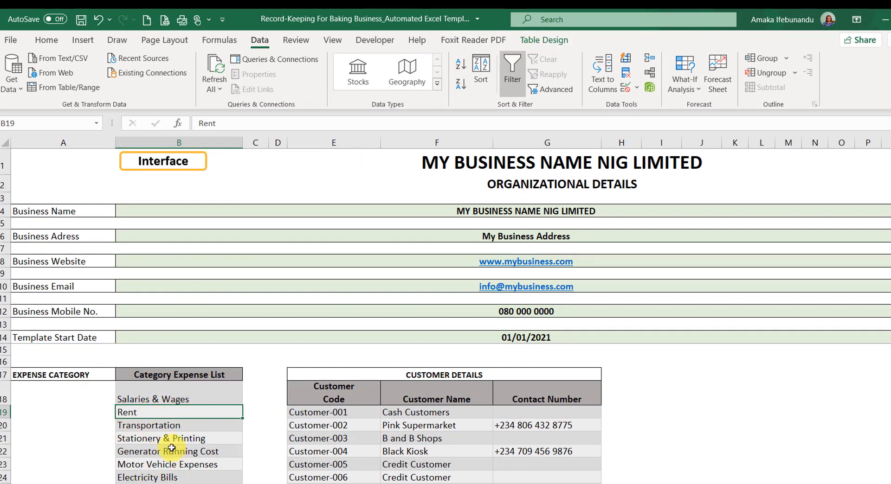
# Step: Review the option to delete table rows for the Rent and Transportation entries without deleting anything
pyautogui.rightClick(154, 413)
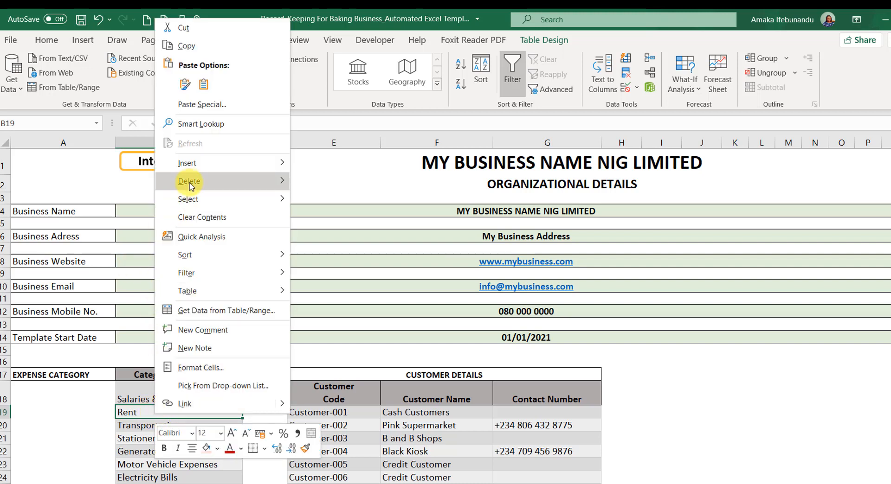
pyautogui.moveTo(192, 185)
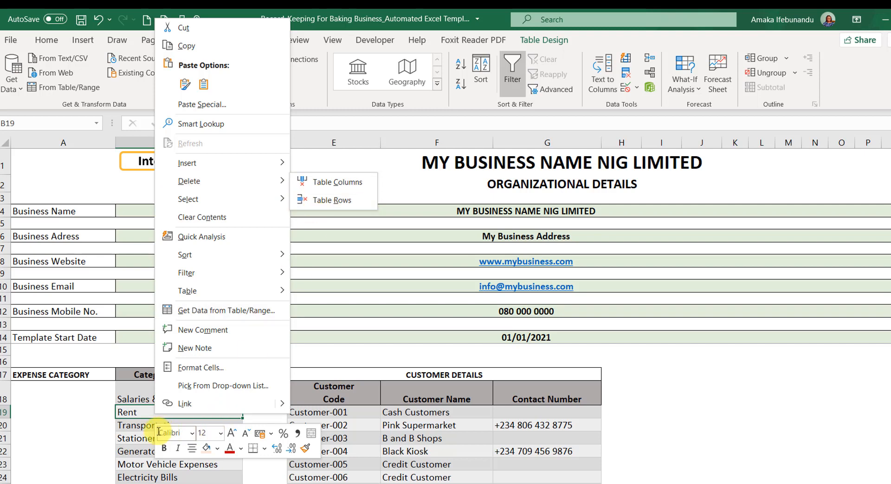
pyautogui.click(136, 414)
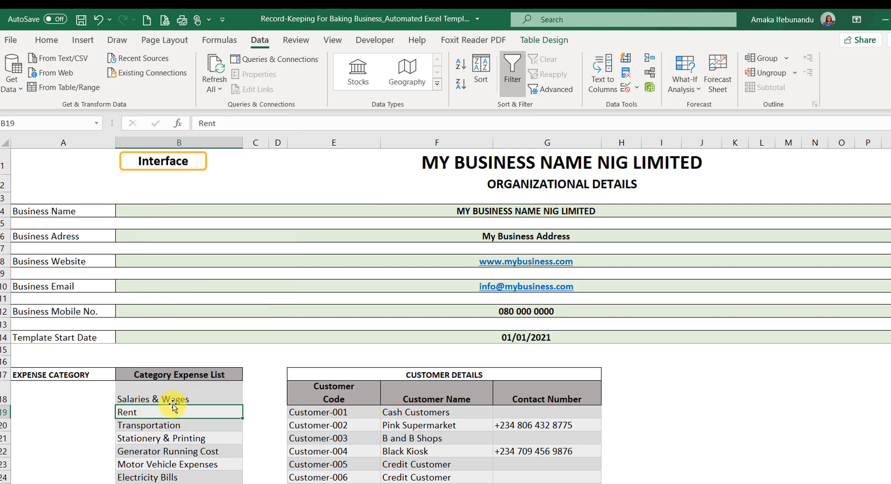
pyautogui.doubleClick(153, 413)
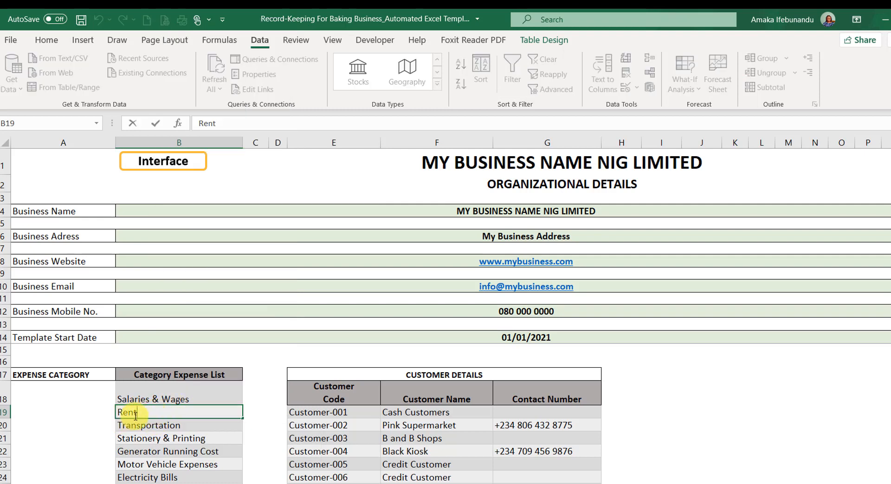
pyautogui.click(167, 426)
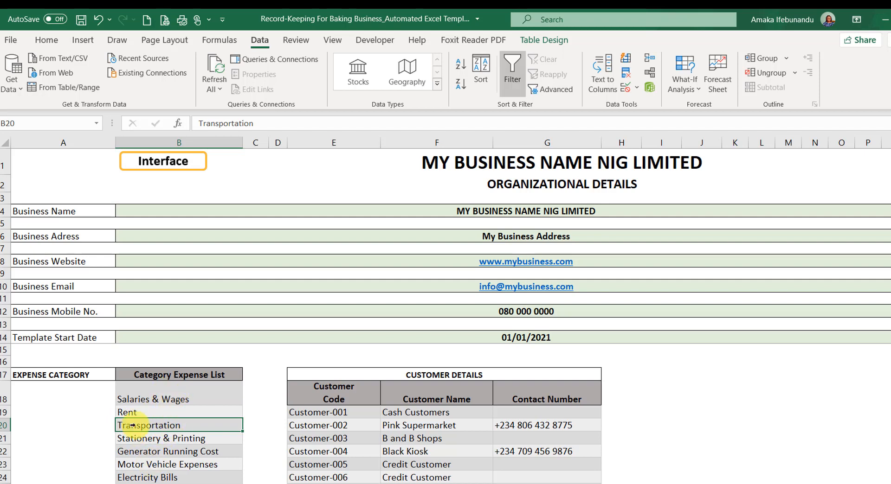
pyautogui.rightClick(147, 428)
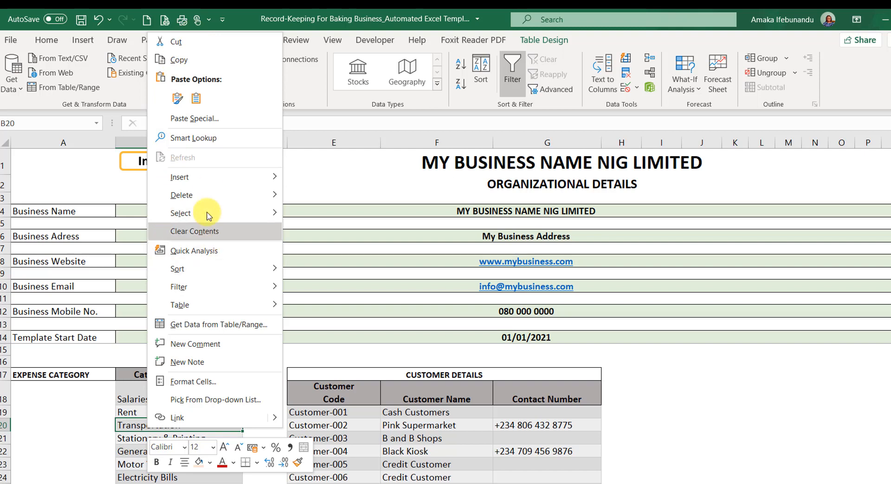
pyautogui.moveTo(216, 195)
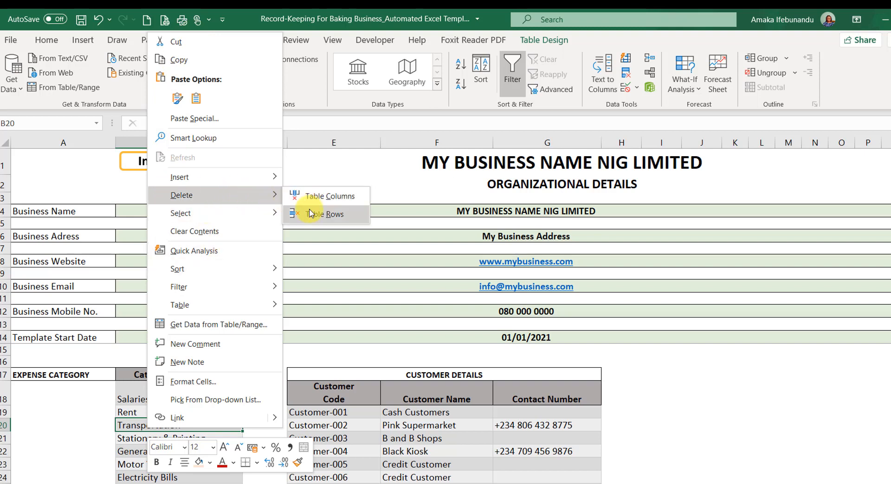
pyautogui.click(124, 468)
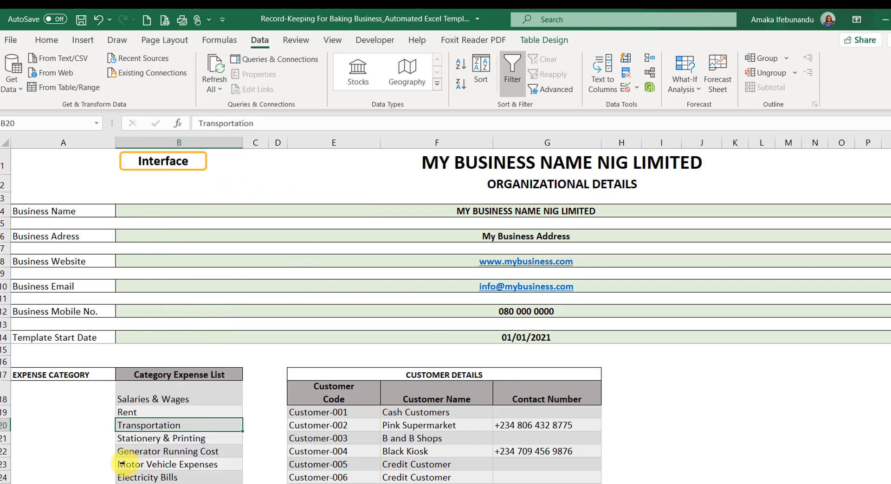
# Step: Examine the customer codes and customer names in the Customer Details table
pyautogui.click(332, 437)
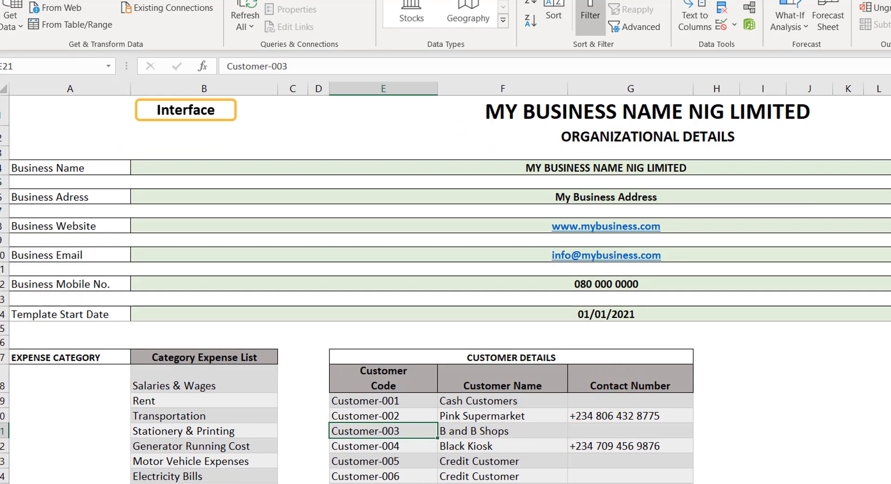
pyautogui.click(364, 404)
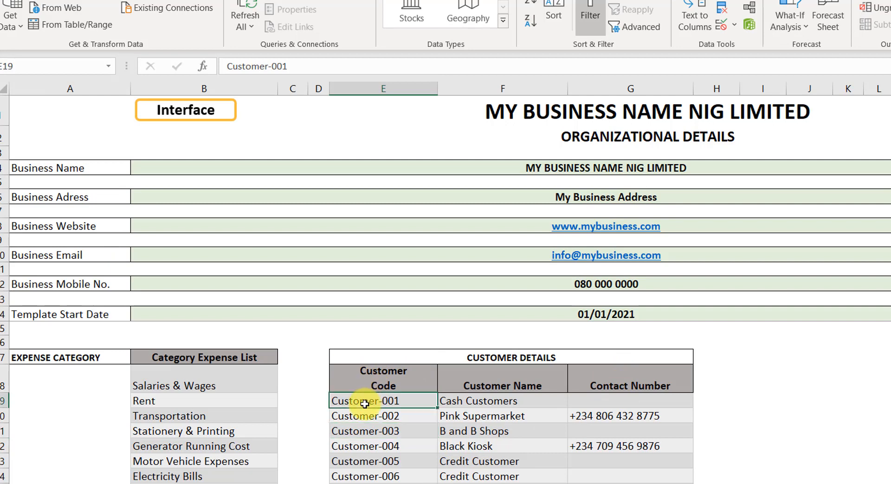
pyautogui.click(472, 403)
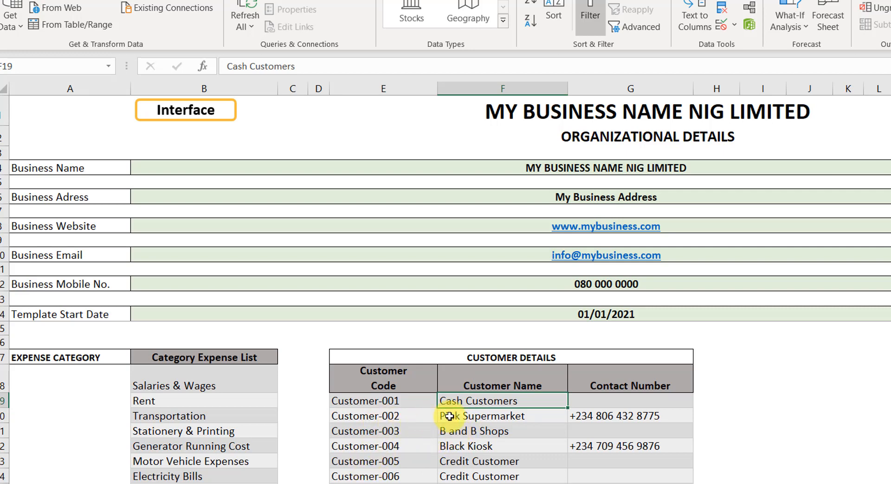
pyautogui.click(449, 416)
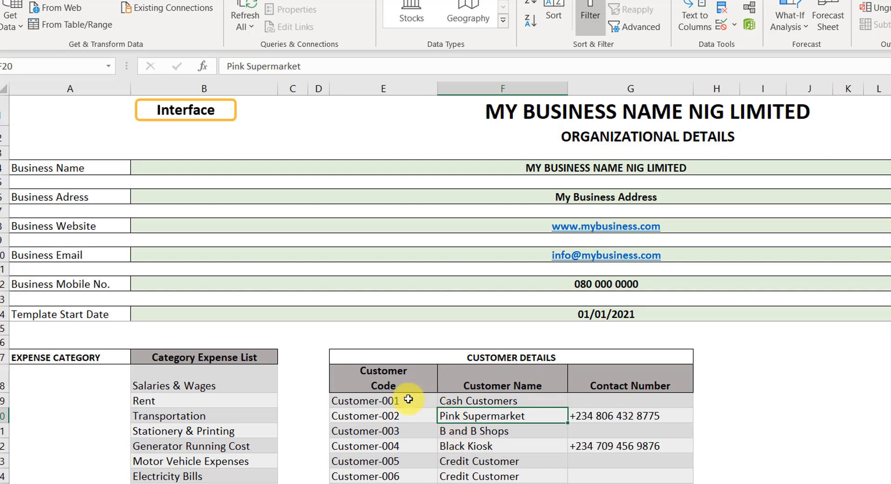
pyautogui.click(478, 401)
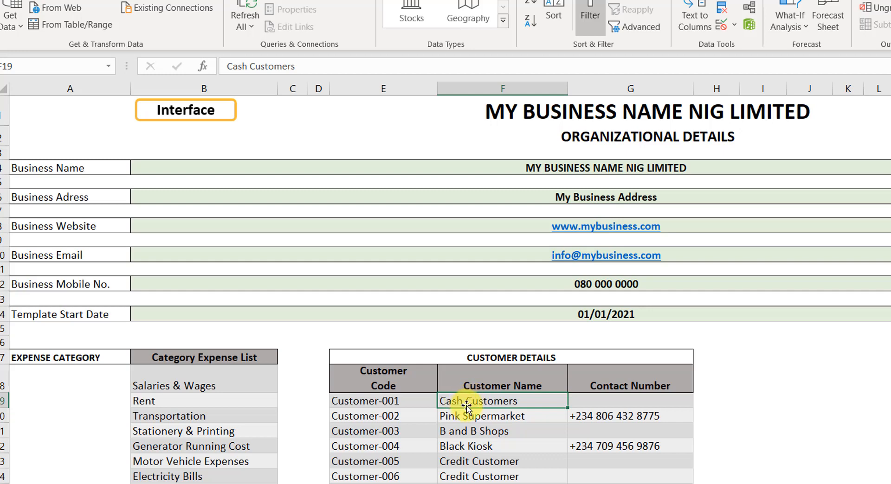
pyautogui.scroll(-2, 464, 420)
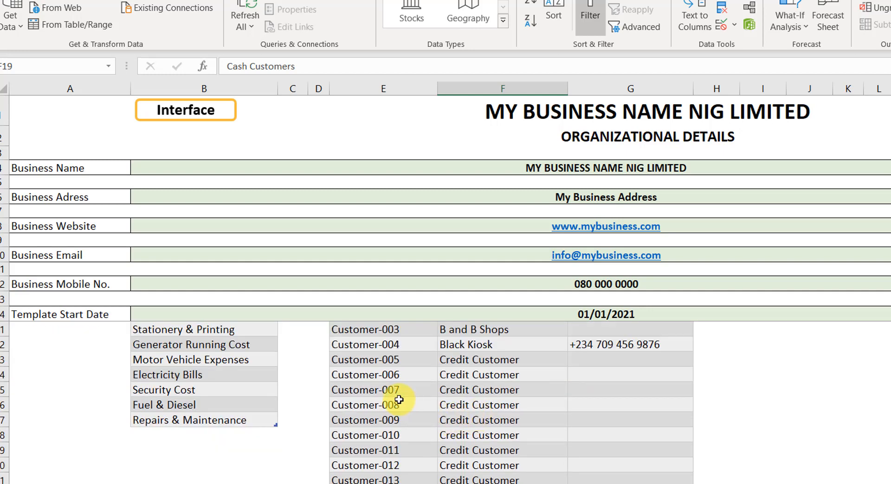
pyautogui.scroll(2, 398, 394)
pyautogui.click(375, 417)
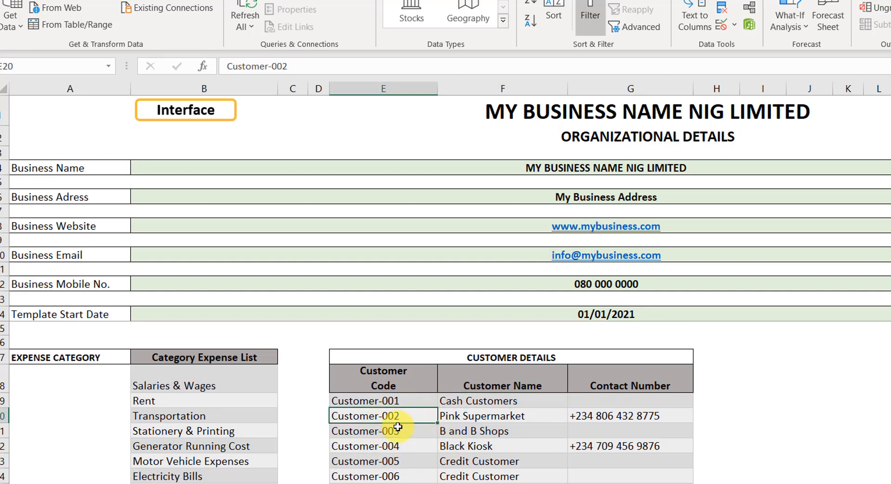
pyautogui.scroll(-2, 483, 420)
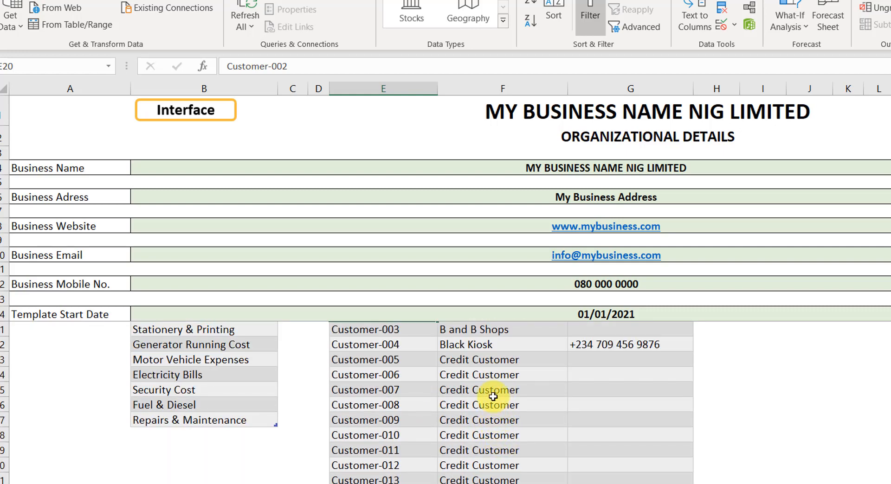
pyautogui.scroll(2, 487, 371)
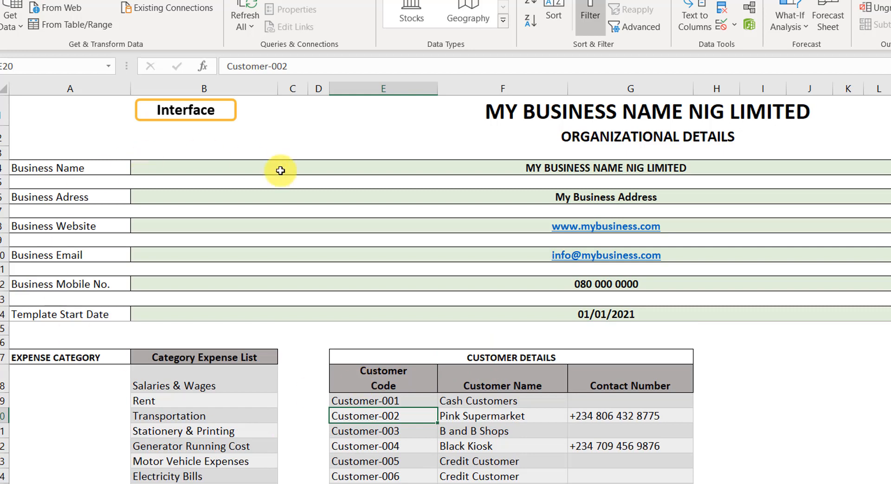
# Step: Open the Stock Details sheet from the navigation interface and review the raw material and finished goods lists
pyautogui.click(185, 119)
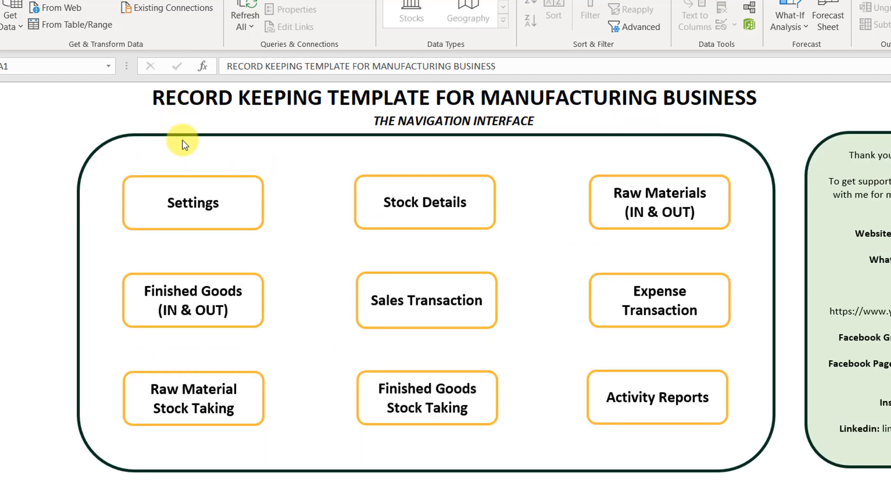
pyautogui.click(436, 202)
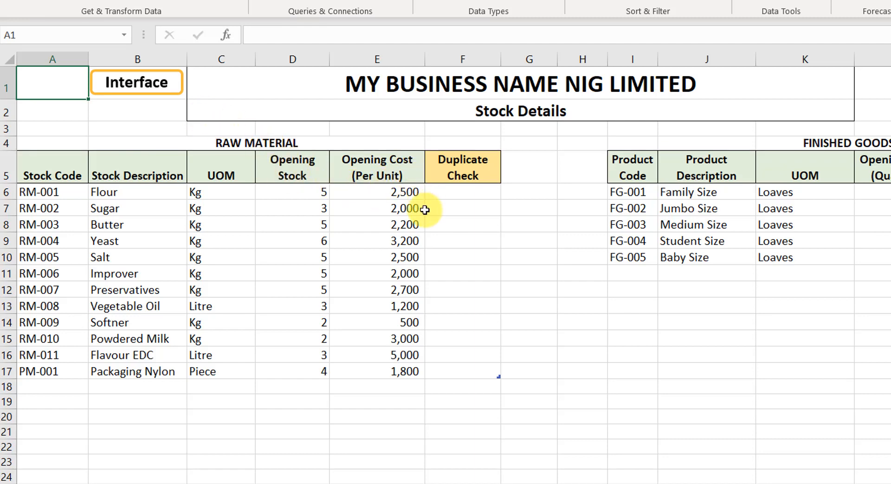
pyautogui.click(409, 193)
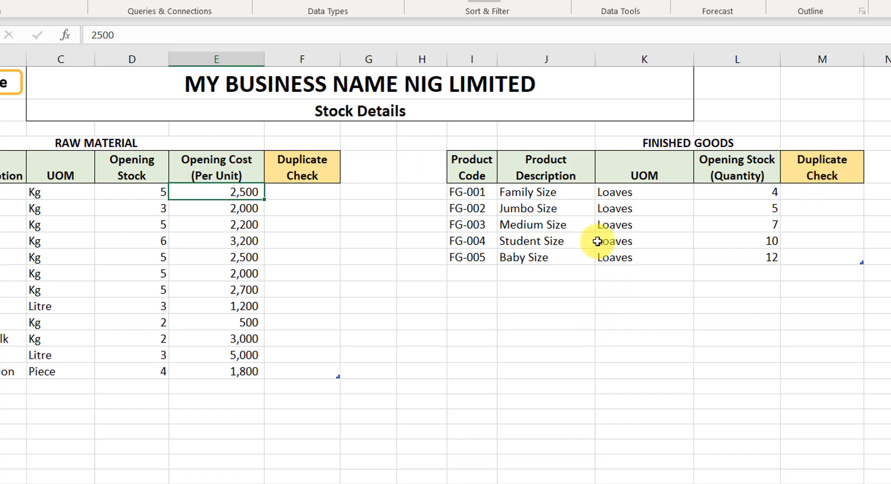
pyautogui.click(584, 223)
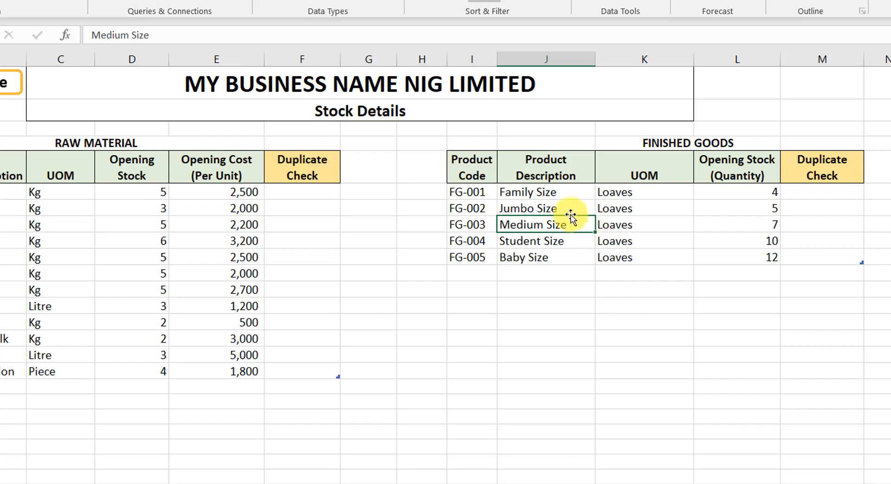
pyautogui.click(103, 214)
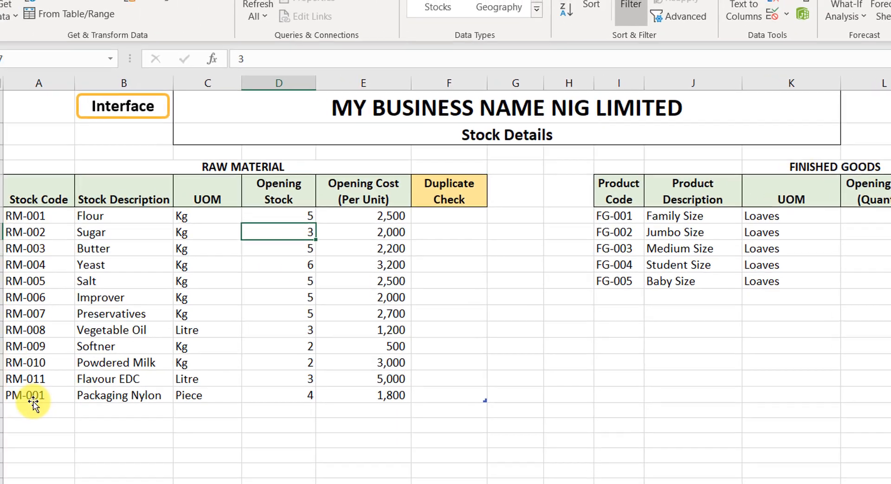
pyautogui.click(33, 403)
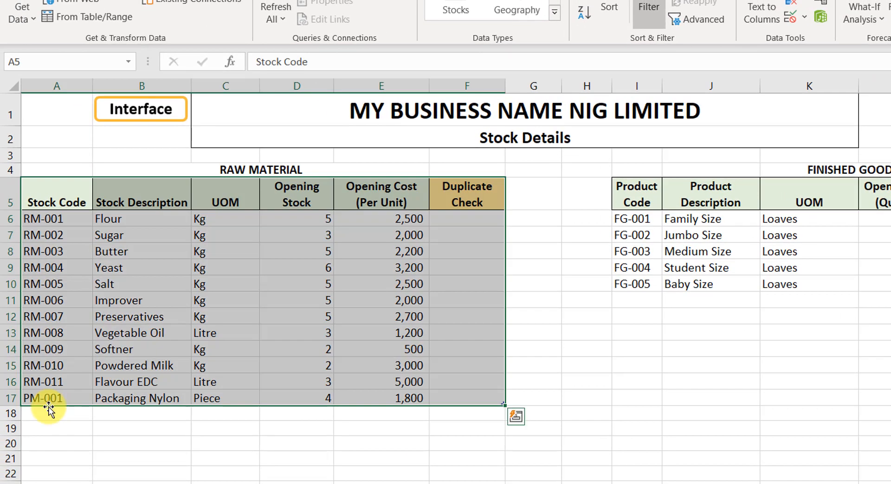
pyautogui.click(45, 412)
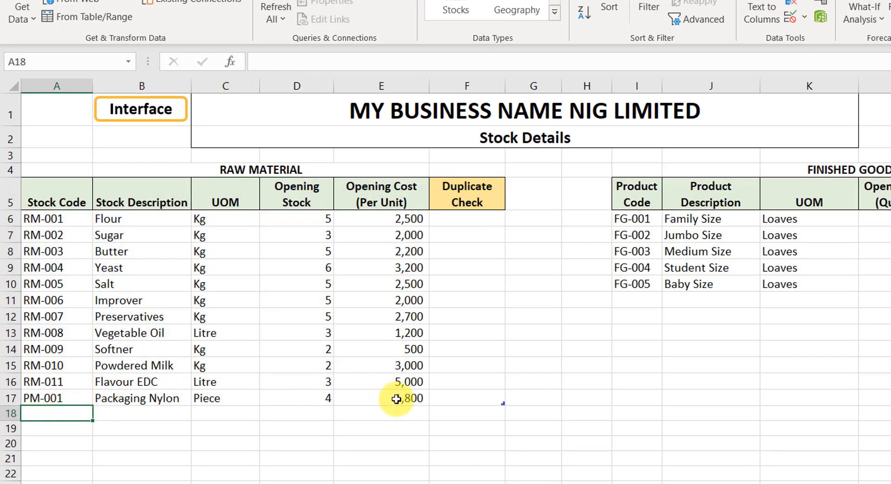
pyautogui.click(638, 300)
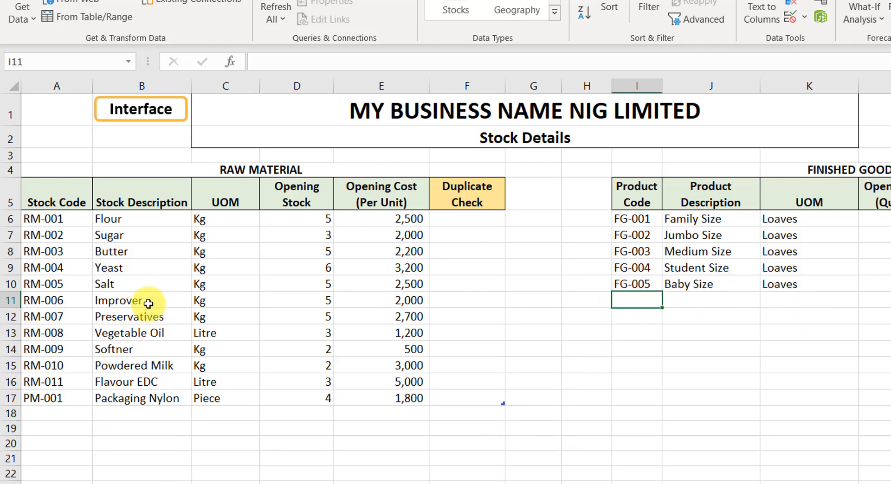
pyautogui.click(46, 269)
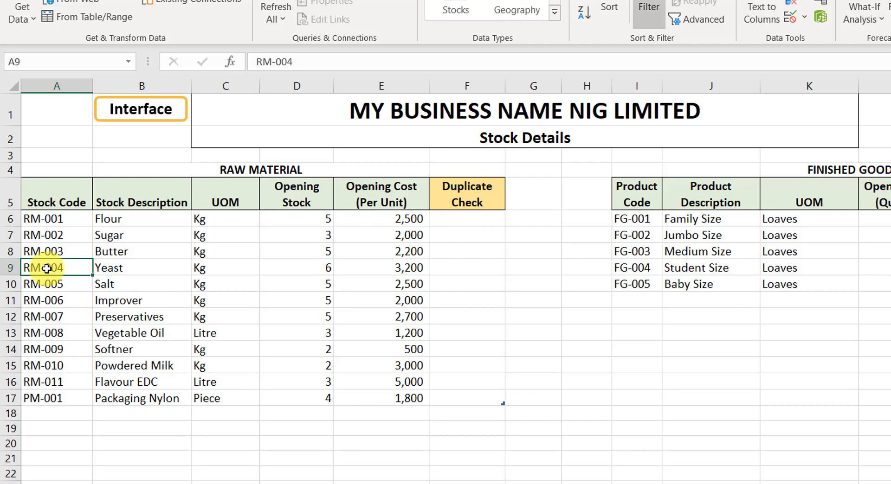
pyautogui.rightClick(46, 268)
pyautogui.moveTo(163, 277)
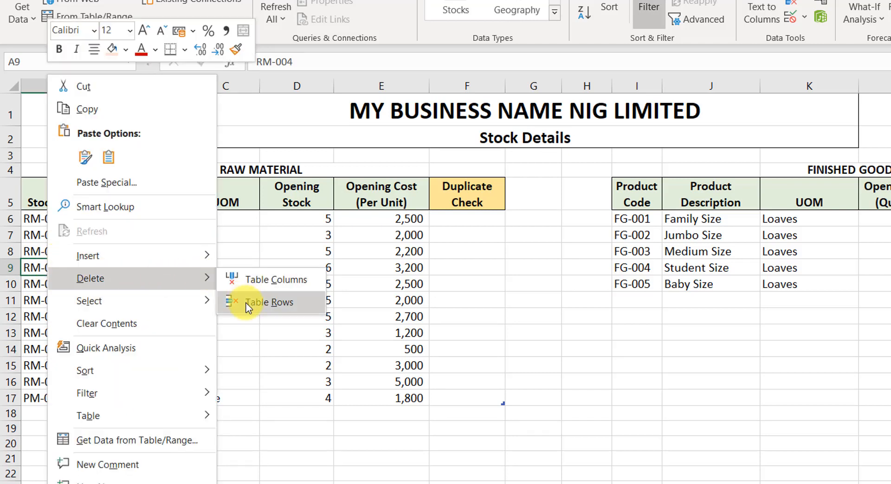
pyautogui.click(750, 273)
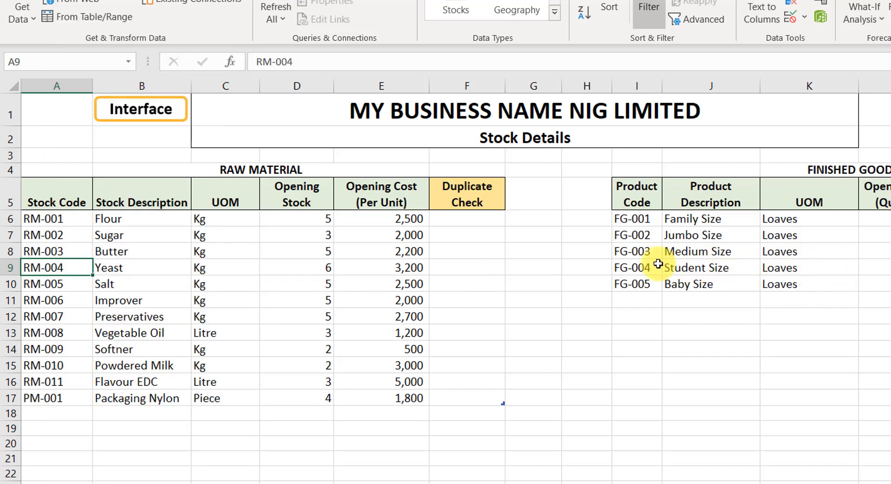
# Step: Open the Raw Materials (IN & OUT) sheet from the interface and highlight the data-entry columns of the transaction table
pyautogui.click(140, 112)
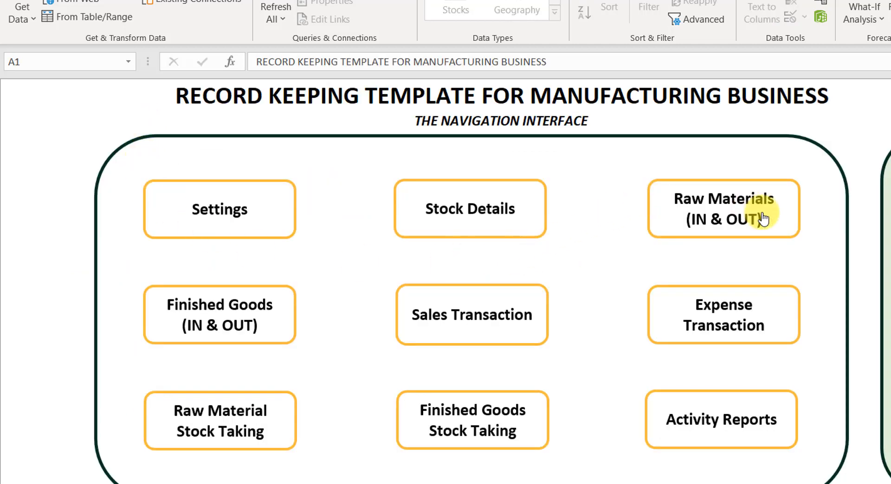
pyautogui.click(732, 201)
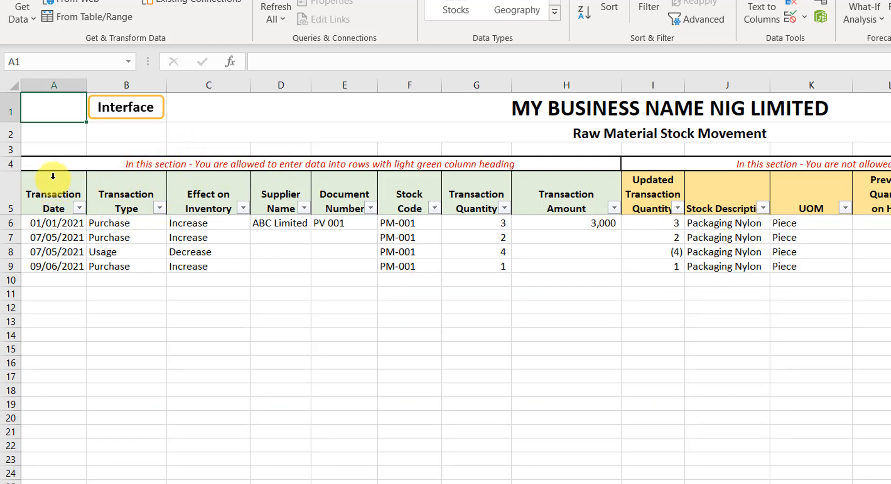
pyautogui.moveTo(54, 175); pyautogui.dragTo(522, 209)
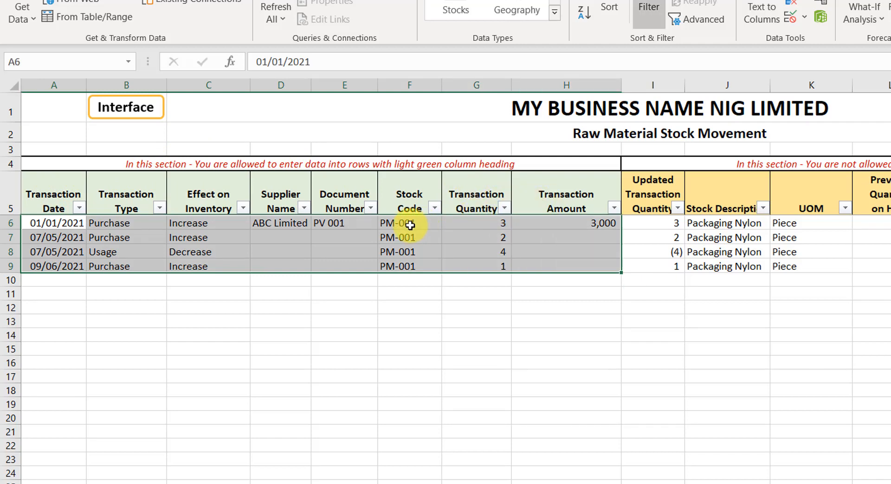
# Step: Highlight the formula-driven columns from Updated Transaction Quantity onward in the transaction table
pyautogui.click(483, 176)
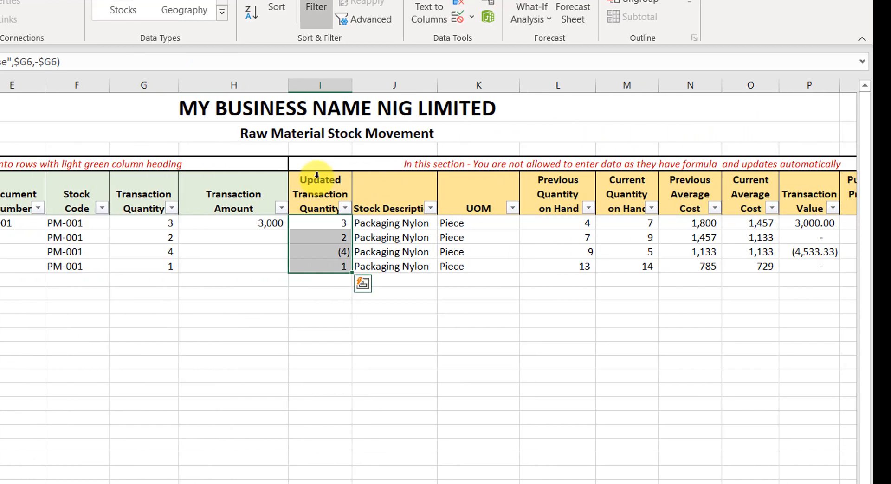
pyautogui.moveTo(317, 175); pyautogui.dragTo(317, 287)
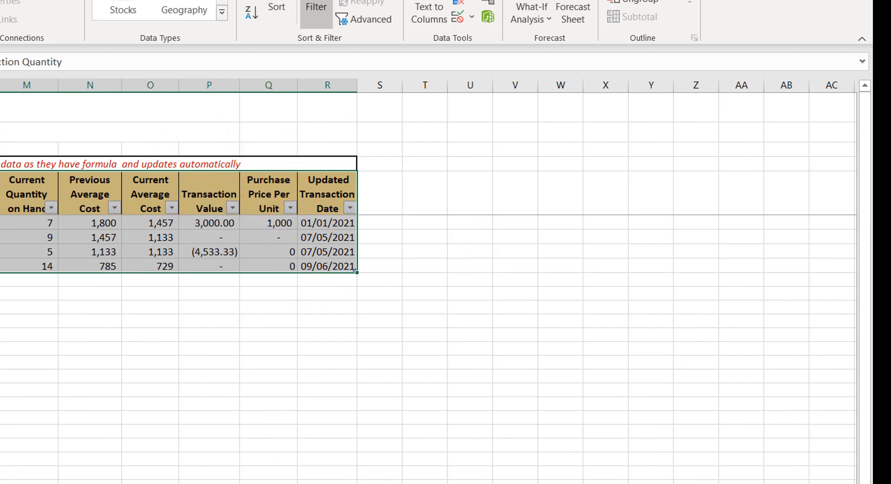
pyautogui.hscroll(-4, 427, 288)
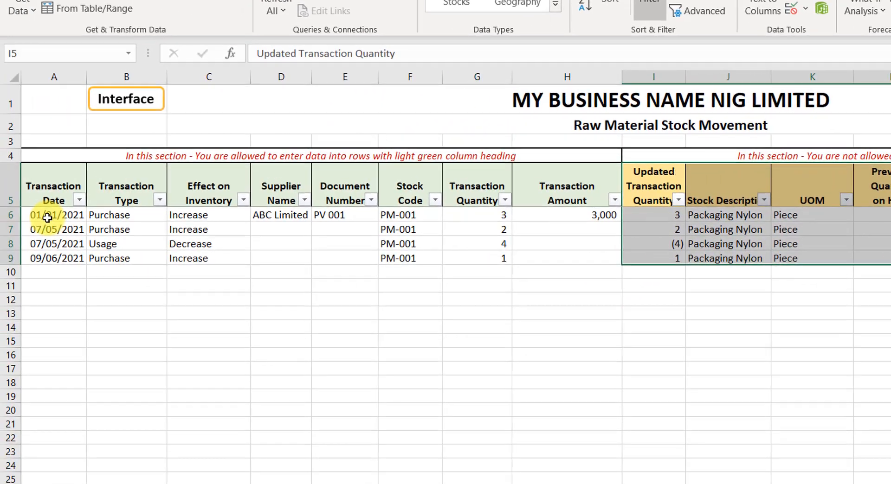
# Step: Go through the first transaction's entries from date to quantity, reopening its type list and keeping Purchase
pyautogui.click(45, 195)
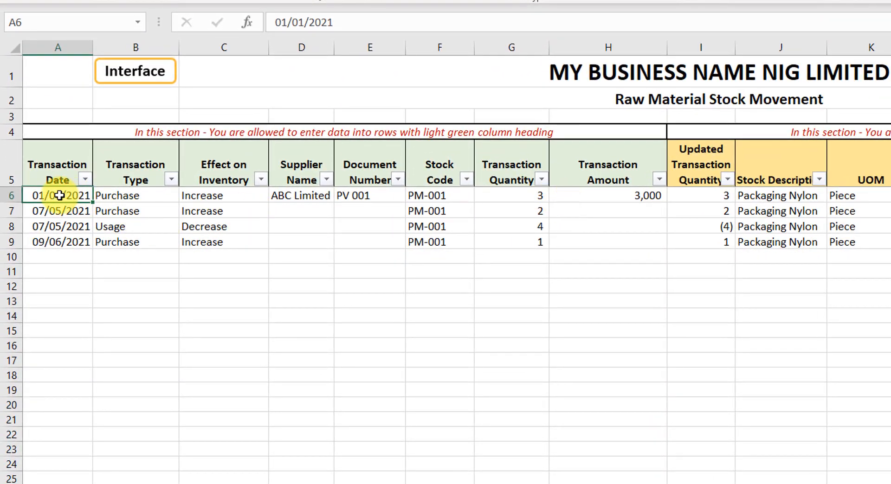
pyautogui.click(133, 196)
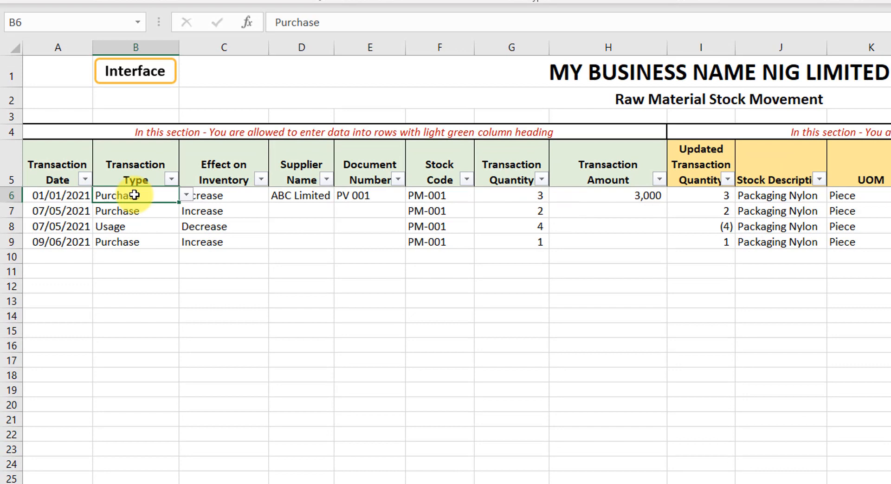
pyautogui.click(186, 195)
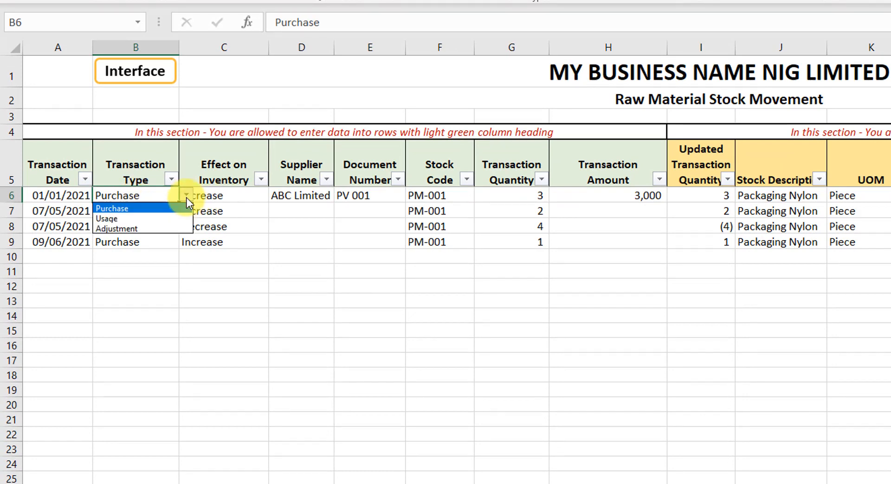
pyautogui.click(151, 208)
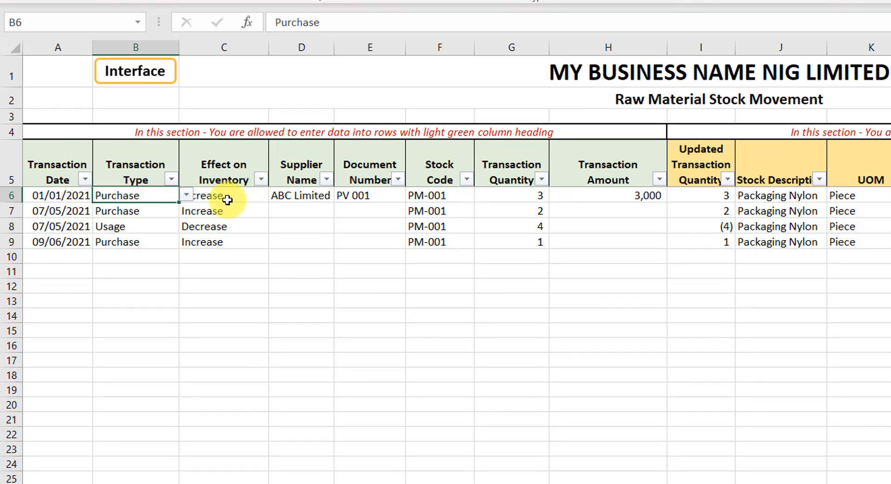
pyautogui.click(227, 199)
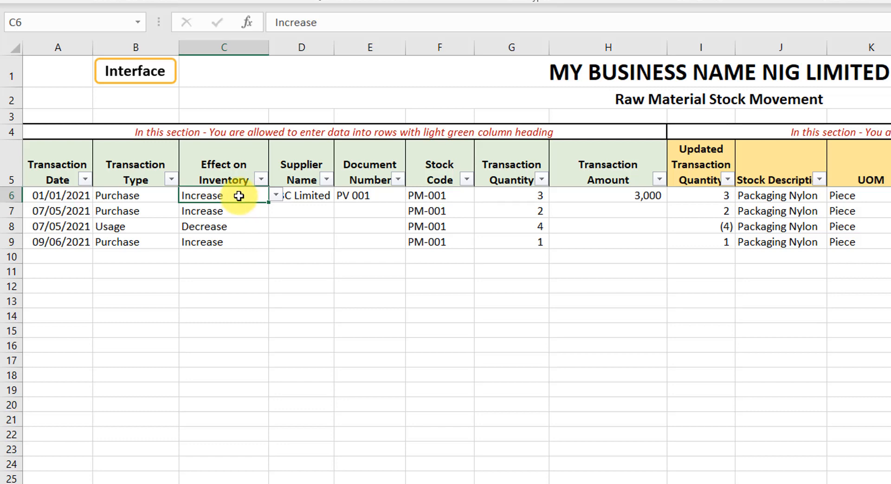
pyautogui.click(275, 195)
pyautogui.click(256, 207)
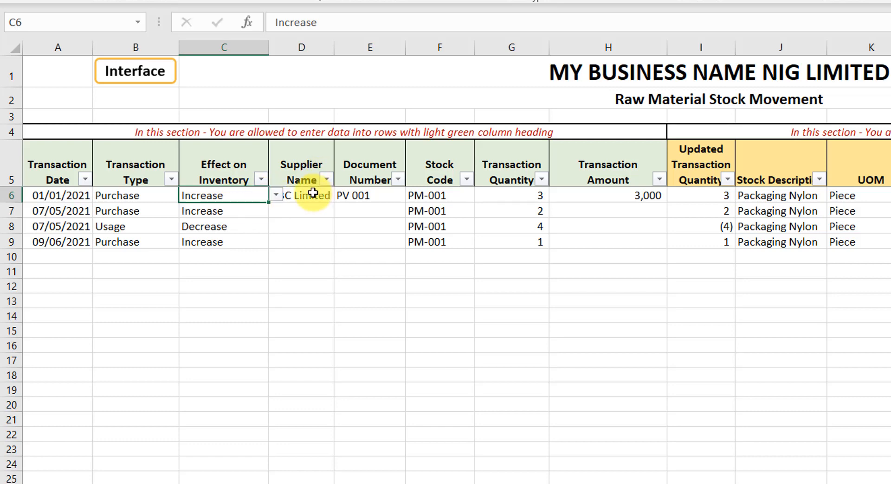
pyautogui.click(313, 194)
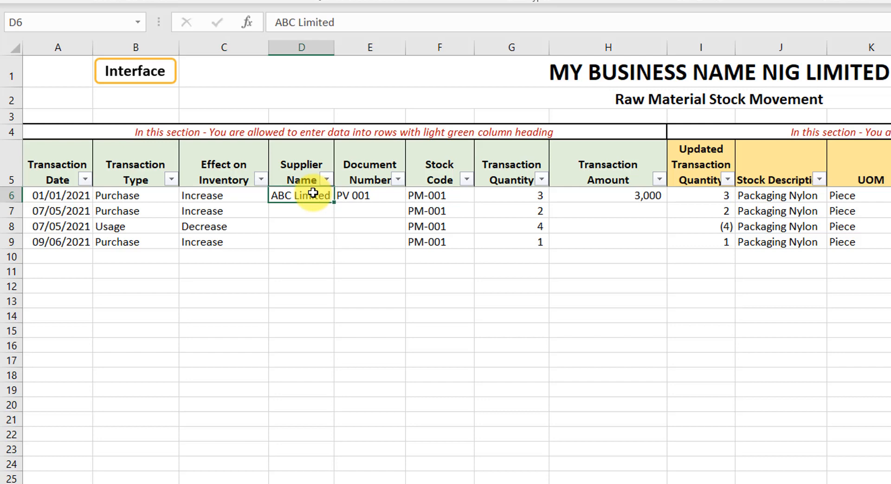
pyautogui.click(374, 196)
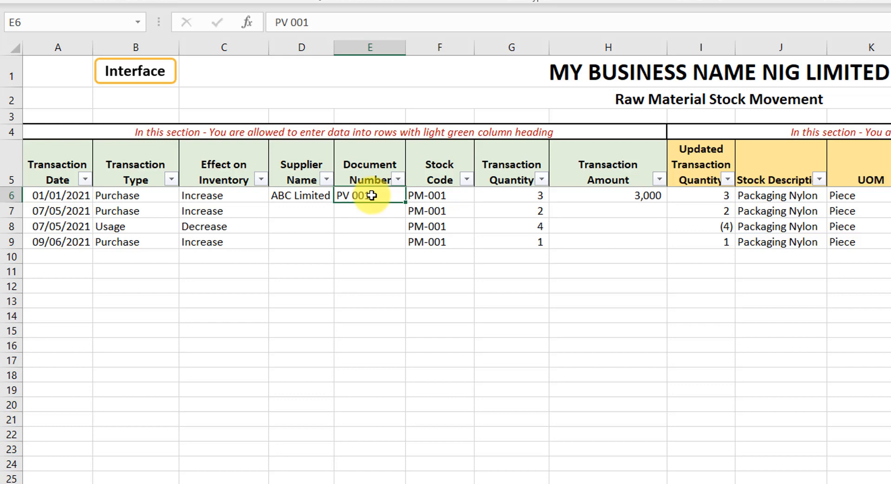
pyautogui.click(444, 195)
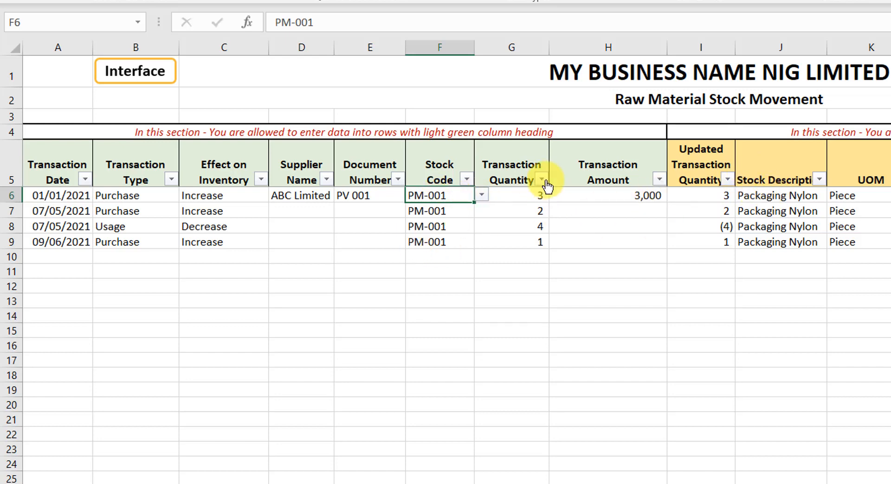
pyautogui.click(518, 198)
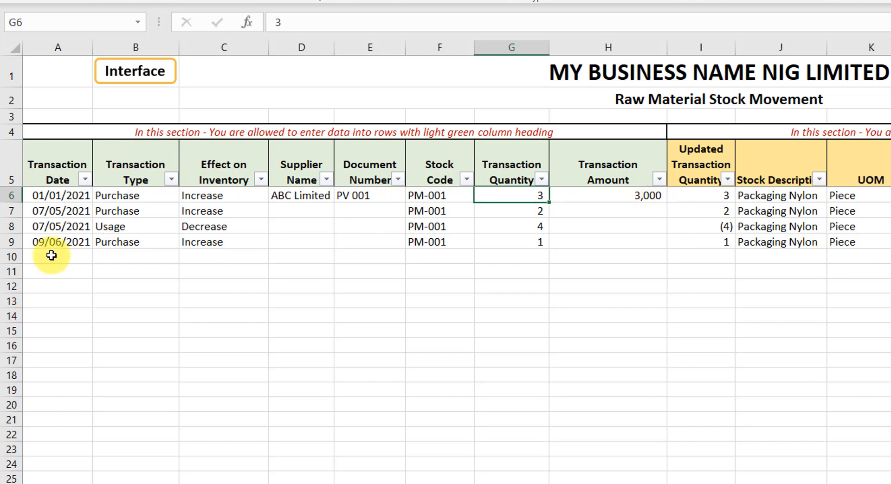
# Step: Set the second transaction's type to Usage, then undo that change
pyautogui.click(117, 212)
pyautogui.click(186, 211)
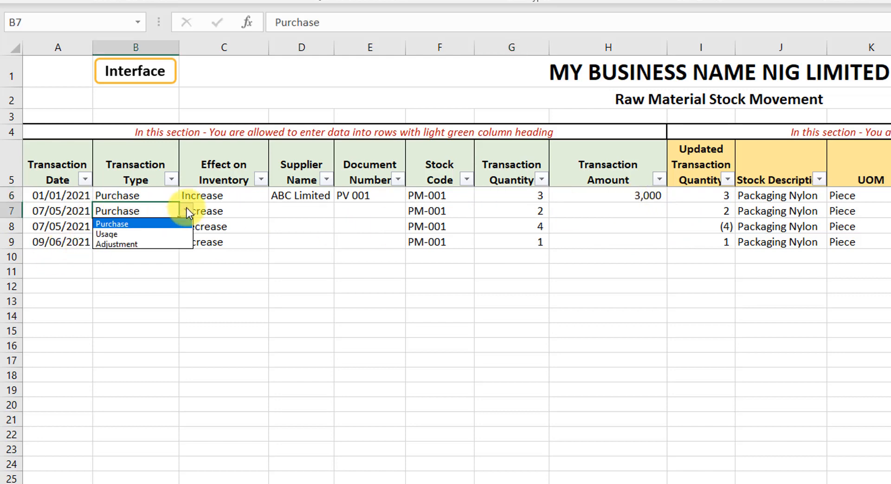
pyautogui.click(132, 233)
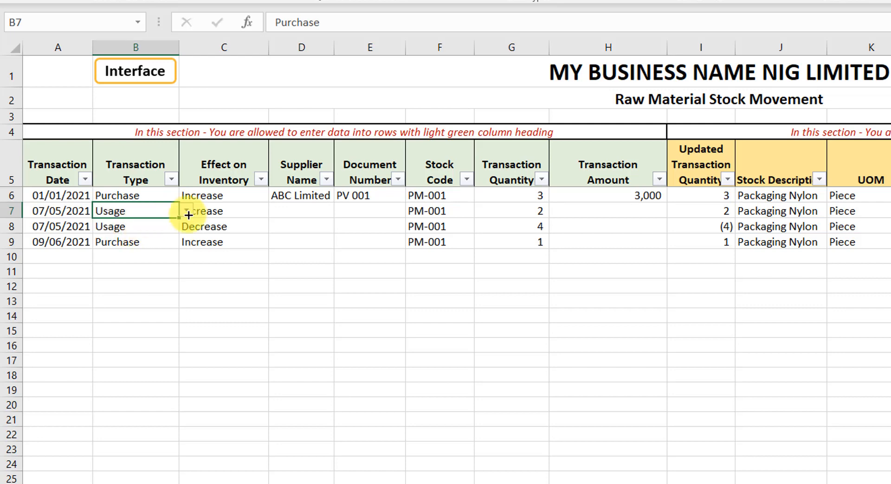
pyautogui.click(215, 211)
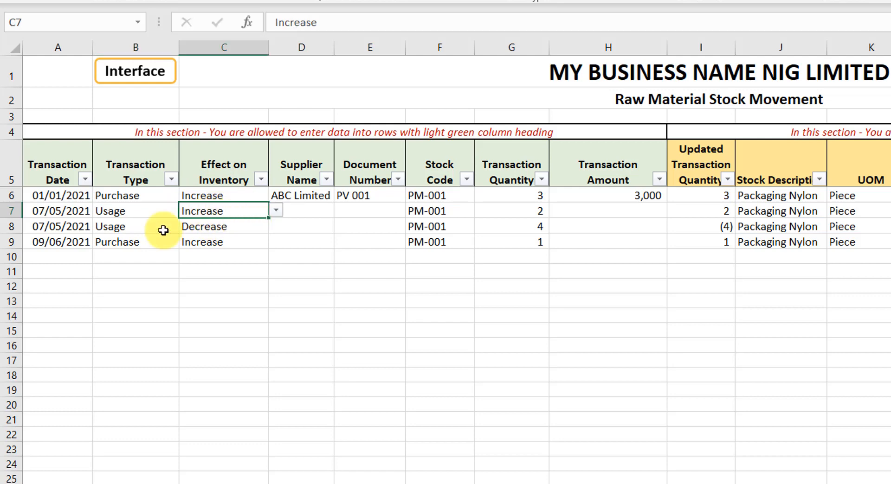
pyautogui.click(129, 213)
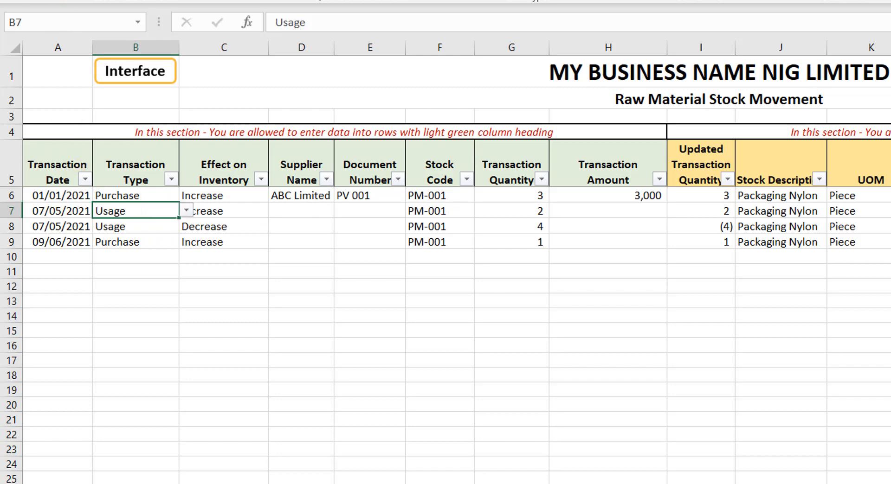
pyautogui.hotkey('ctrl', 'z')
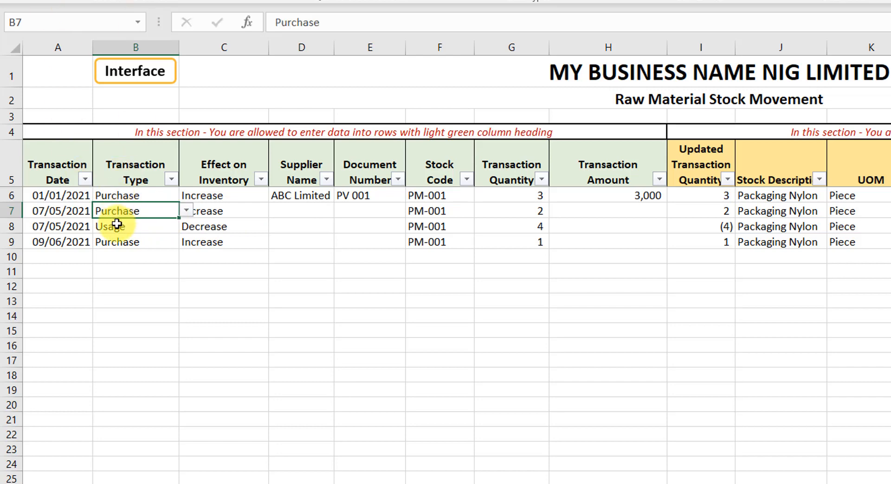
# Step: Review the third transaction's type, effect on inventory, supplier, document number, stock code and quantity
pyautogui.click(116, 227)
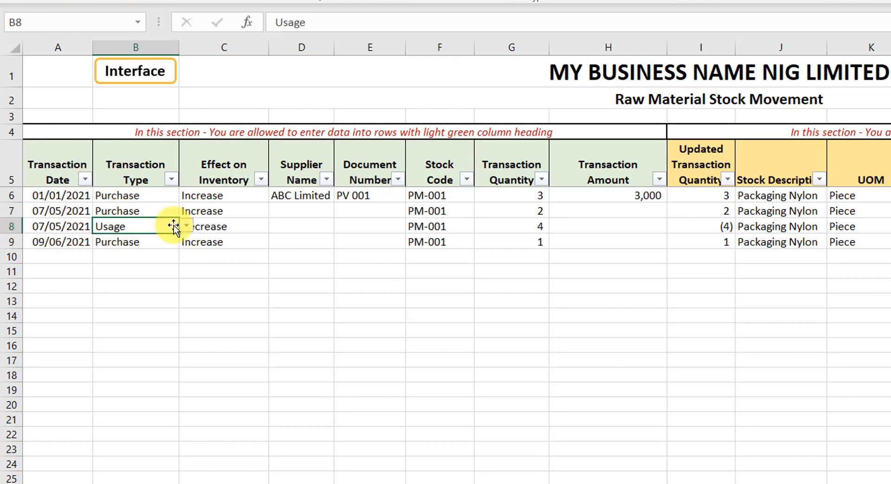
pyautogui.click(216, 288)
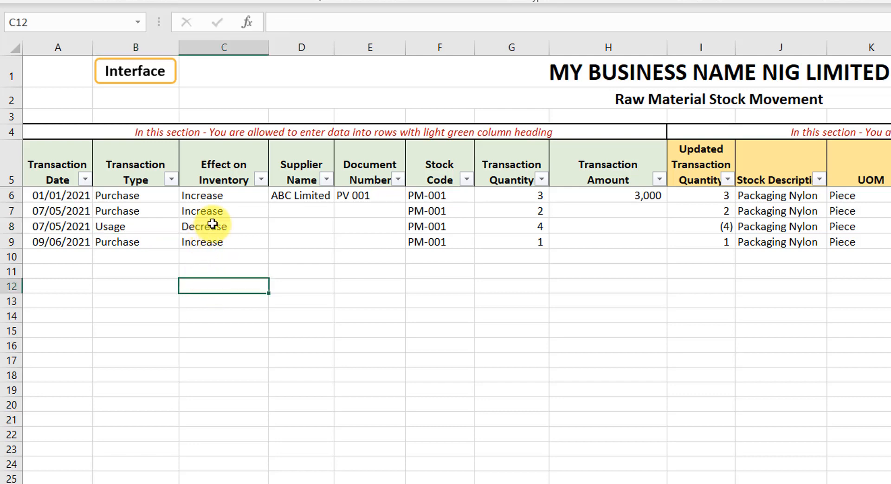
pyautogui.click(211, 226)
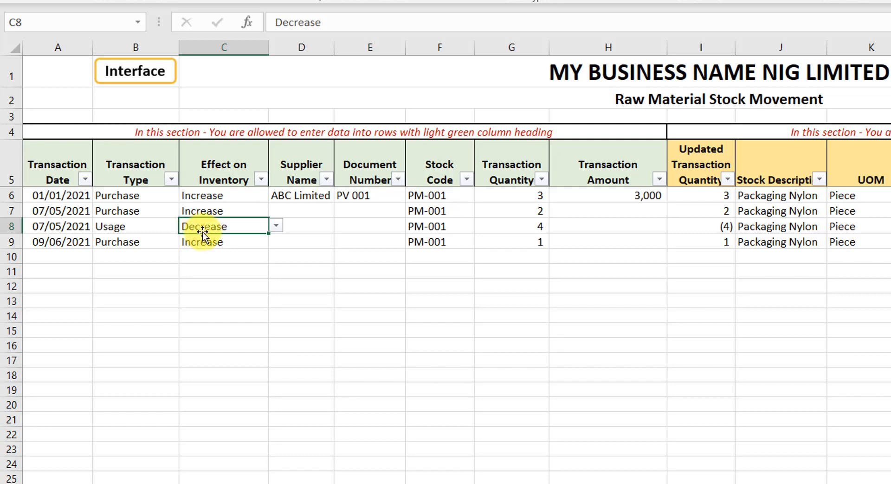
pyautogui.click(305, 225)
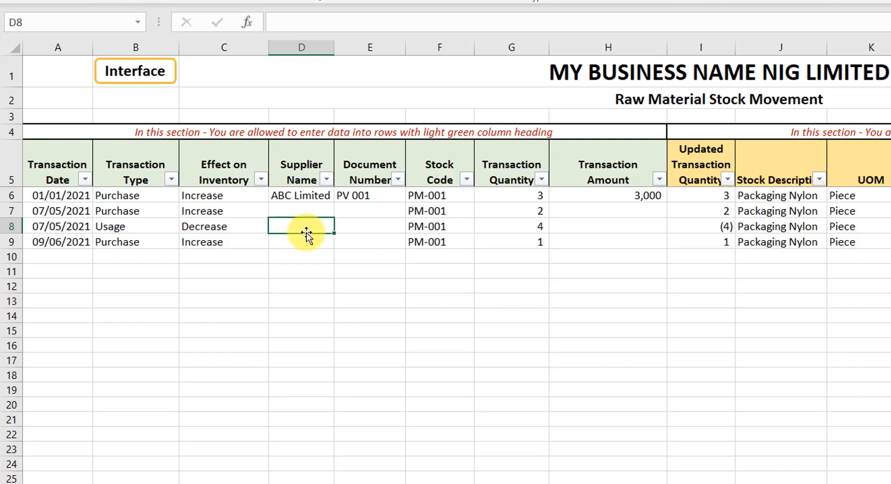
pyautogui.click(376, 223)
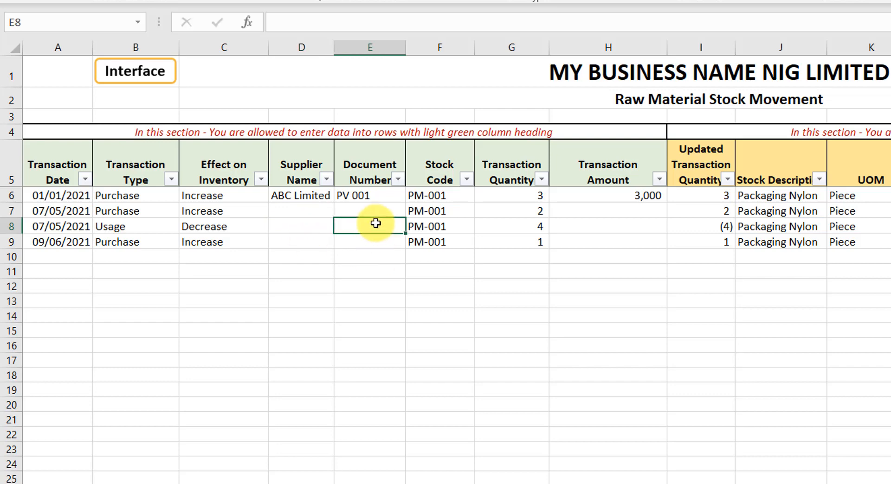
pyautogui.click(435, 226)
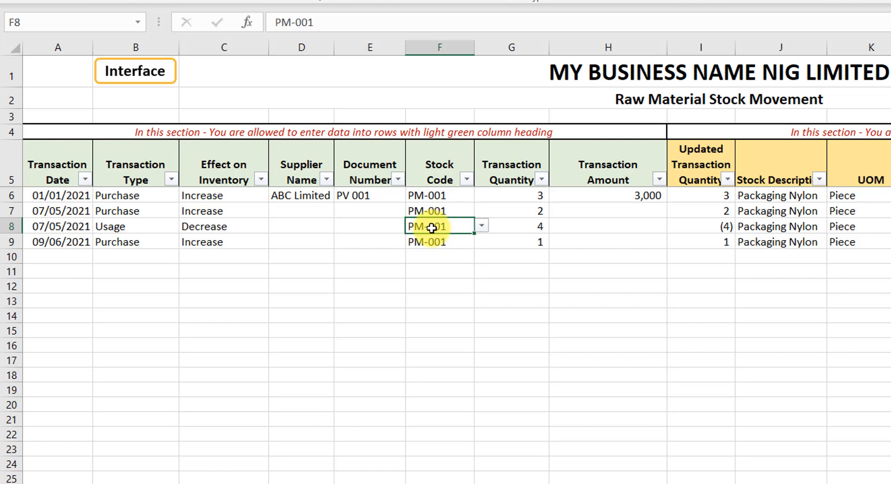
pyautogui.click(518, 224)
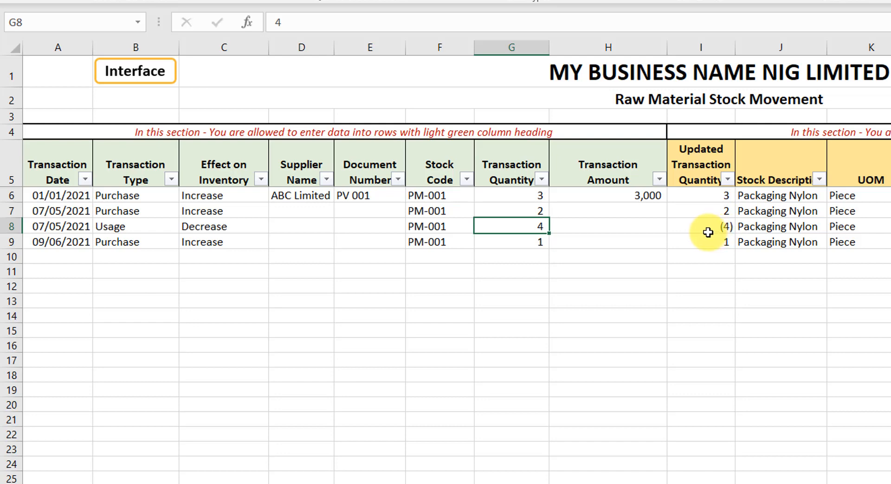
# Step: Change the fourth transaction's type to Adjustment and check its effect on inventory
pyautogui.click(107, 243)
pyautogui.click(186, 242)
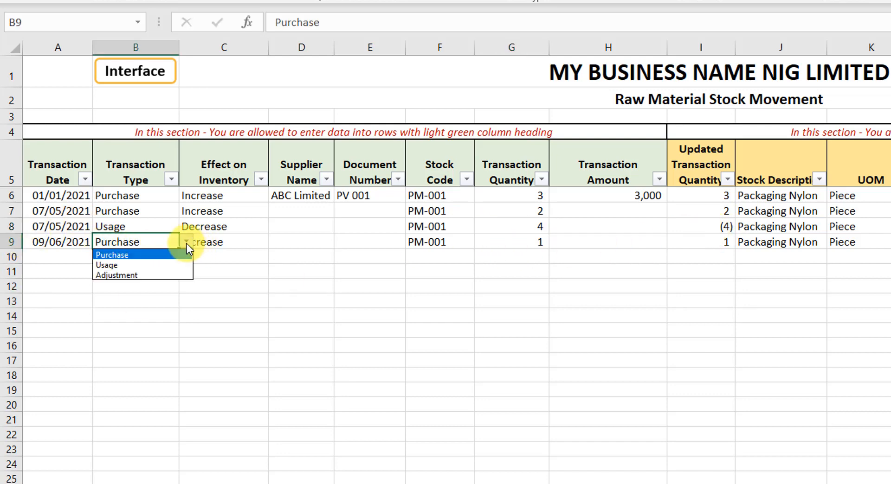
pyautogui.click(147, 276)
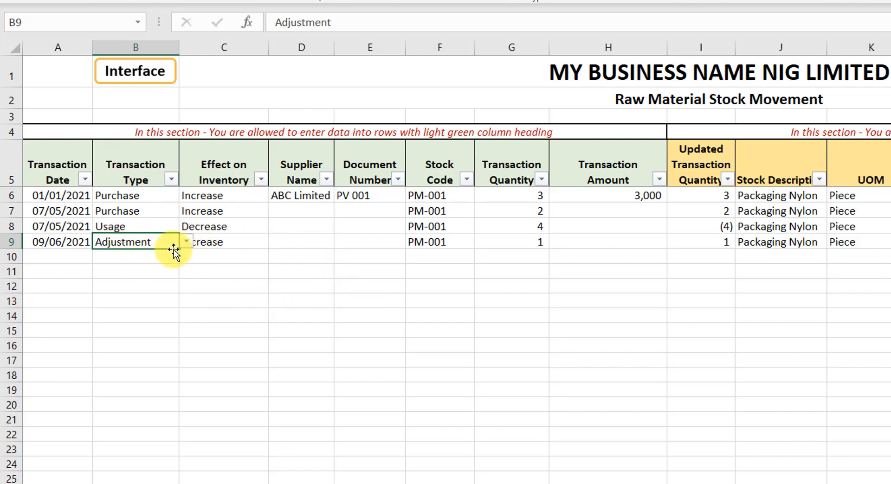
pyautogui.click(232, 242)
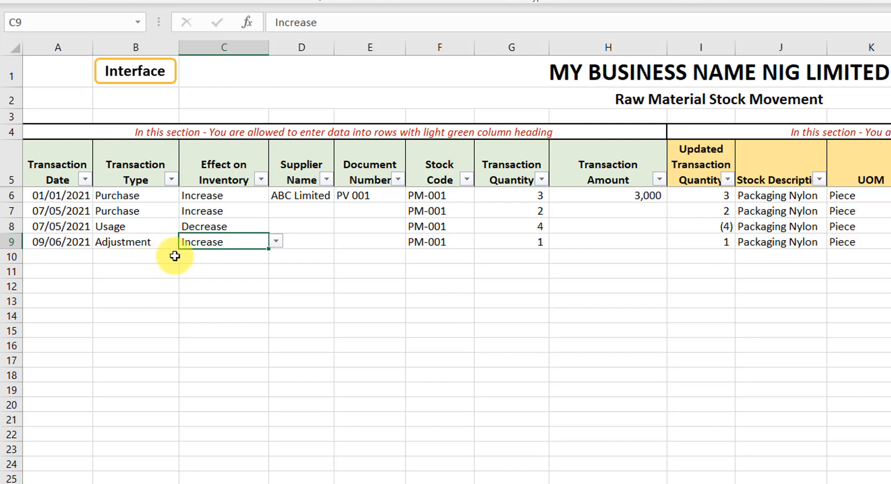
pyautogui.click(124, 240)
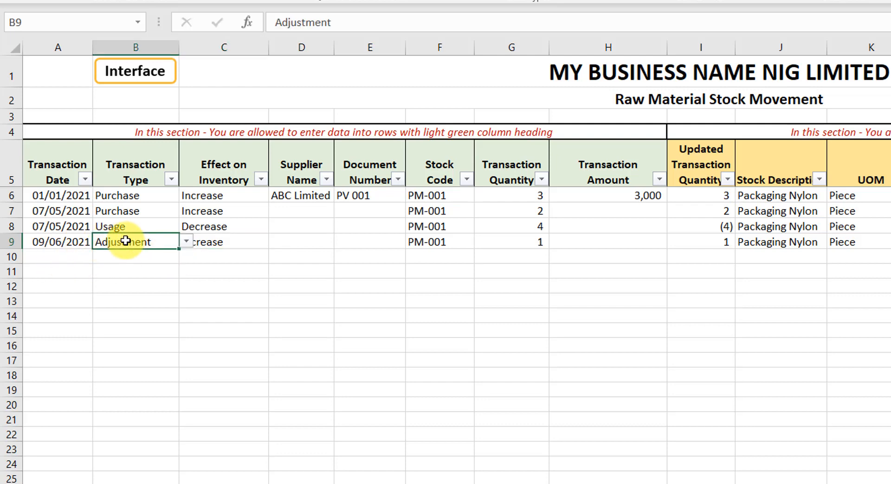
pyautogui.click(209, 242)
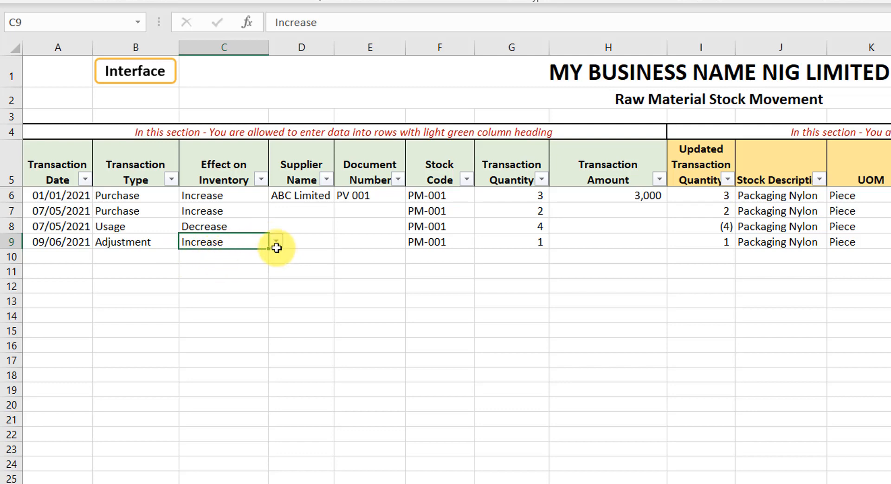
# Step: Review the fourth transaction's supplier, document number, stock code, quantity and type entries
pyautogui.click(302, 242)
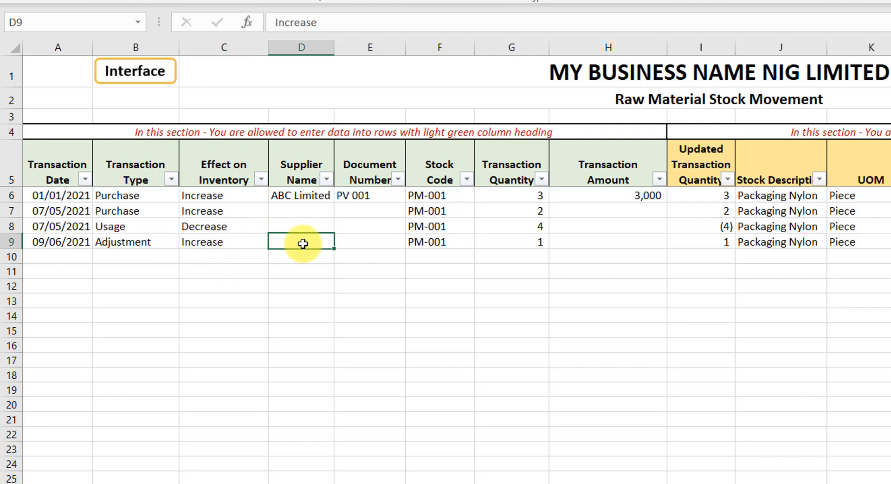
pyautogui.click(354, 242)
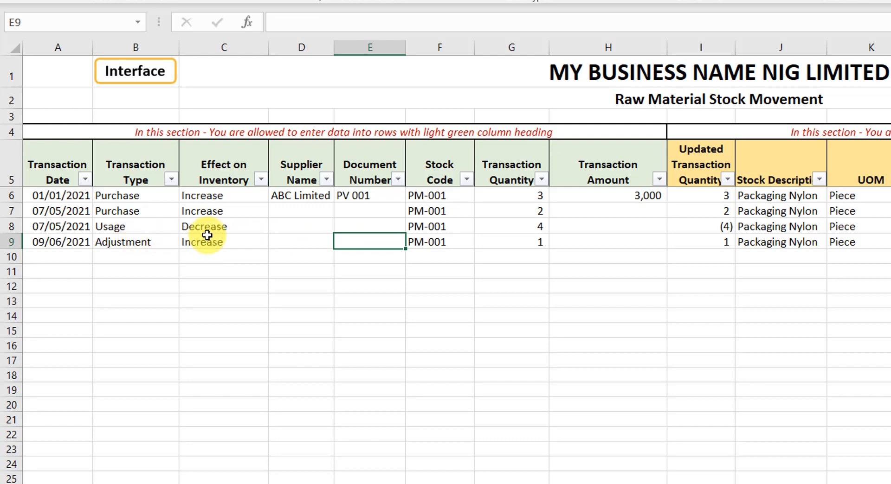
pyautogui.click(293, 240)
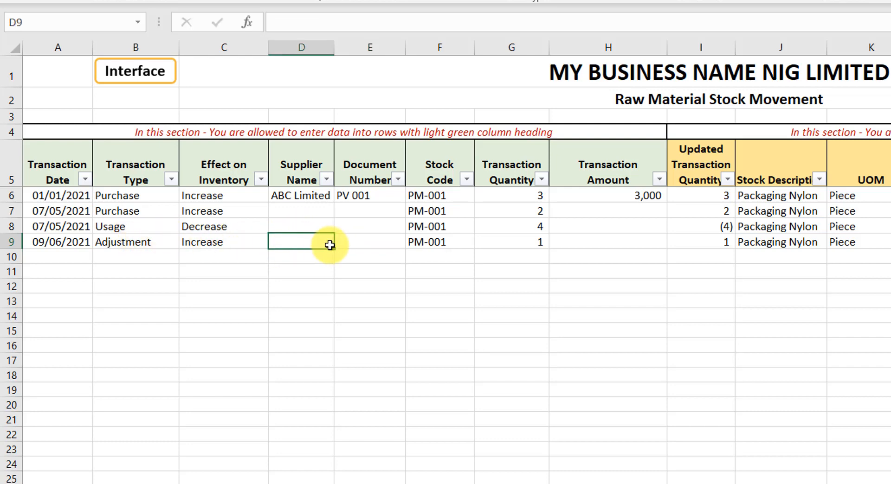
pyautogui.click(440, 236)
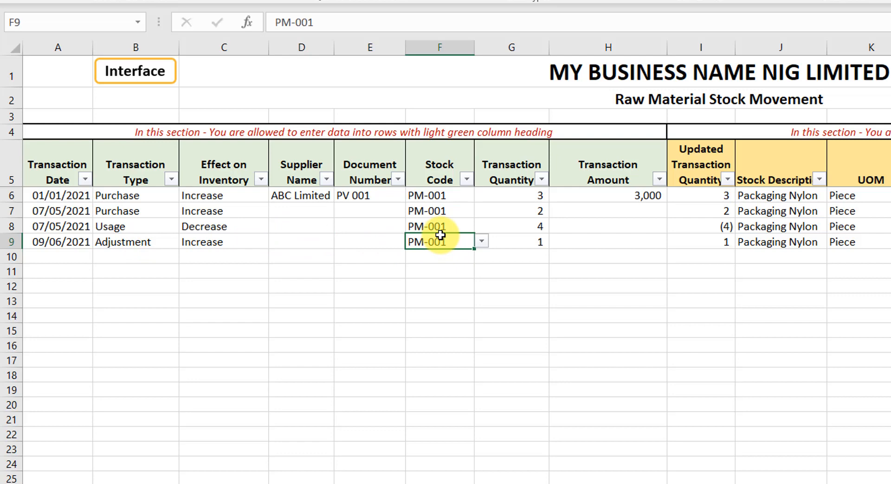
pyautogui.click(523, 242)
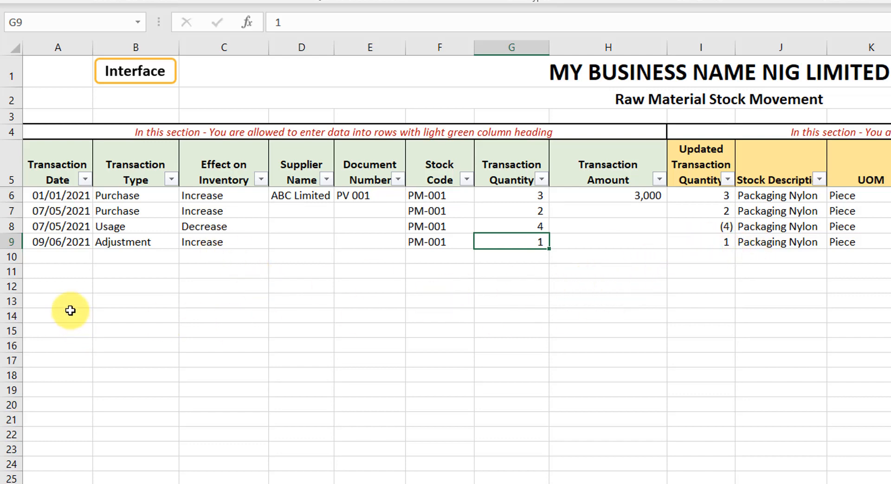
pyautogui.click(135, 245)
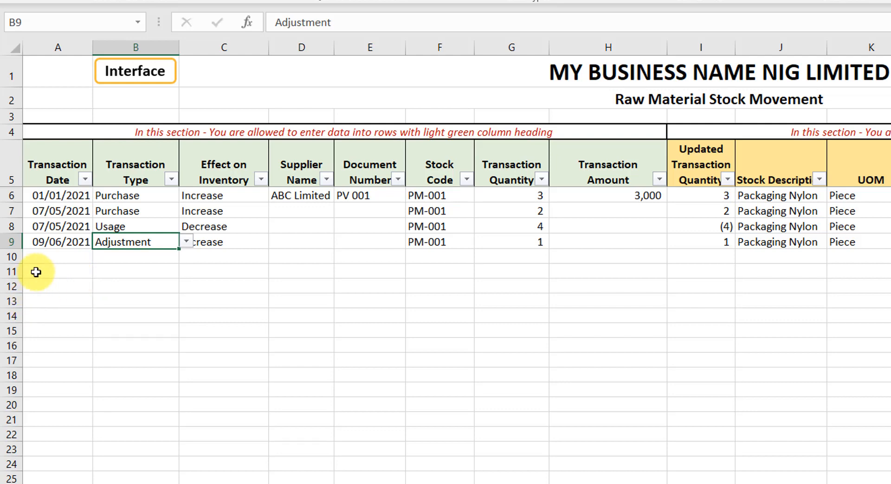
# Step: Examine the automatically calculated columns of the raw material stock movement table and their formulas
pyautogui.click(103, 251)
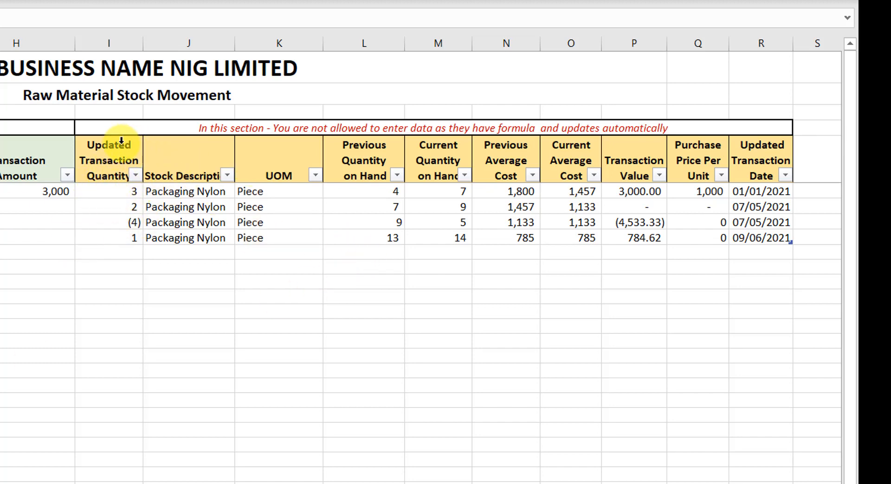
pyautogui.moveTo(114, 144); pyautogui.dragTo(771, 235)
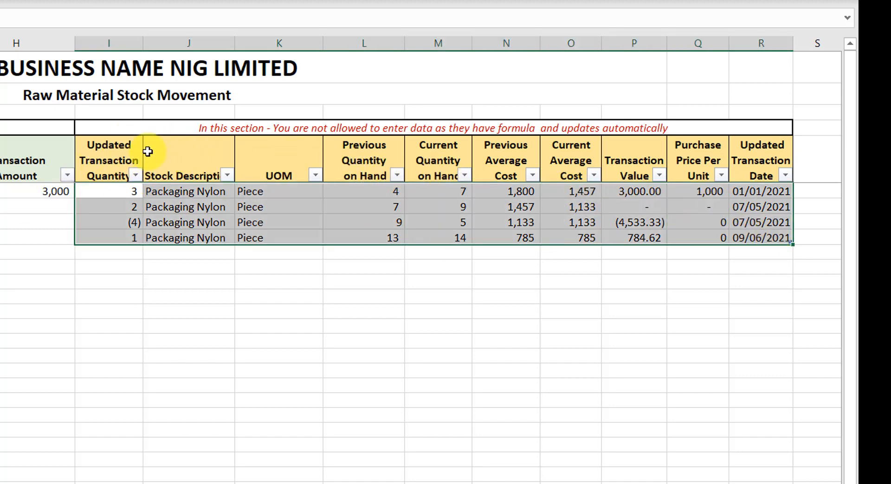
pyautogui.click(116, 194)
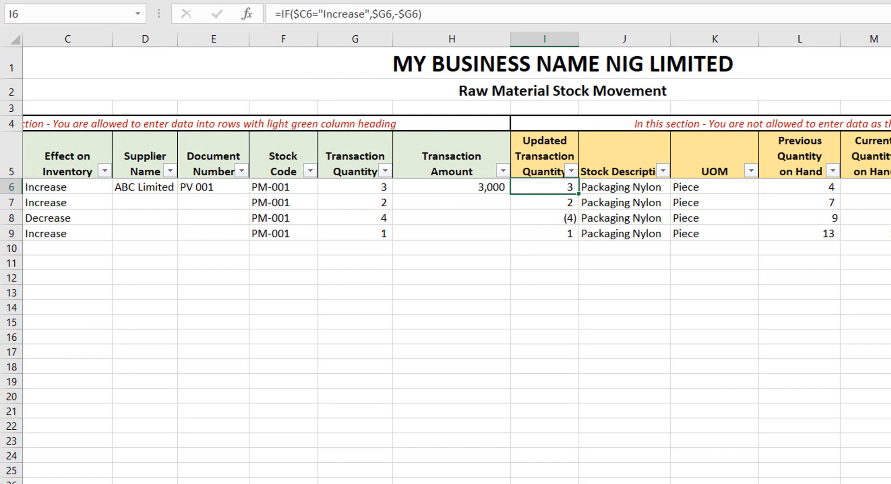
pyautogui.hscroll(-2, 457, 266)
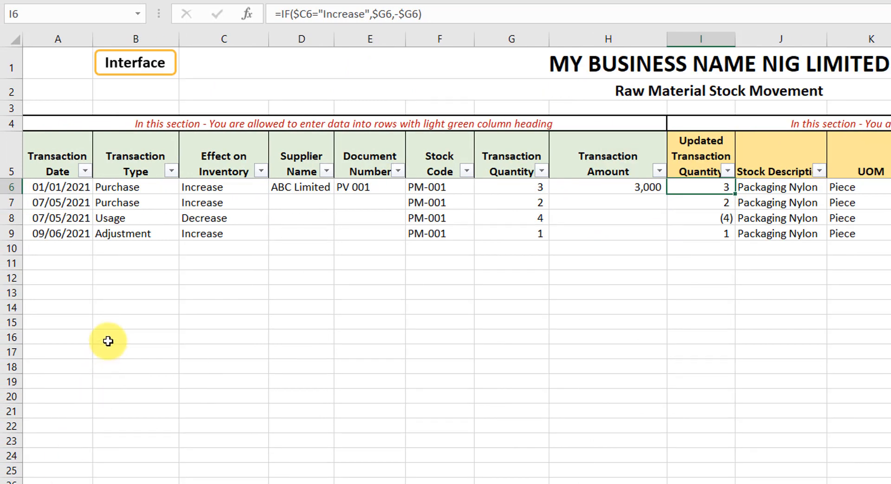
# Step: Open the delete options for the second transaction's table row, then dismiss the menu without deleting
pyautogui.click(195, 190)
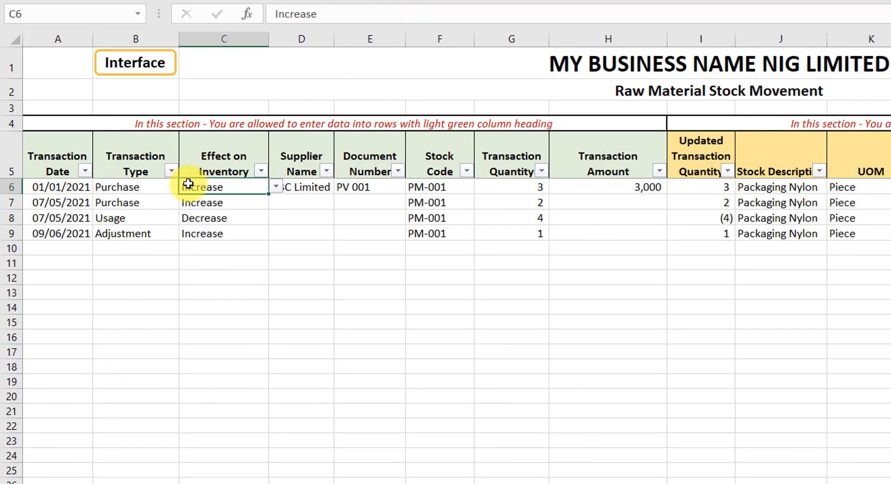
pyautogui.click(40, 203)
pyautogui.click(35, 202)
pyautogui.rightClick(35, 203)
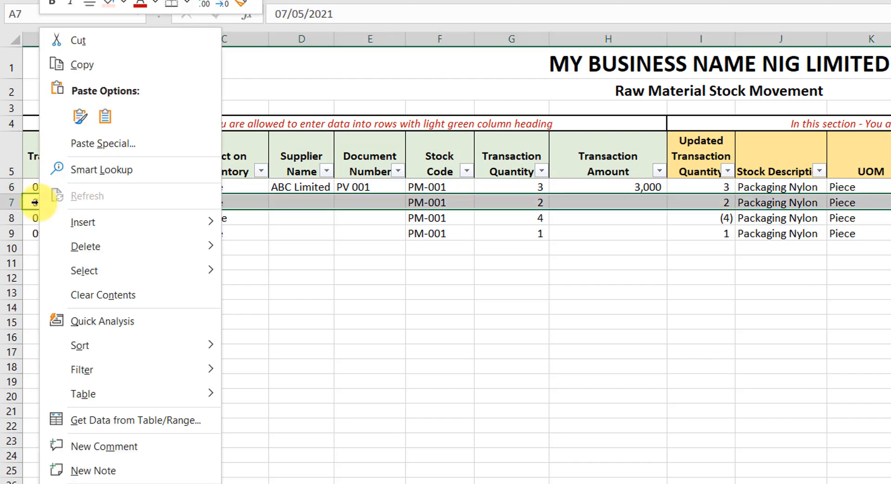
pyautogui.click(369, 201)
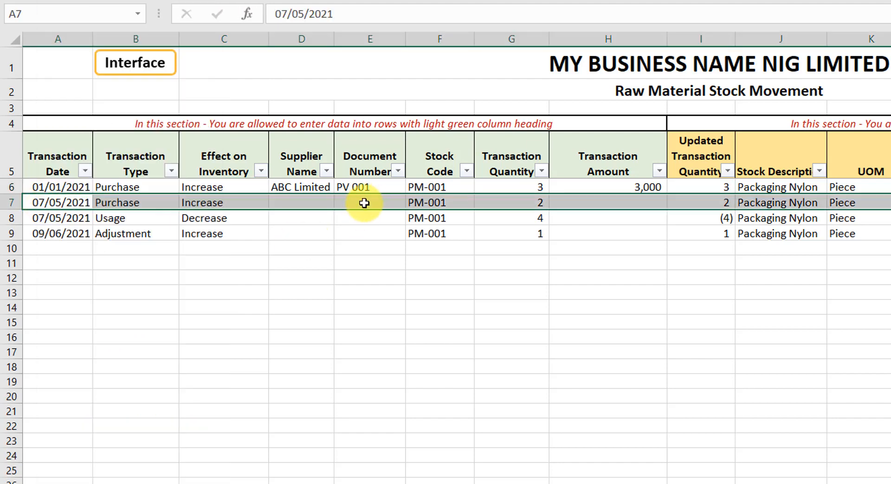
pyautogui.click(51, 203)
pyautogui.rightClick(50, 203)
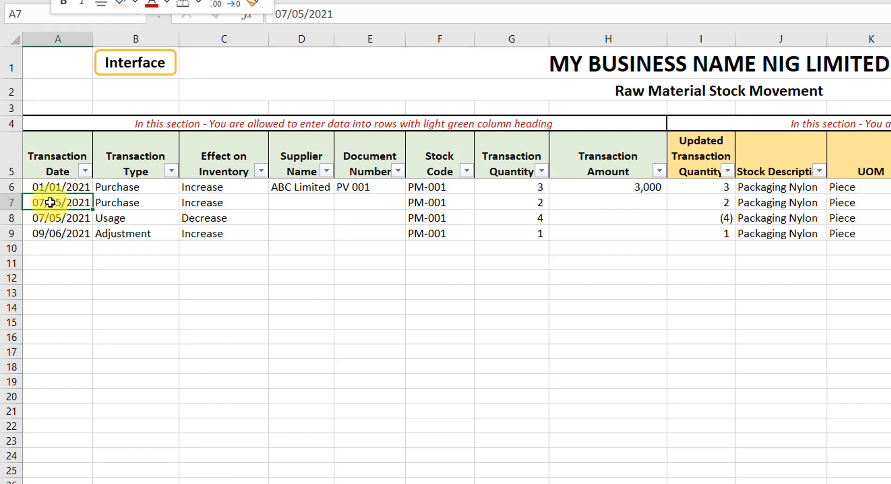
pyautogui.moveTo(207, 245)
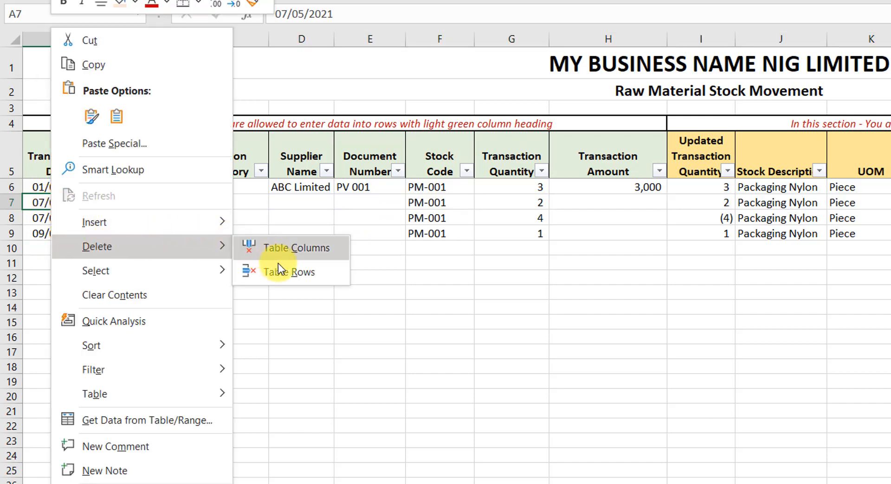
pyautogui.click(457, 224)
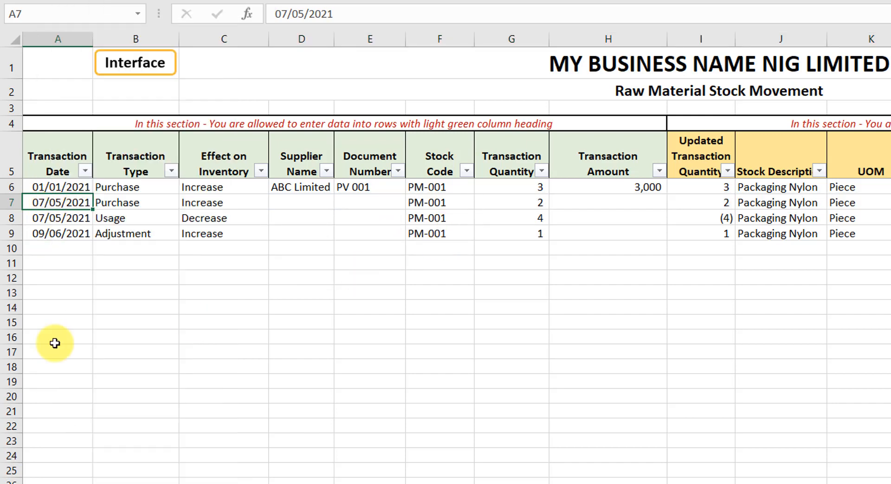
# Step: Return to the navigation interface and open the Finished Goods (IN & OUT) sheet
pyautogui.click(64, 243)
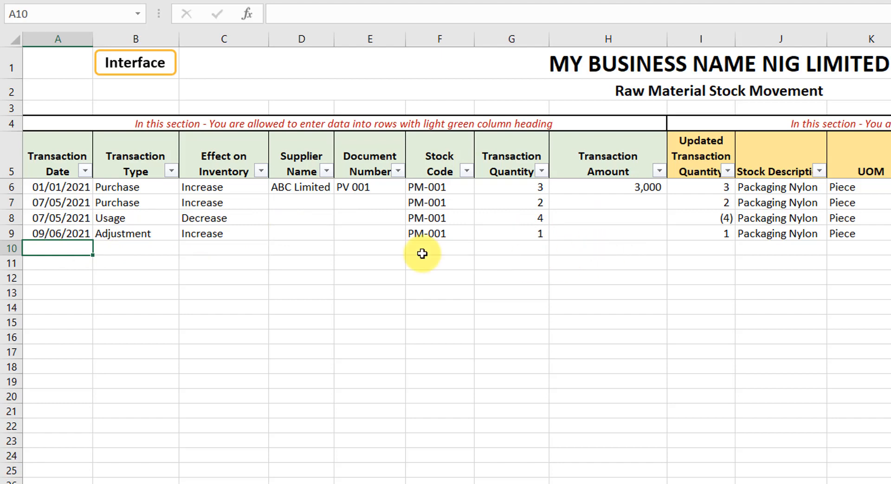
pyautogui.click(148, 69)
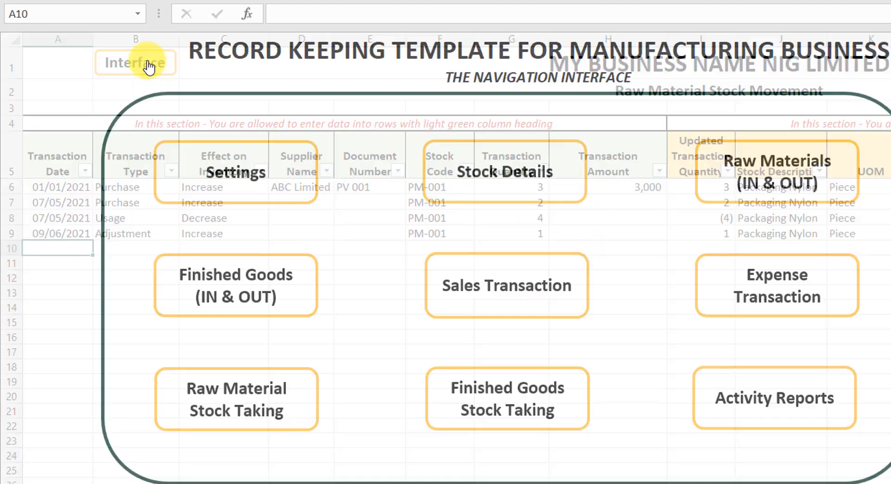
pyautogui.click(229, 287)
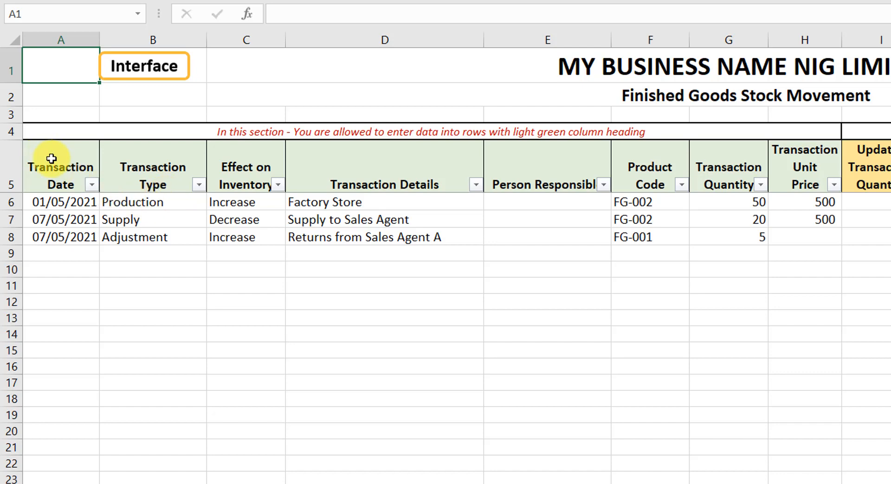
# Step: Examine the finished goods table's data-entry columns and its automatically calculated columns
pyautogui.moveTo(46, 145); pyautogui.dragTo(820, 181)
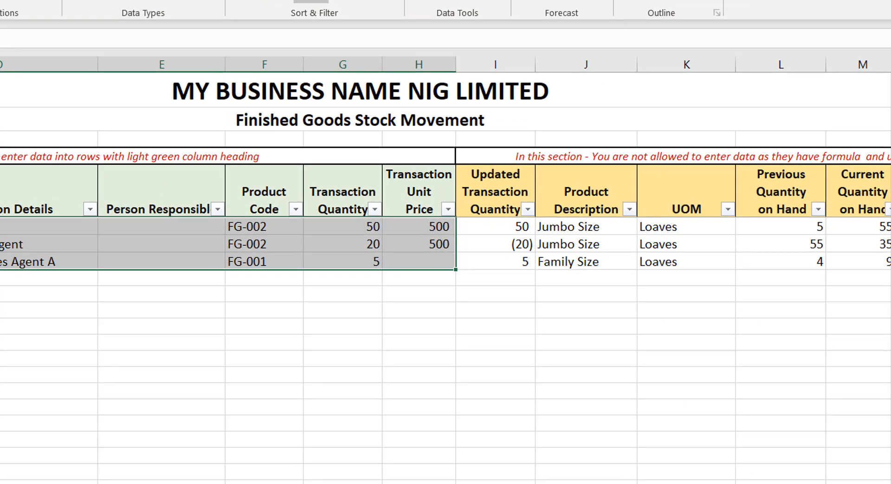
pyautogui.hscroll(3, 445, 269)
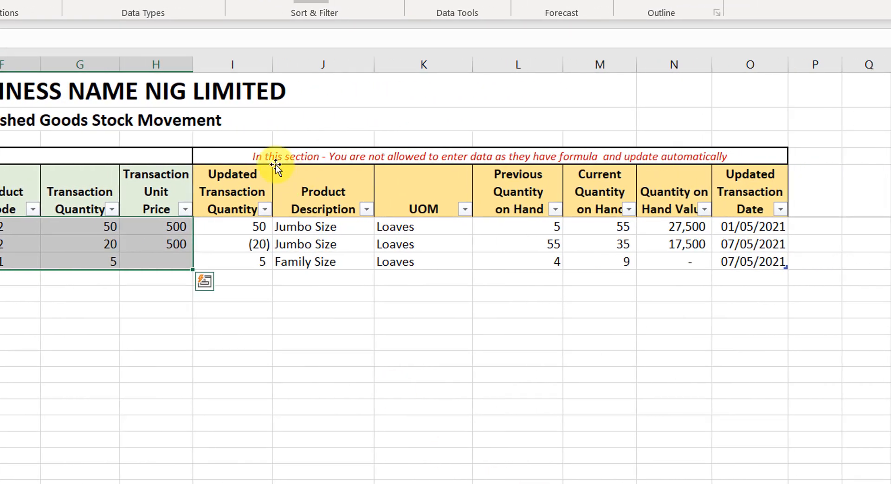
pyautogui.moveTo(234, 166); pyautogui.dragTo(724, 200)
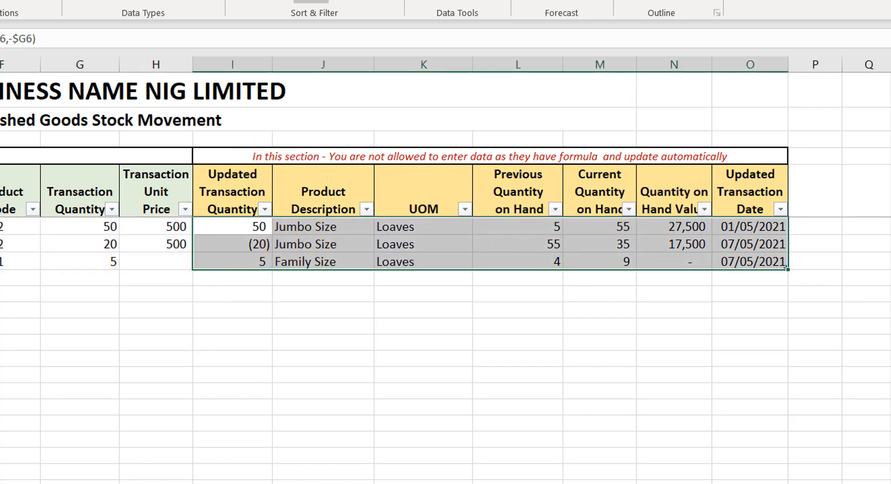
pyautogui.hscroll(-3, 445, 269)
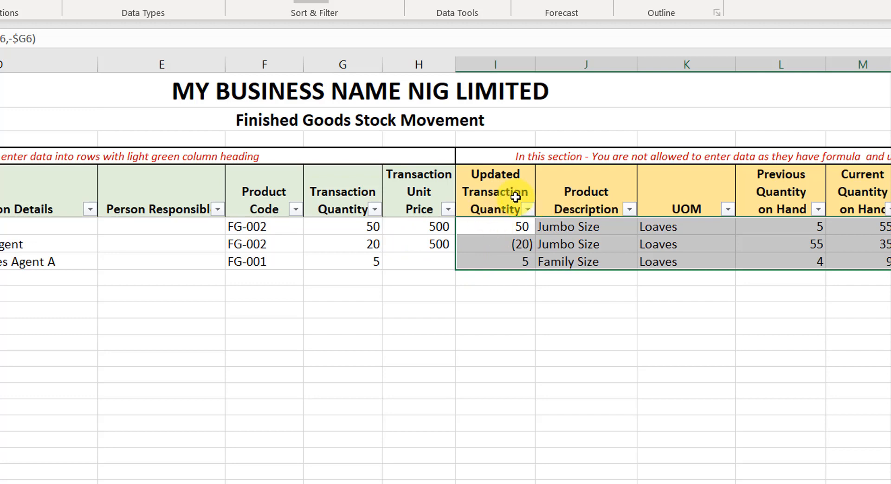
pyautogui.click(477, 167)
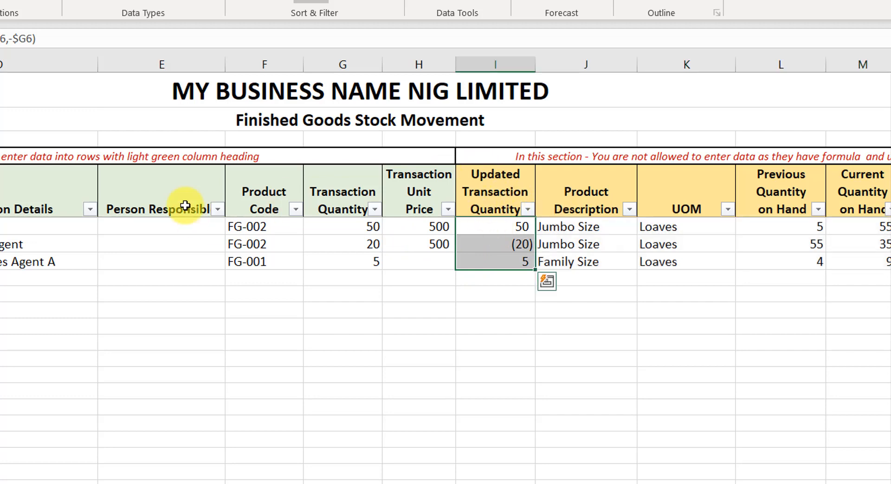
pyautogui.hotkey('shift', 'Right')
pyautogui.hotkey('shift', 'Right')
pyautogui.hotkey('shift', 'Right')
pyautogui.hotkey('shift', 'Right')
pyautogui.hotkey('shift', 'Right')
pyautogui.hotkey('shift', 'Right')
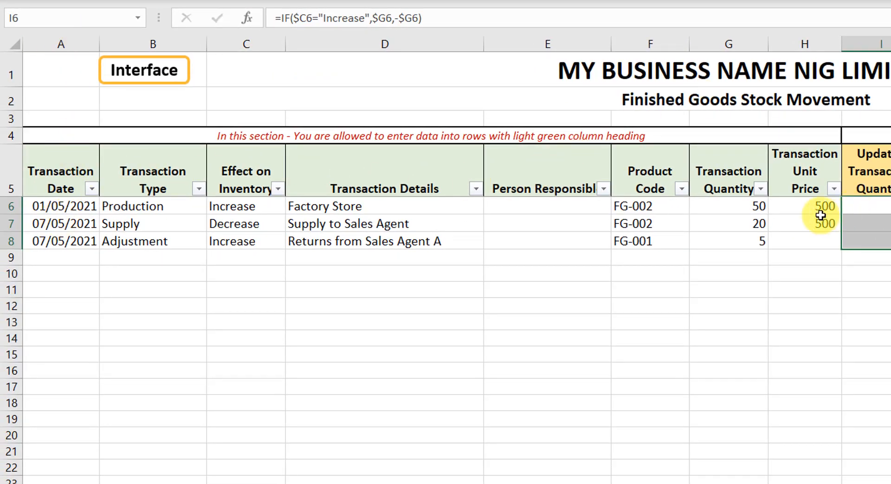
# Step: Review the first finished goods transaction's date, transaction type options and effect on inventory
pyautogui.click(63, 209)
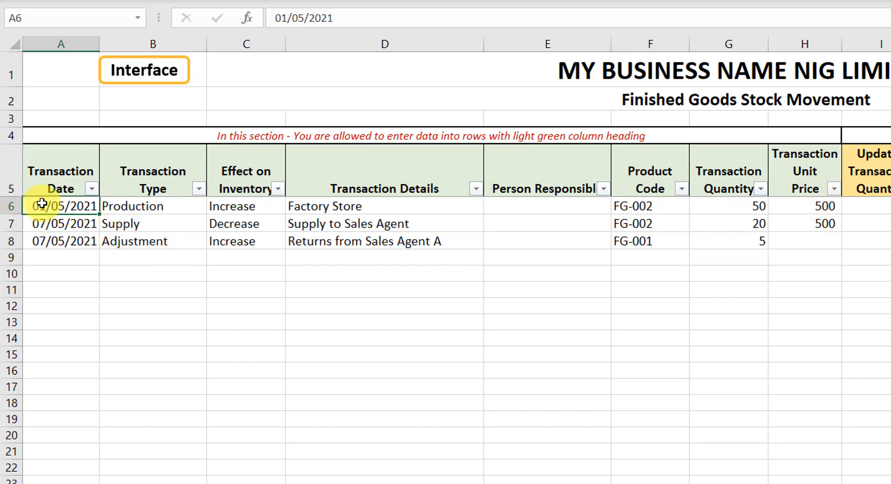
pyautogui.click(162, 210)
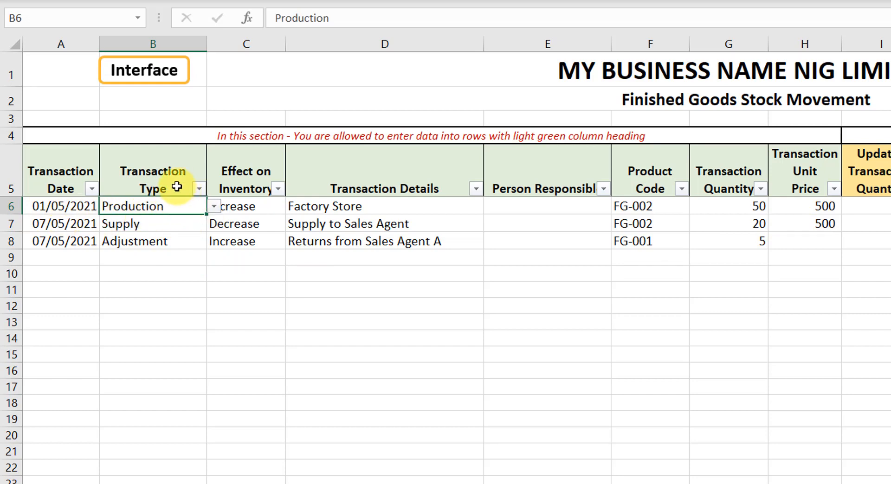
pyautogui.click(213, 207)
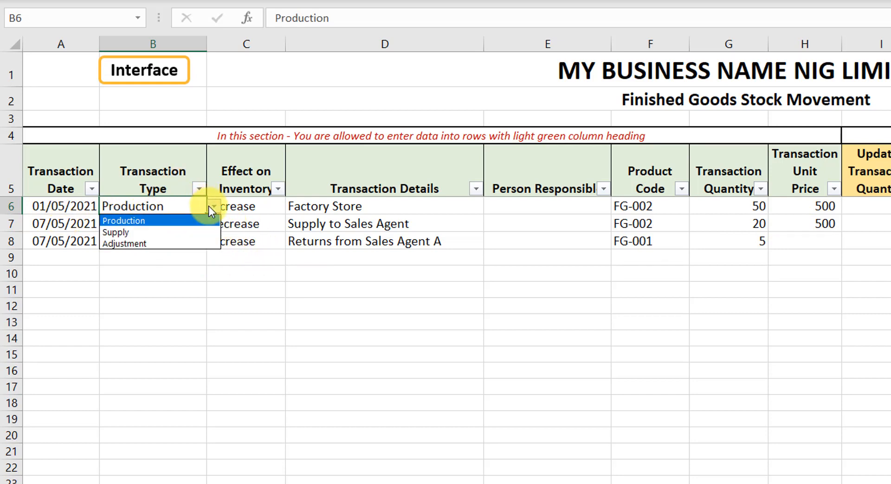
pyautogui.click(255, 208)
pyautogui.click(253, 207)
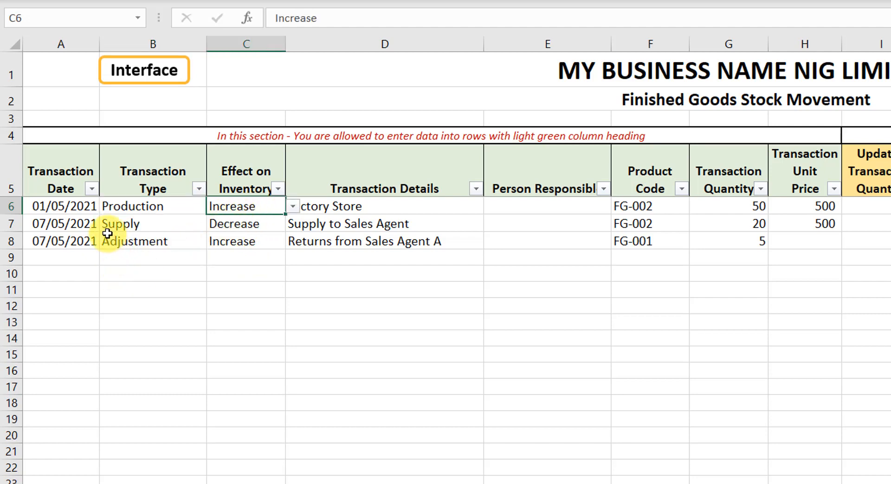
# Step: Review the second transaction's type, effect on inventory, person responsible, product code, quantity and unit price
pyautogui.click(133, 224)
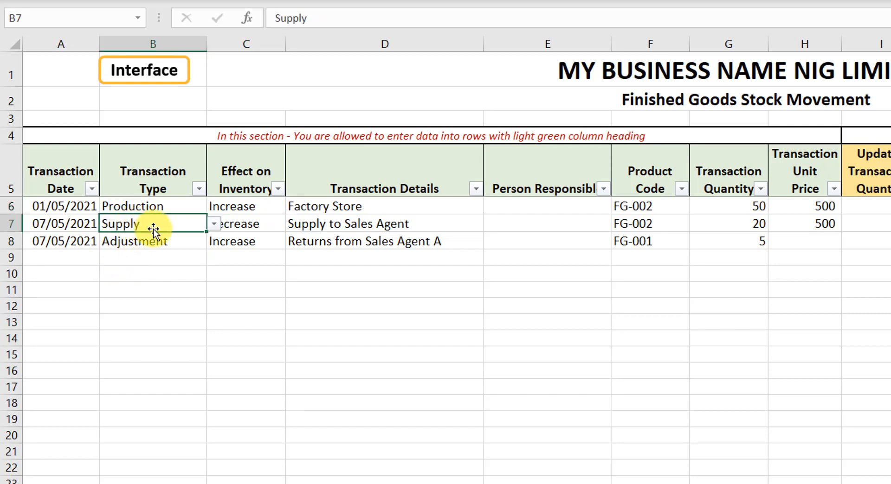
pyautogui.click(214, 225)
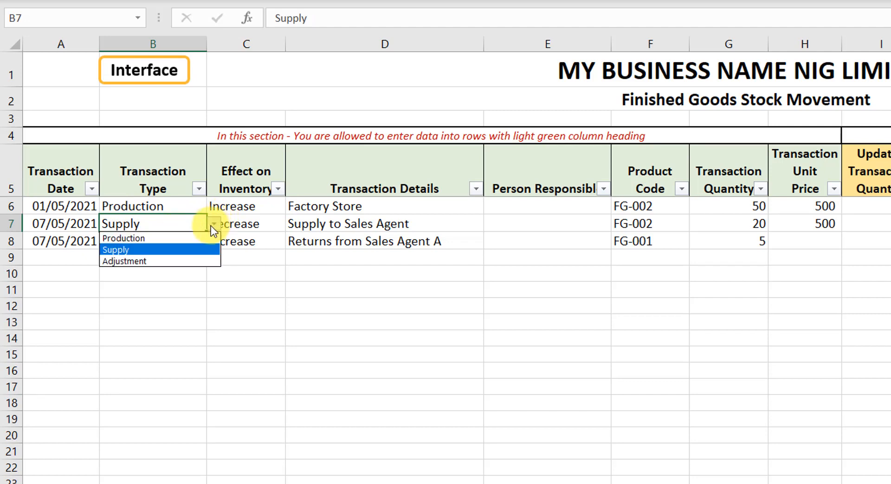
pyautogui.click(181, 250)
pyautogui.click(246, 223)
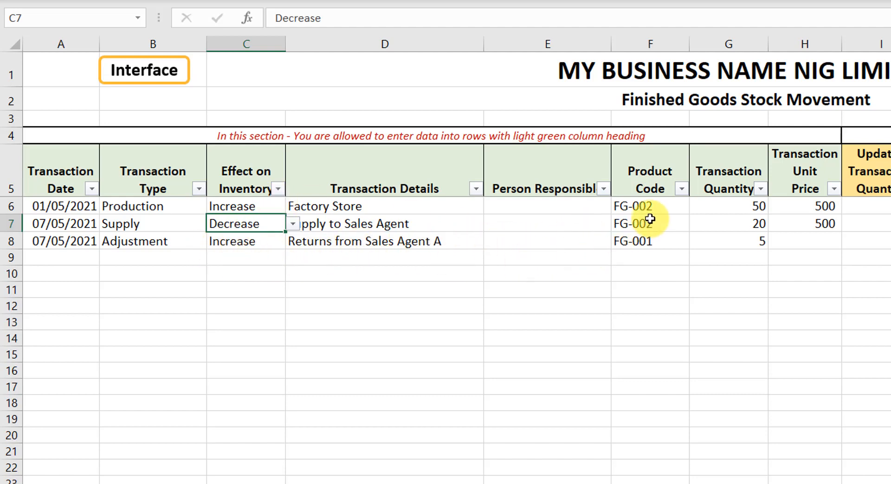
pyautogui.click(534, 226)
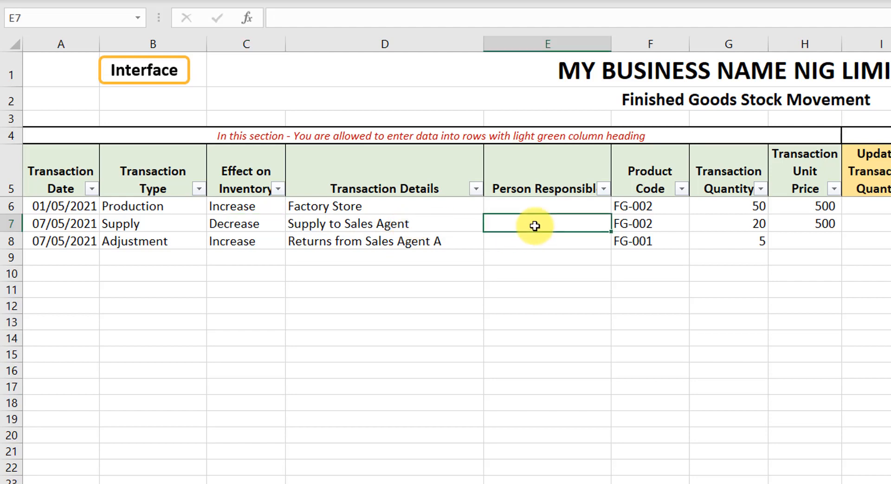
pyautogui.click(642, 226)
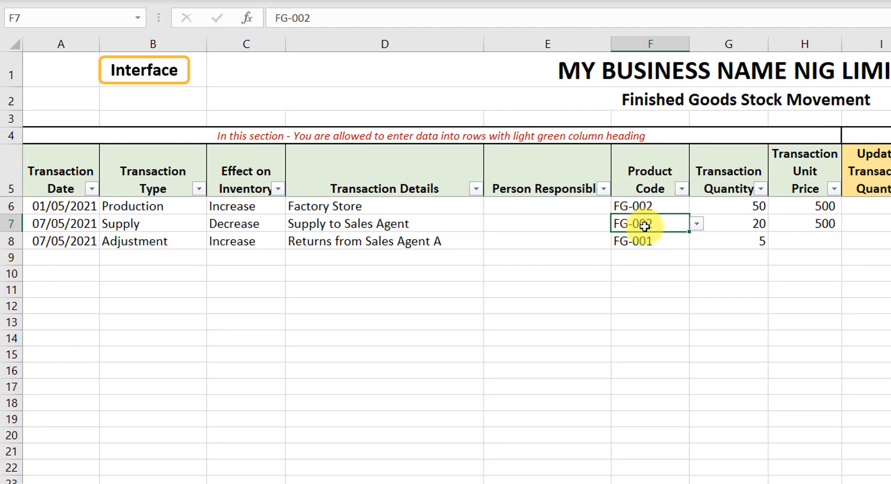
pyautogui.click(717, 222)
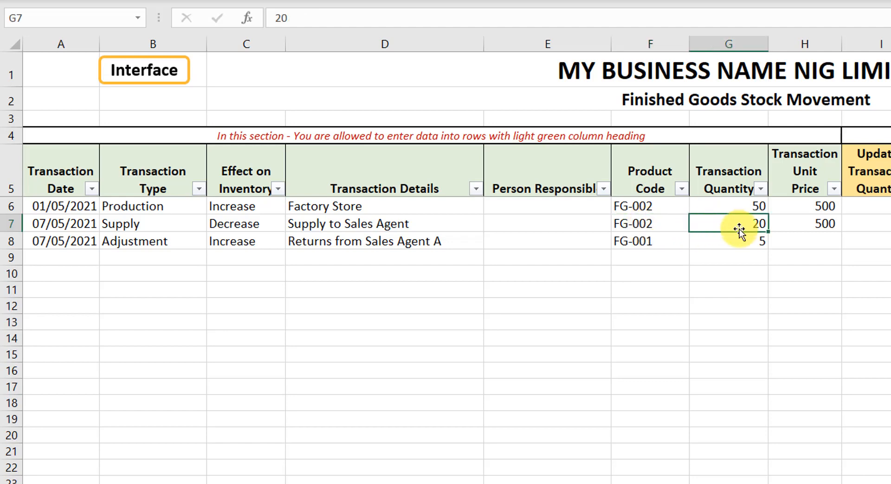
pyautogui.click(804, 224)
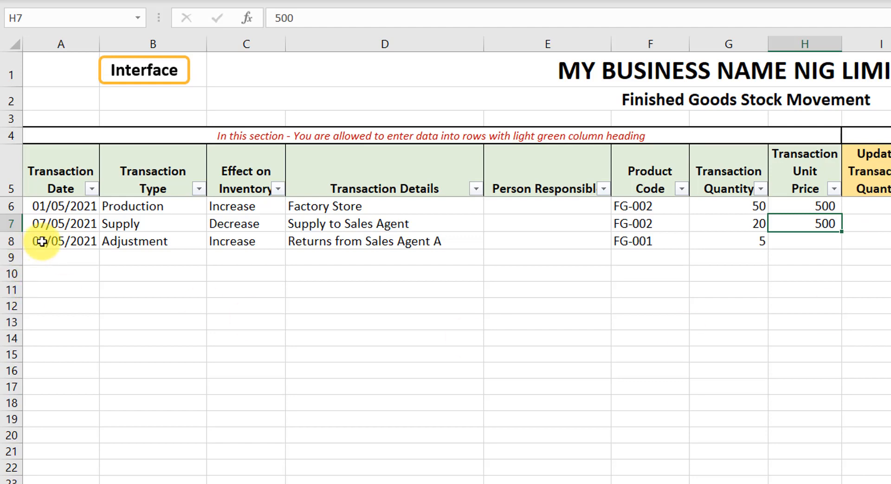
# Step: Review the third transaction's Adjustment type and its effect on inventory options
pyautogui.click(134, 241)
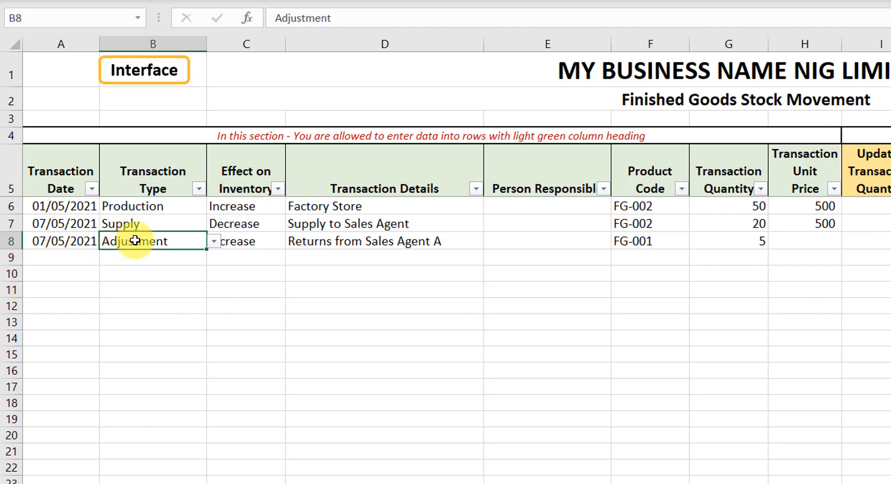
pyautogui.click(224, 245)
pyautogui.click(176, 240)
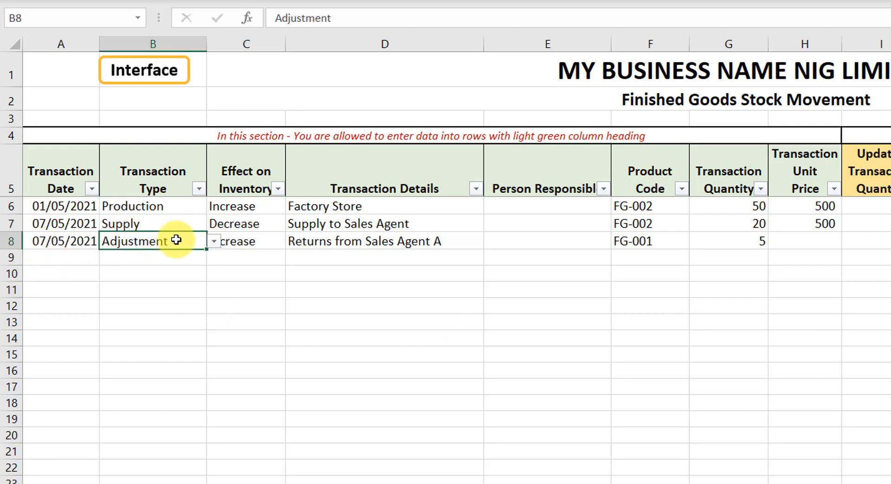
pyautogui.click(215, 243)
pyautogui.click(271, 258)
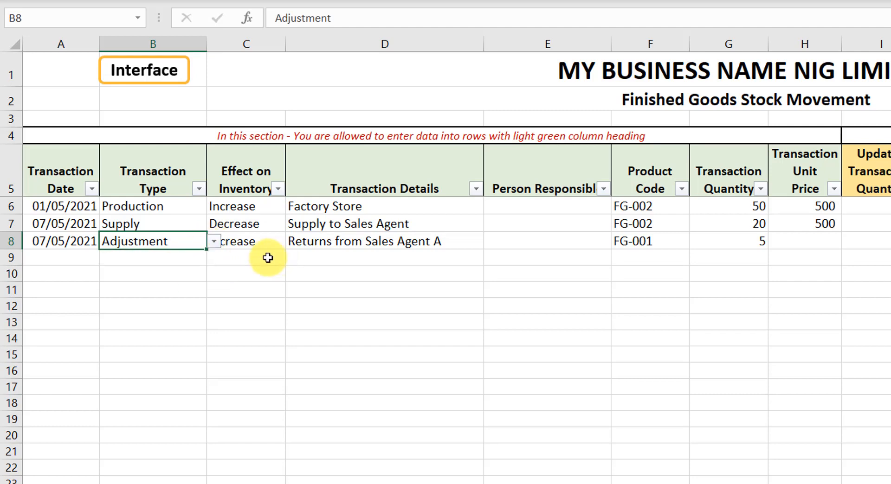
pyautogui.click(250, 253)
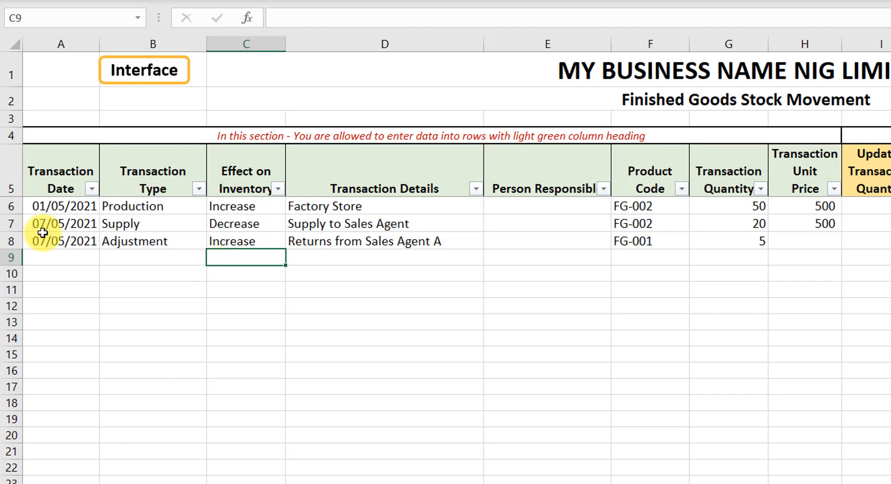
pyautogui.click(149, 244)
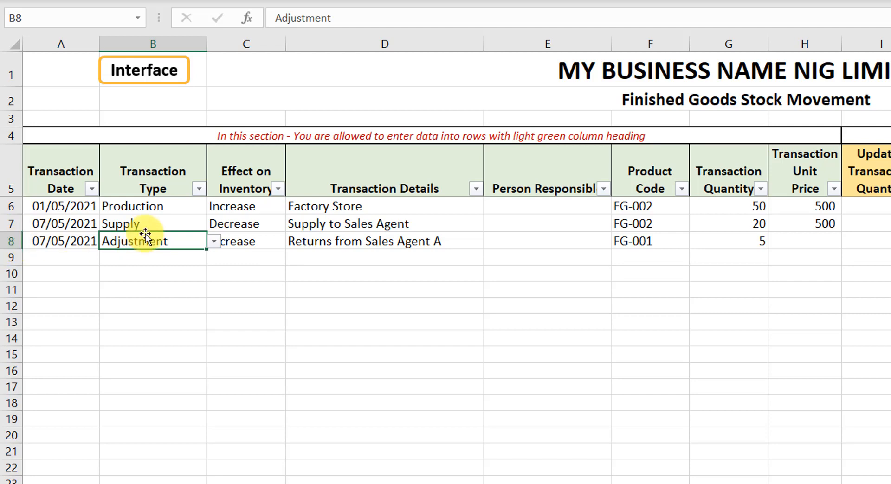
# Step: Enter 30/08/2021 as the date of a new finished goods transaction in the first empty row
pyautogui.click(244, 244)
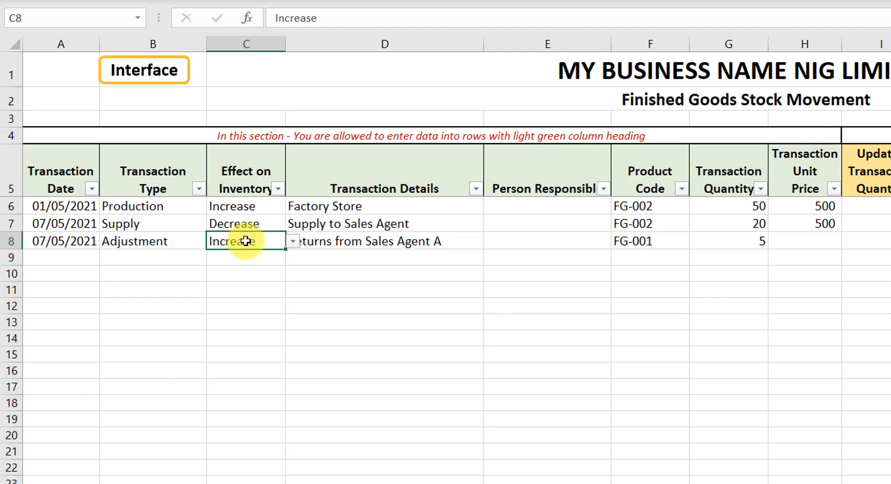
pyautogui.click(68, 243)
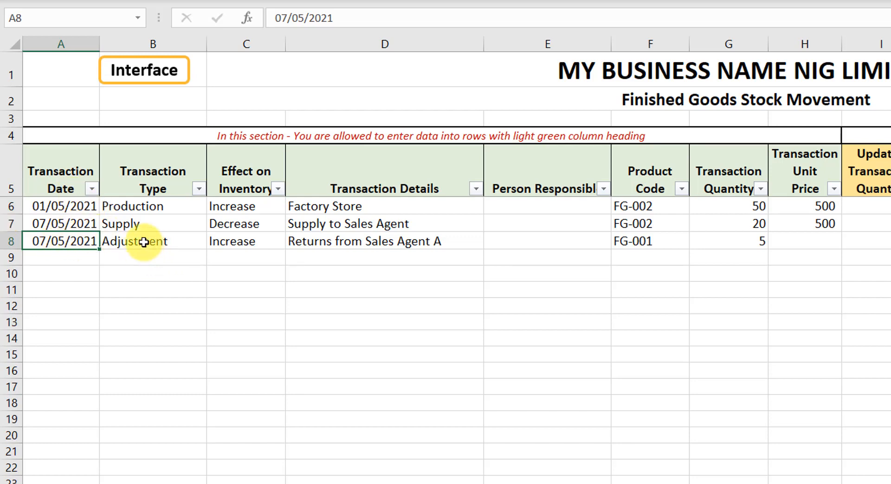
pyautogui.press('Down')
pyautogui.write('30/0')
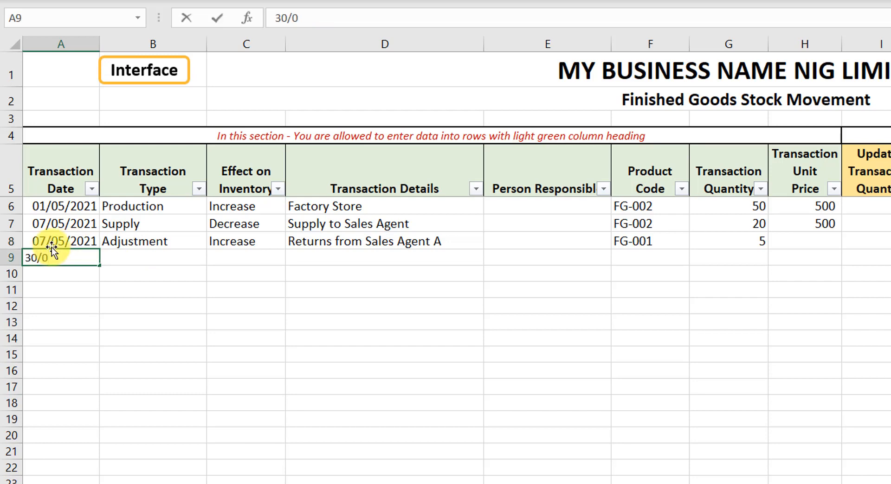
pyautogui.write('8/2021')
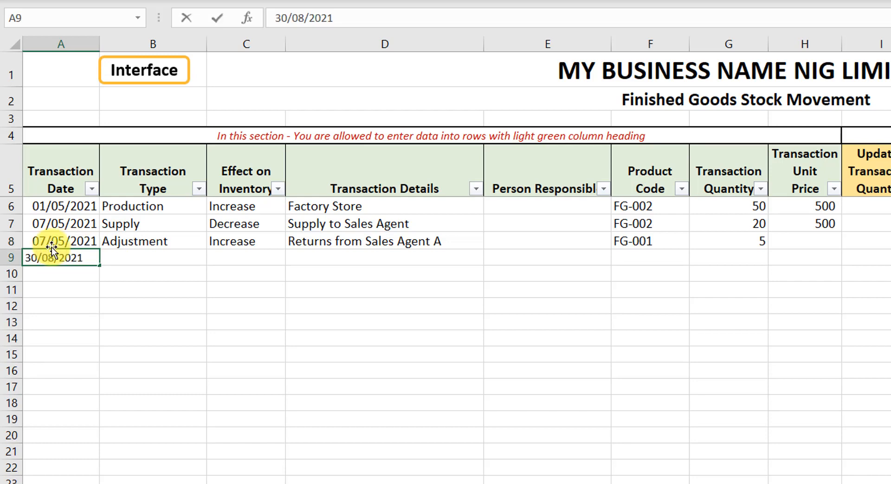
pyautogui.press('Tab')
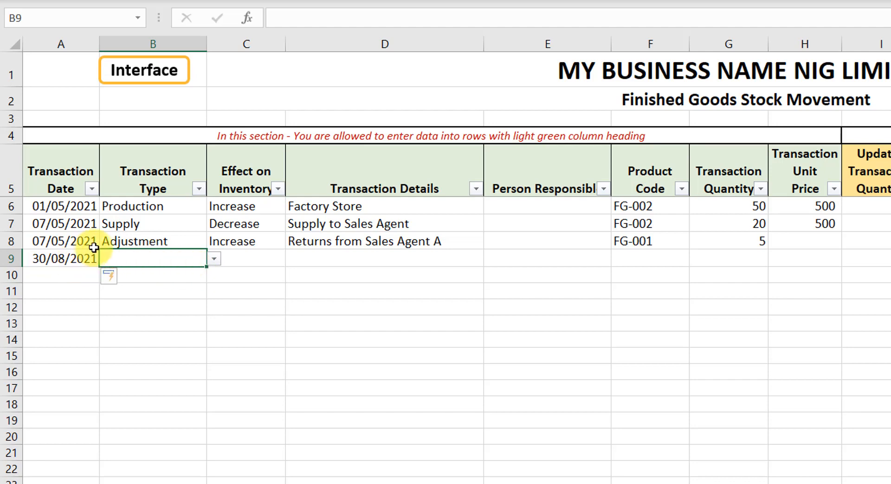
# Step: Set the new transaction's type to Adjustment and its effect on inventory to Increase
pyautogui.click(214, 261)
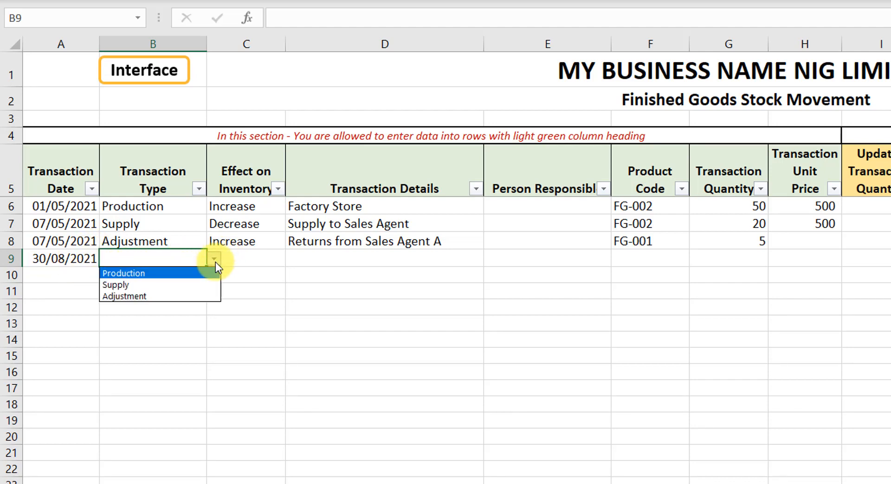
pyautogui.click(188, 296)
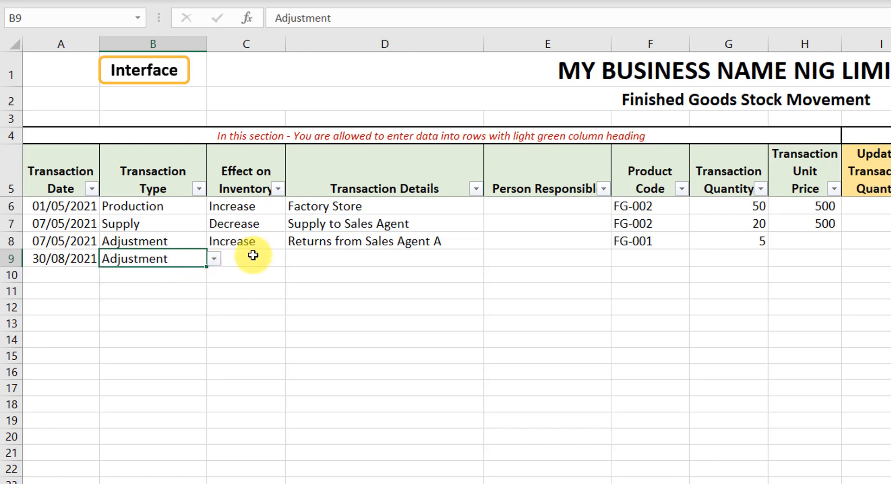
pyautogui.click(253, 256)
pyautogui.click(293, 259)
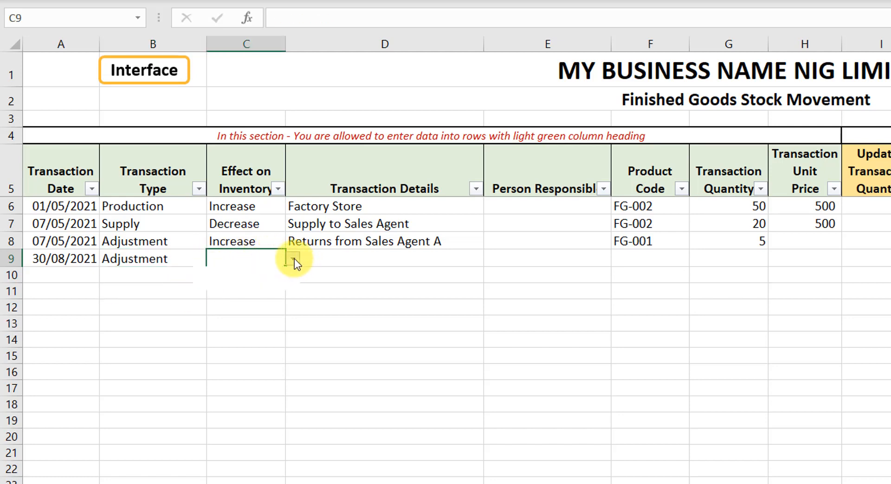
pyautogui.click(255, 276)
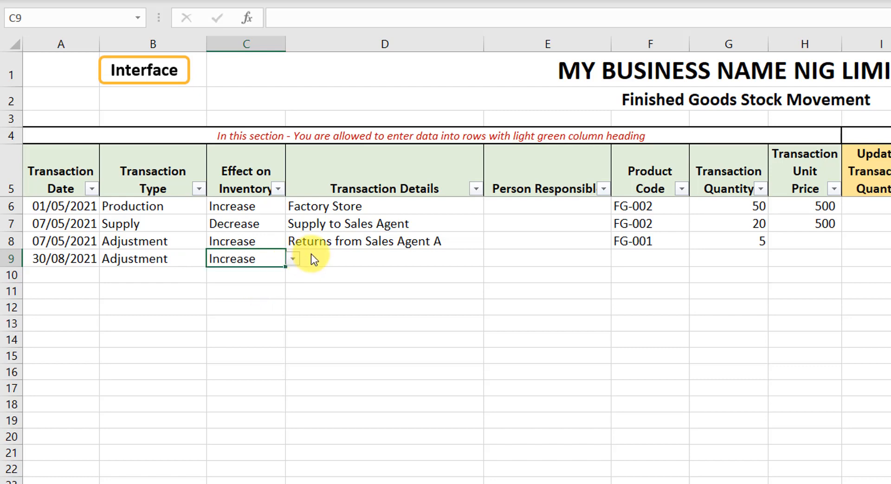
pyautogui.click(312, 256)
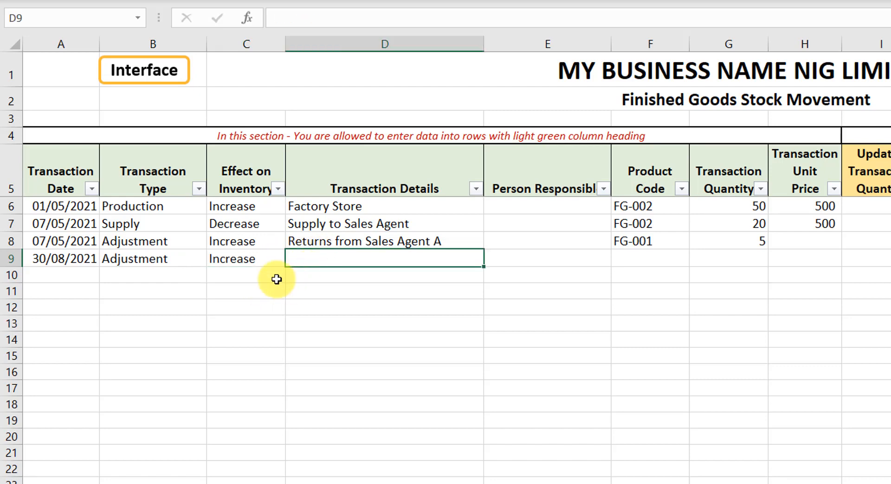
# Step: Enter "Increase form stock take" as the new transaction's details
pyautogui.write('Increace')
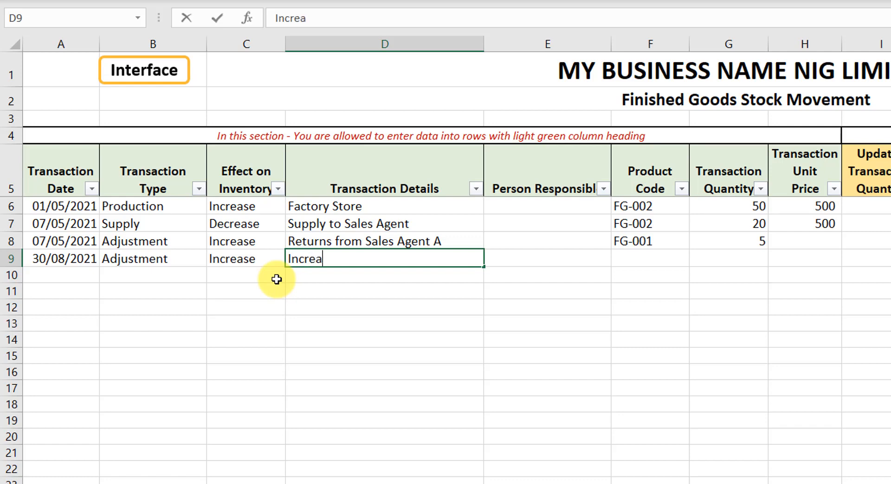
pyautogui.press('BackSpace')
pyautogui.press('BackSpace')
pyautogui.press('BackSpace')
pyautogui.write('ase form ')
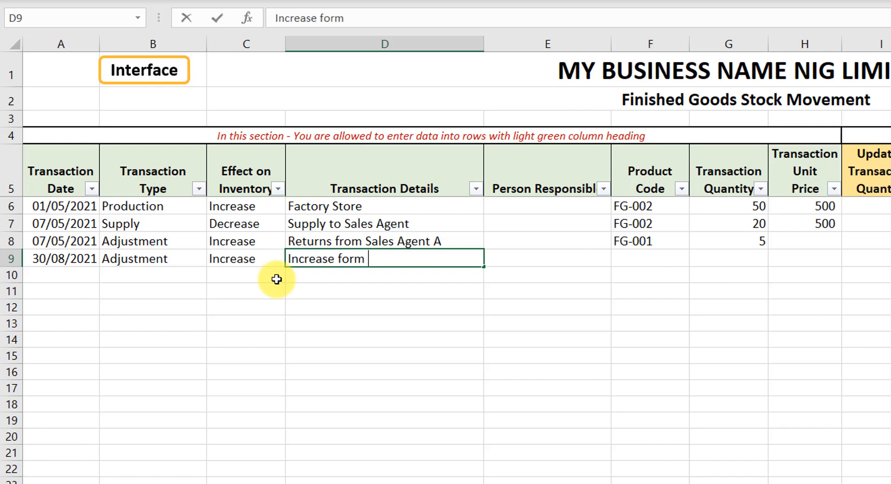
pyautogui.write('stock t')
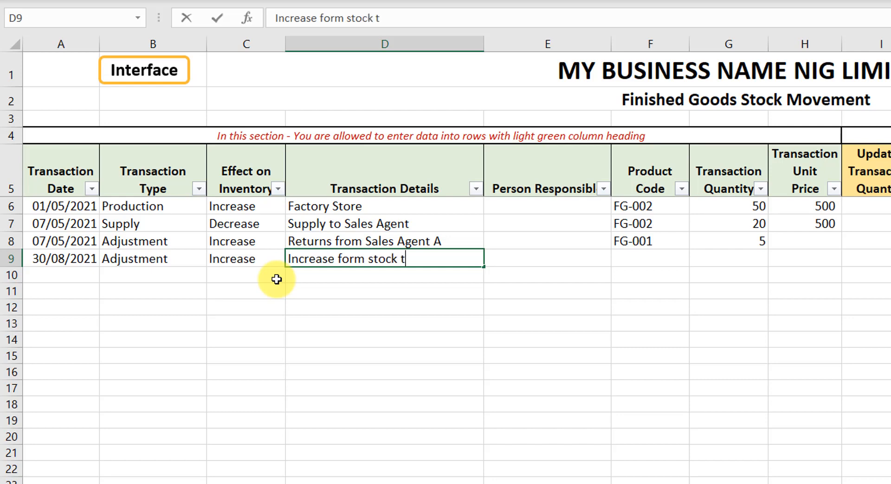
pyautogui.write('ak')
pyautogui.write('ie')
# Step: Select FG-002 as the new transaction's product code
pyautogui.click(650, 258)
pyautogui.click(697, 258)
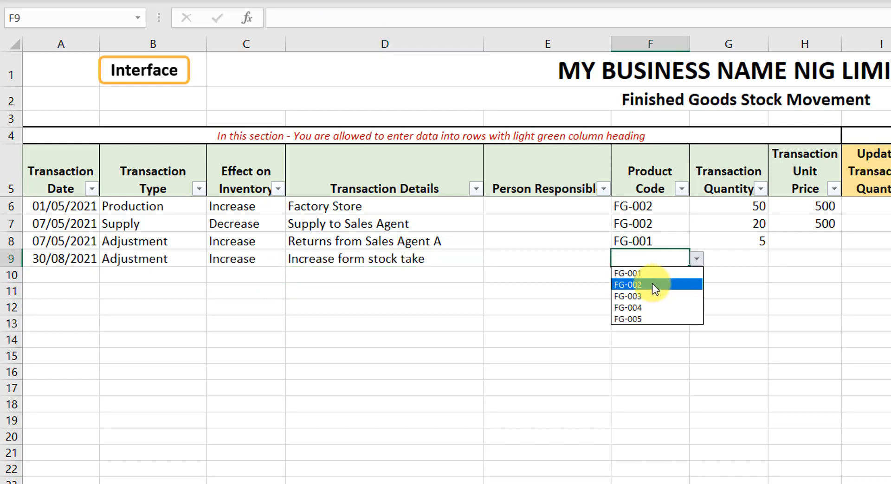
pyautogui.click(652, 285)
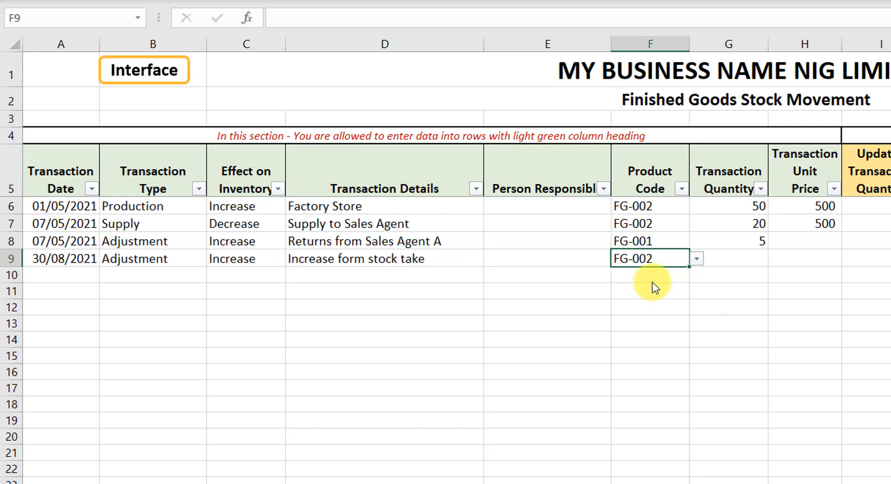
# Step: Enter a transaction quantity of 1 for the new transaction
pyautogui.click(743, 263)
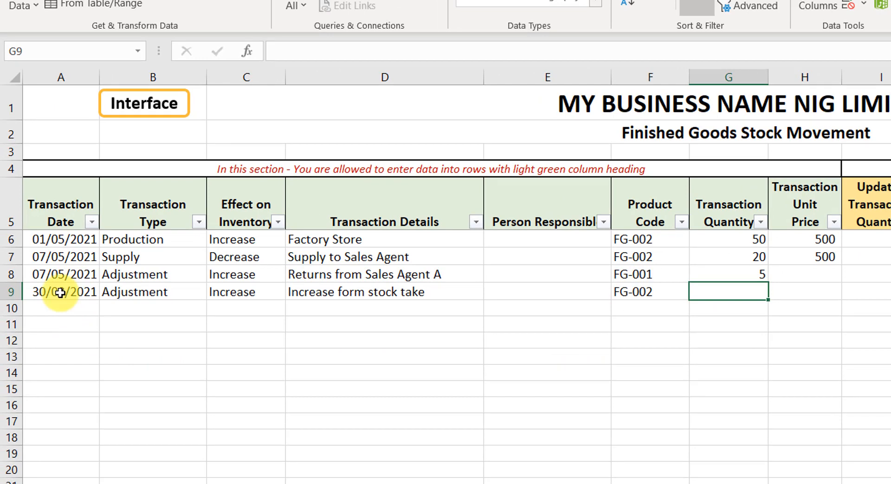
pyautogui.click(144, 293)
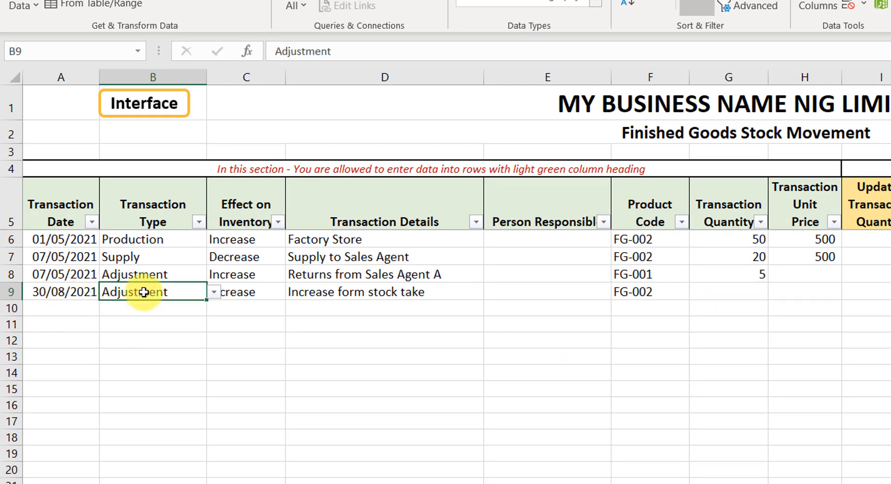
pyautogui.click(240, 289)
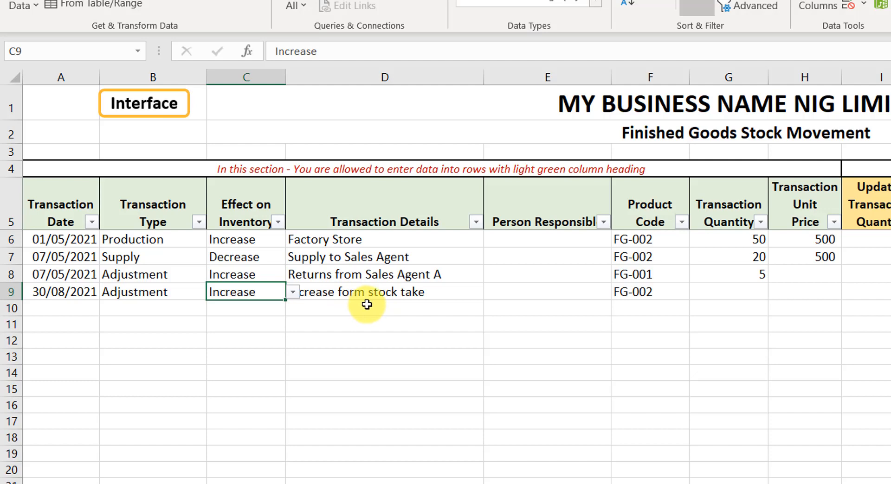
pyautogui.click(750, 292)
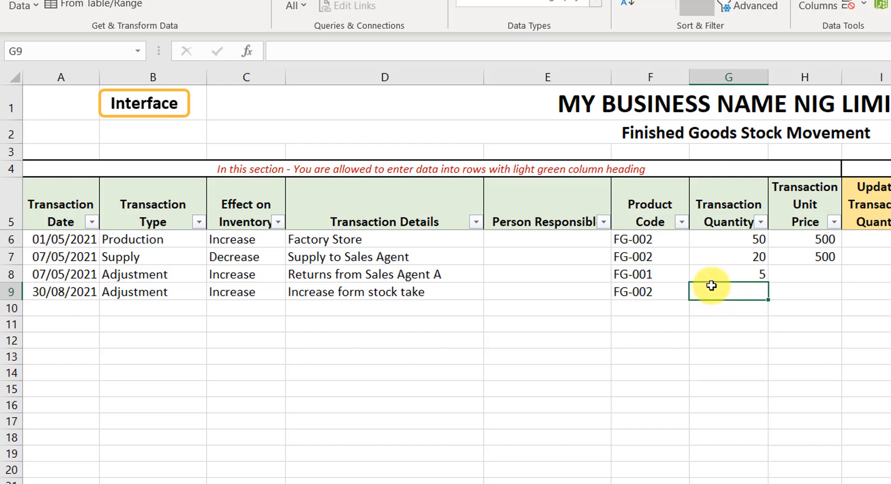
pyautogui.write('1')
pyautogui.press('Return')
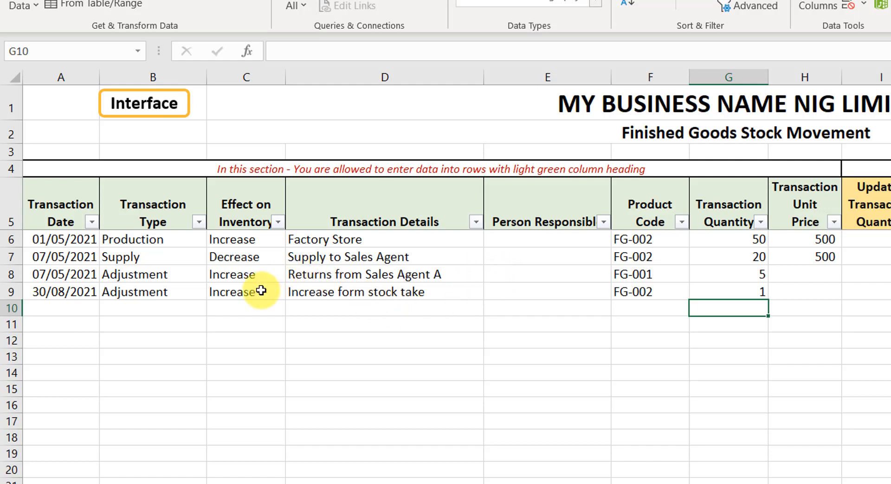
# Step: Change the new transaction's effect on inventory to Decrease
pyautogui.click(232, 292)
pyautogui.click(293, 292)
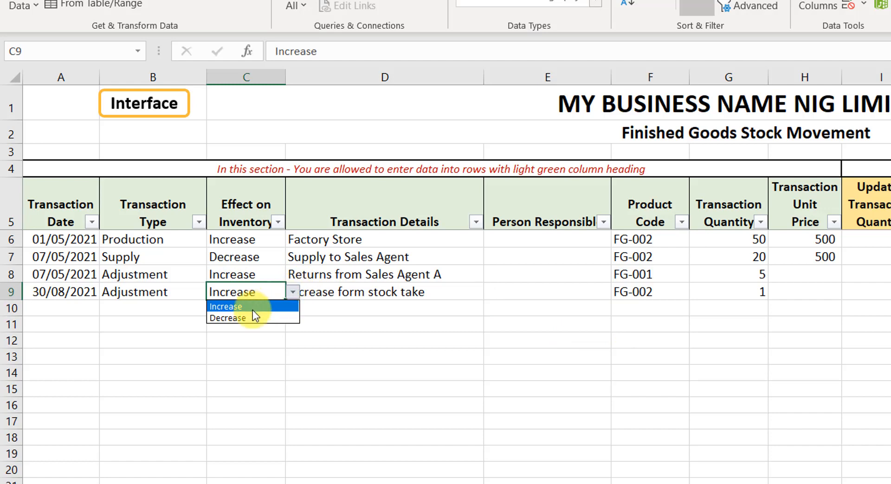
pyautogui.click(242, 317)
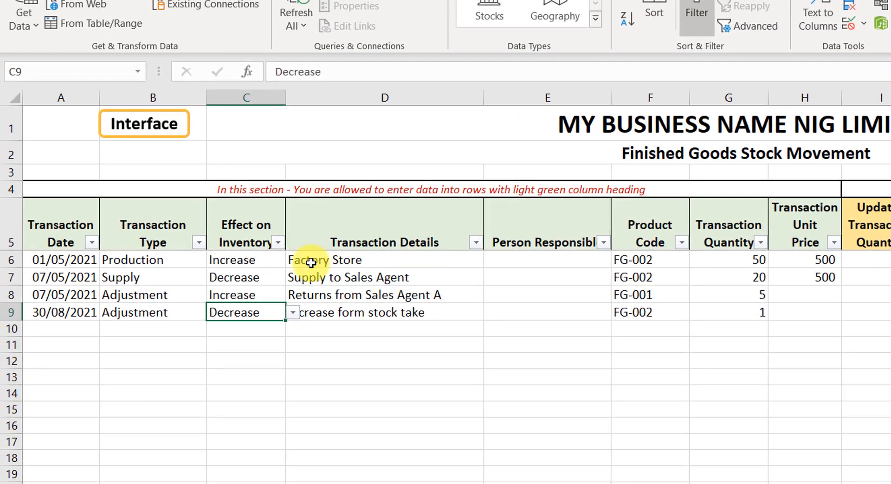
pyautogui.click(242, 257)
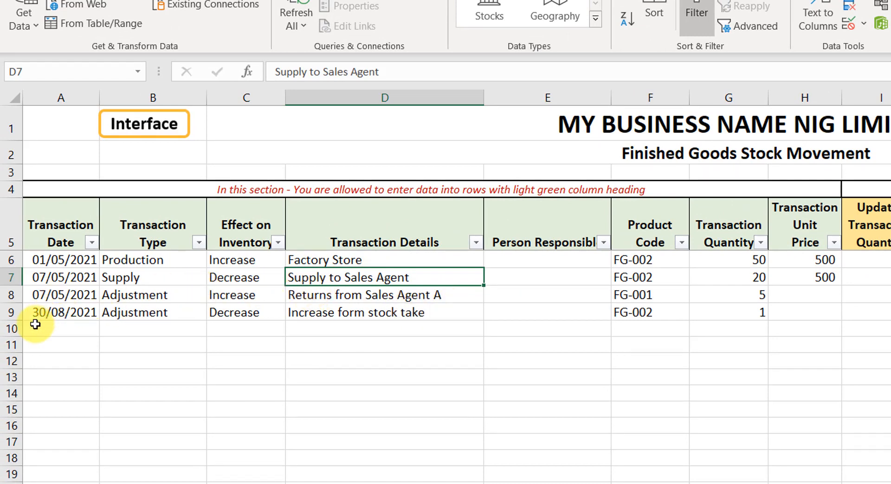
pyautogui.click(70, 329)
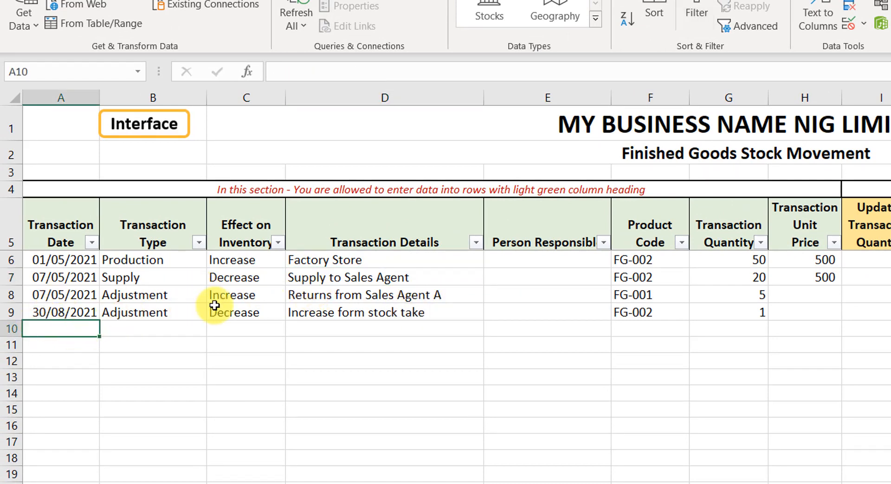
# Step: Open the Sales Transaction sheet from the navigation interface and examine its data-entry and formula-filled columns
pyautogui.click(149, 126)
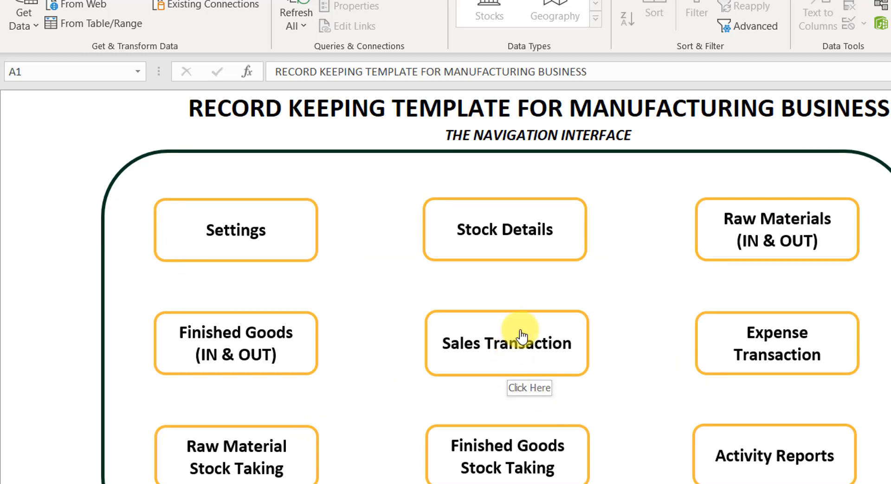
pyautogui.click(512, 345)
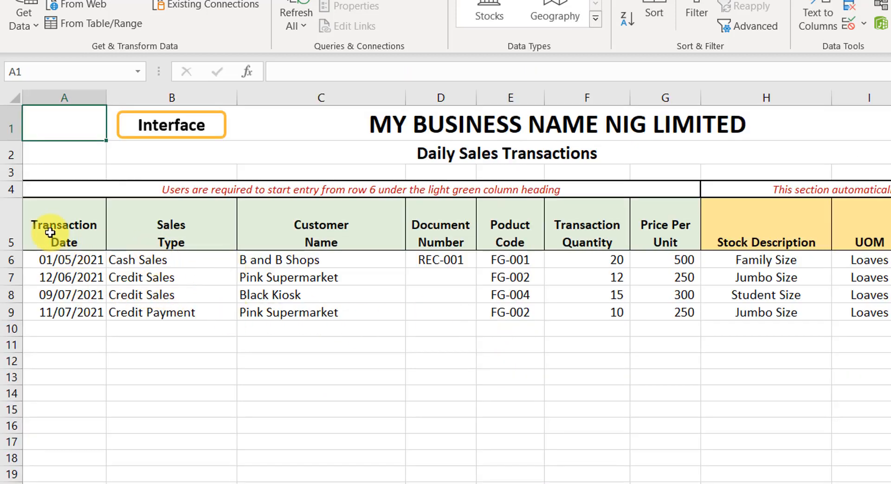
pyautogui.moveTo(59, 205); pyautogui.dragTo(647, 298)
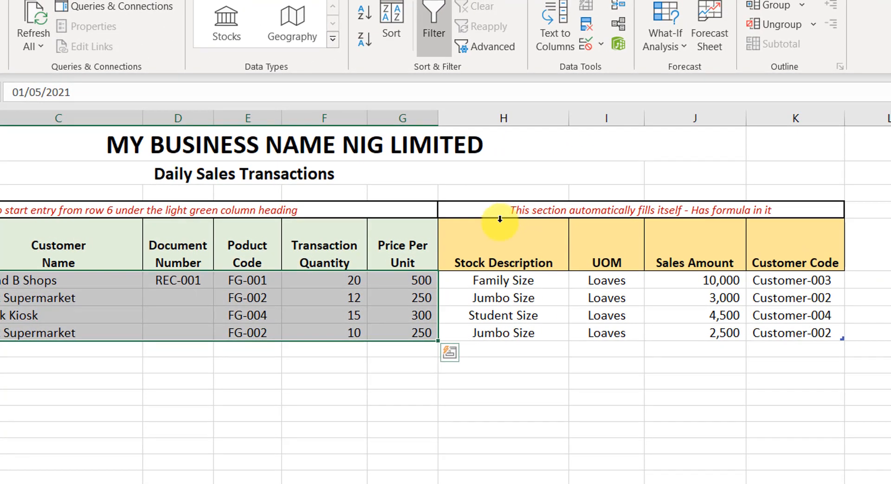
pyautogui.moveTo(500, 218); pyautogui.dragTo(798, 281)
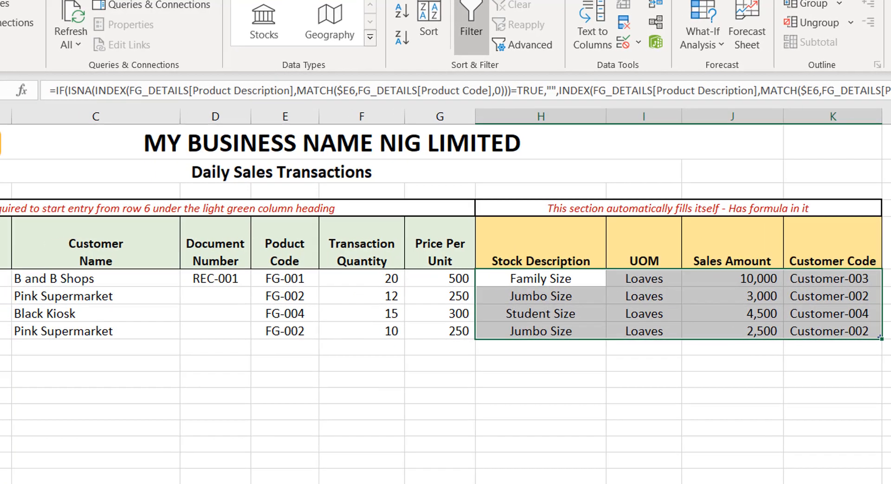
# Step: Review the first sales transaction's date and its sales type options
pyautogui.click(55, 271)
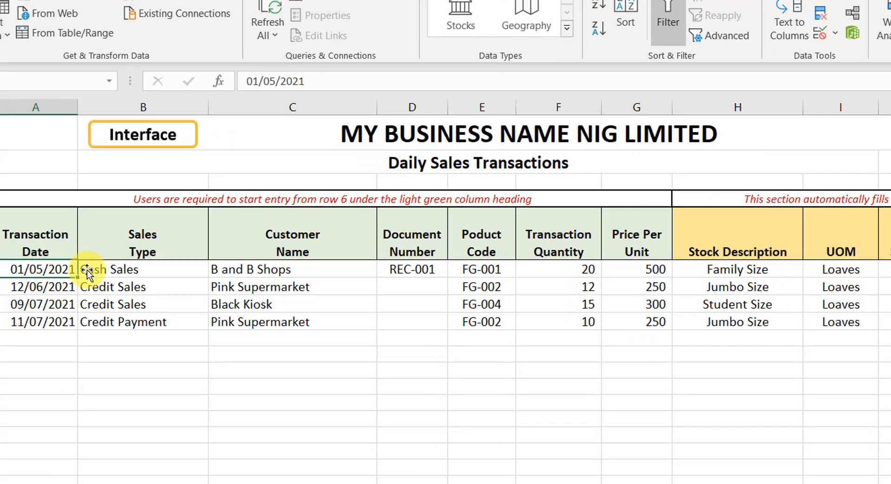
pyautogui.click(172, 269)
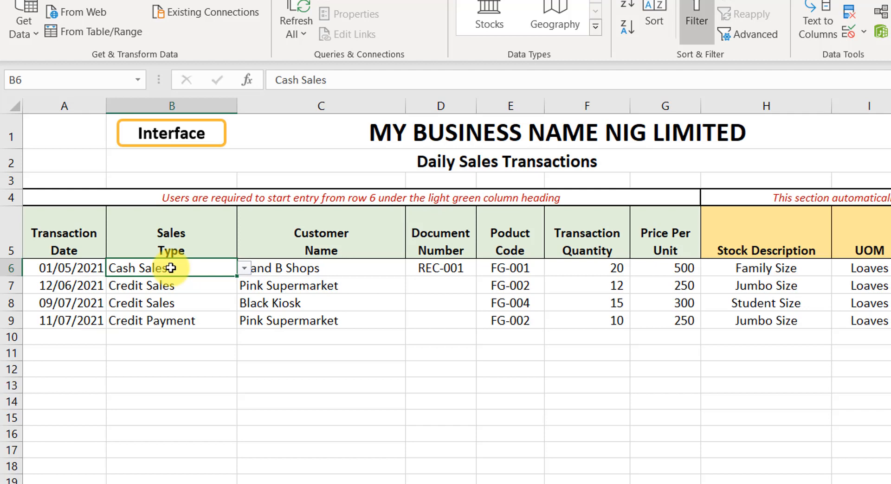
pyautogui.click(244, 268)
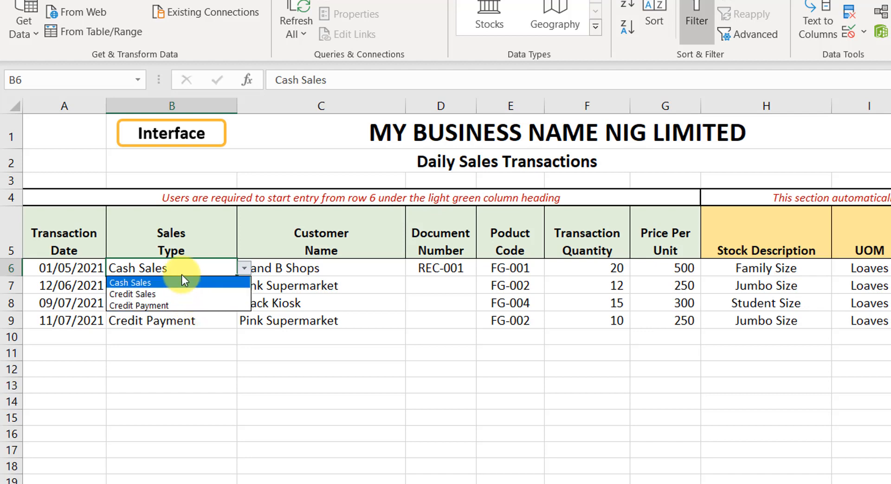
pyautogui.click(162, 266)
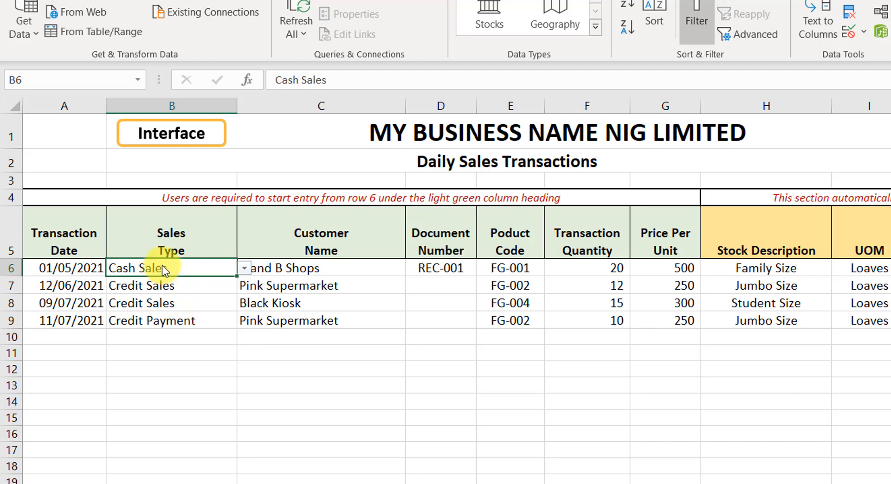
pyautogui.click(312, 267)
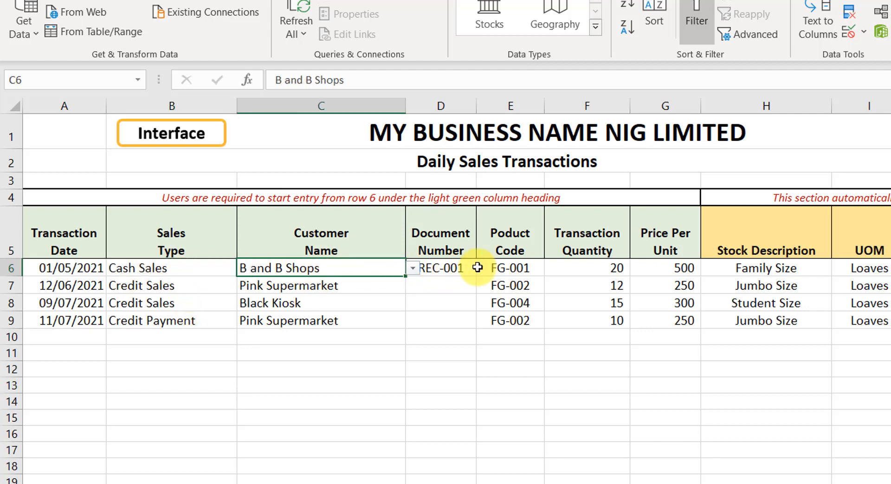
# Step: Change the first sales transaction's customer name to Cash Customers
pyautogui.click(412, 269)
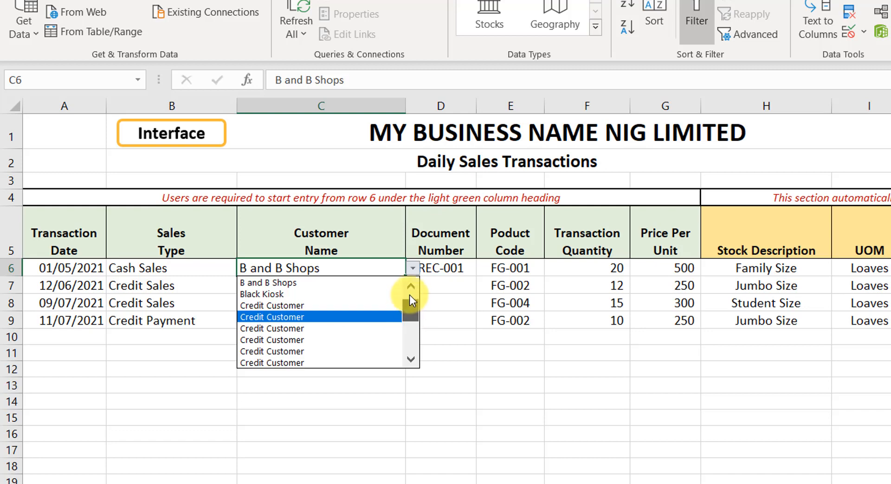
pyautogui.moveTo(409, 296); pyautogui.dragTo(408, 283)
pyautogui.click(303, 283)
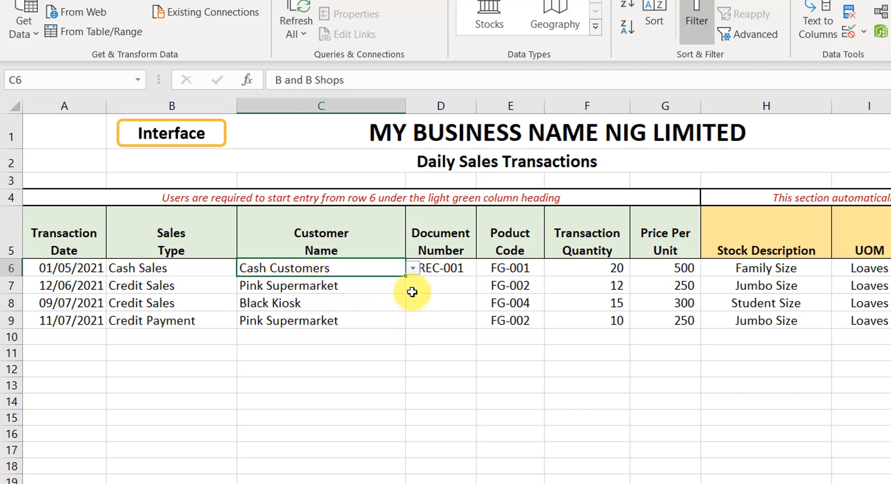
# Step: Examine the first sales transaction's entered values and the formula-filled columns that complete automatically
pyautogui.click(447, 272)
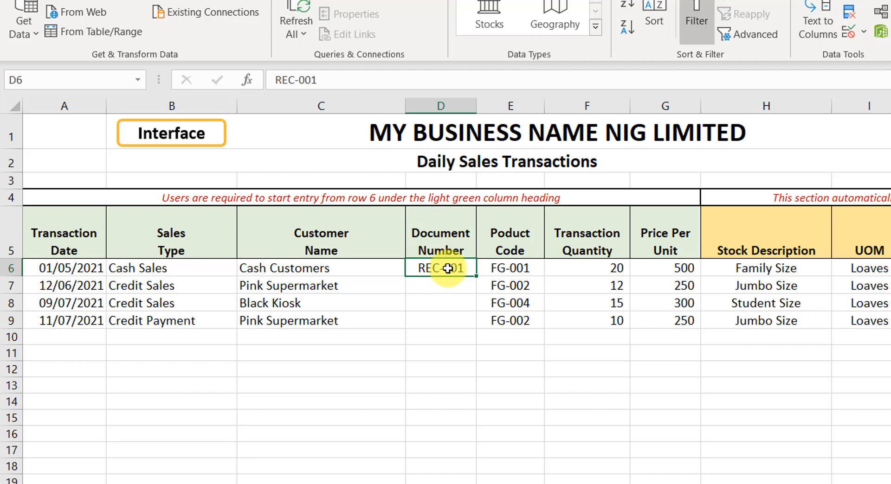
pyautogui.click(510, 269)
pyautogui.click(593, 269)
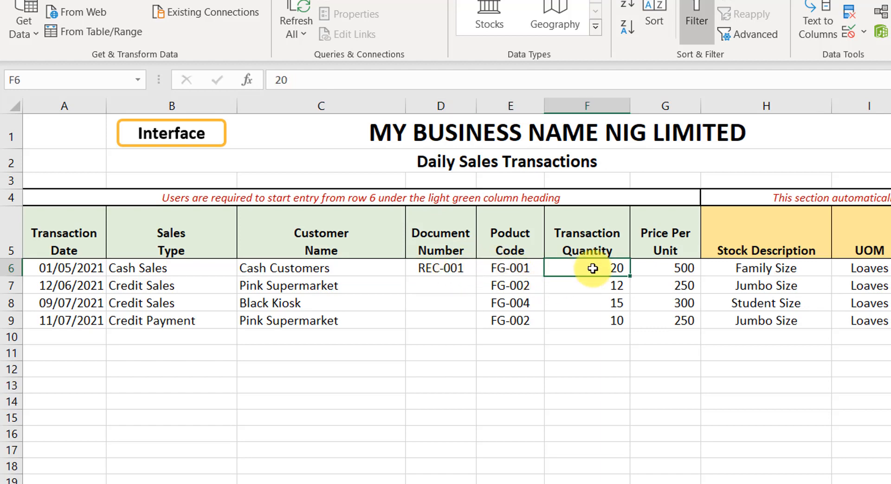
pyautogui.click(678, 266)
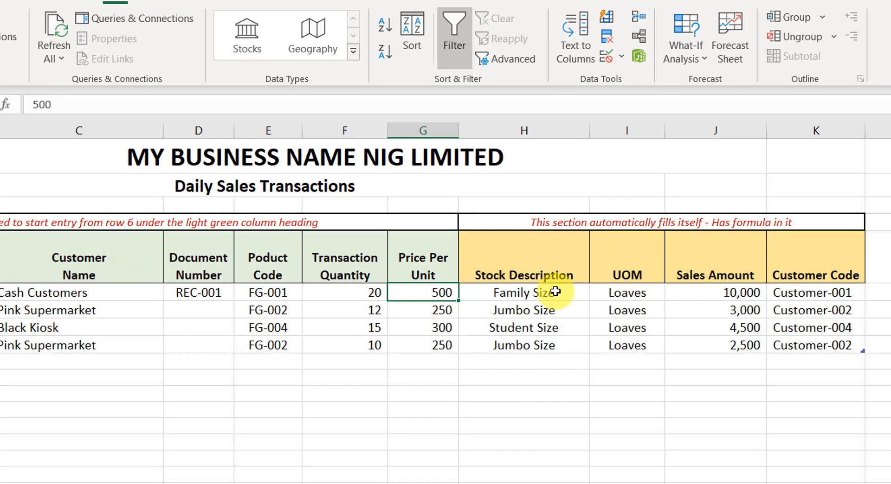
pyautogui.click(555, 292)
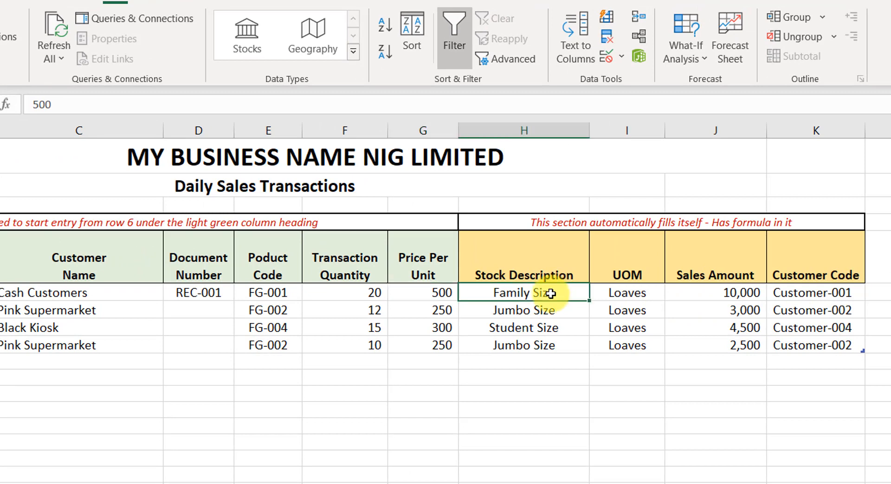
pyautogui.click(492, 227)
pyautogui.moveTo(494, 234); pyautogui.dragTo(777, 254)
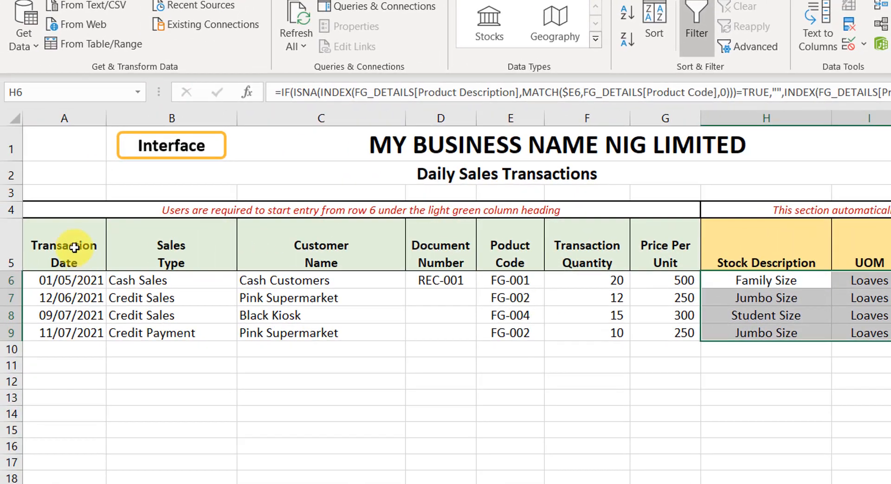
pyautogui.moveTo(68, 221); pyautogui.dragTo(655, 316)
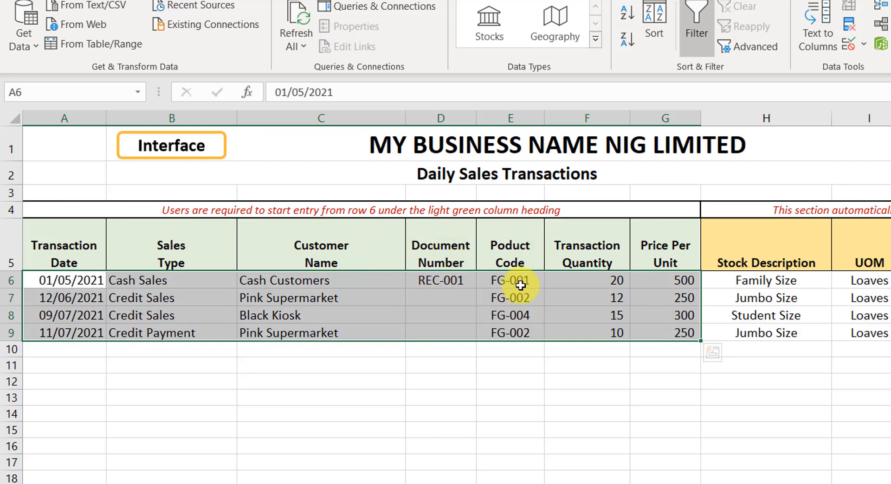
# Step: Review the remaining sales transactions' dates, sales types, customer names and prices
pyautogui.click(83, 298)
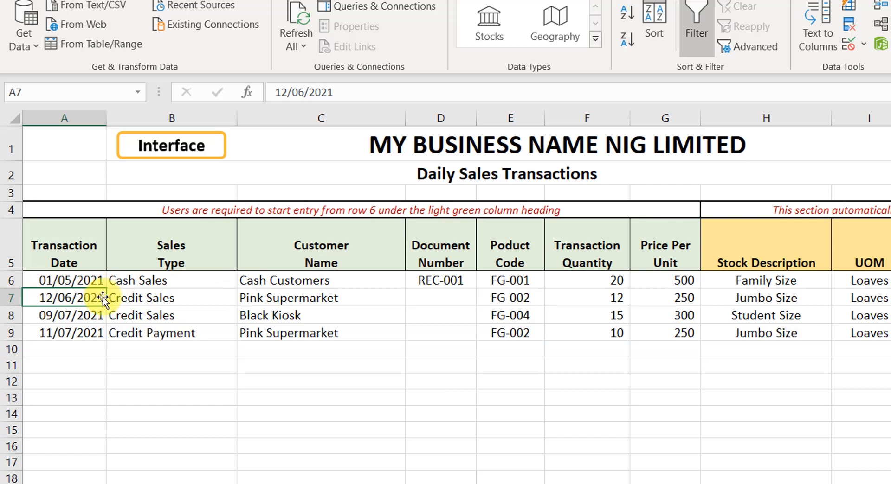
pyautogui.click(158, 298)
pyautogui.click(242, 300)
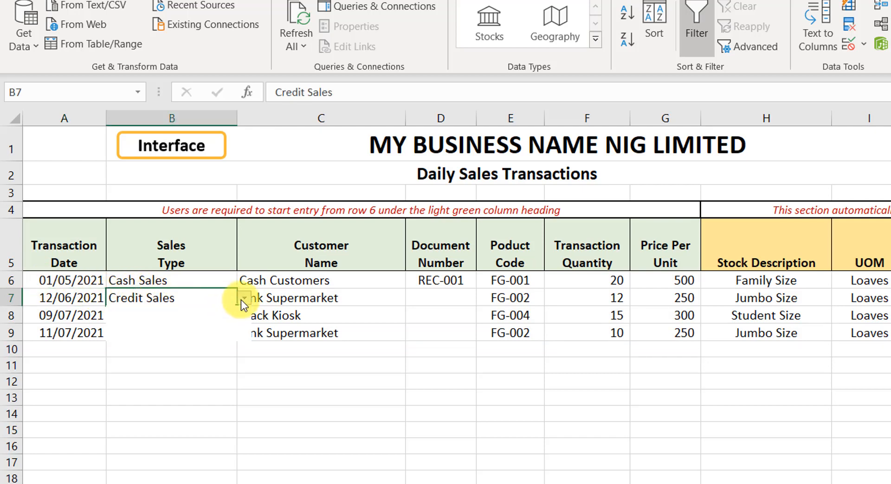
pyautogui.click(242, 300)
pyautogui.click(262, 300)
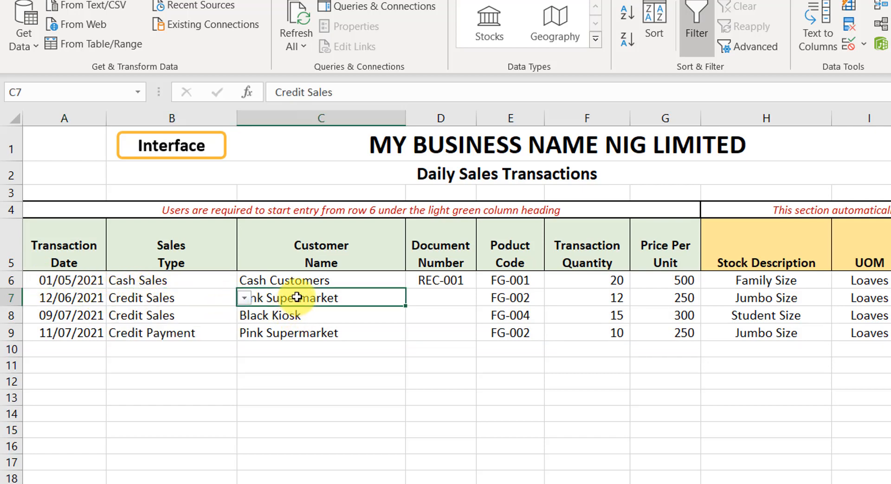
pyautogui.click(197, 320)
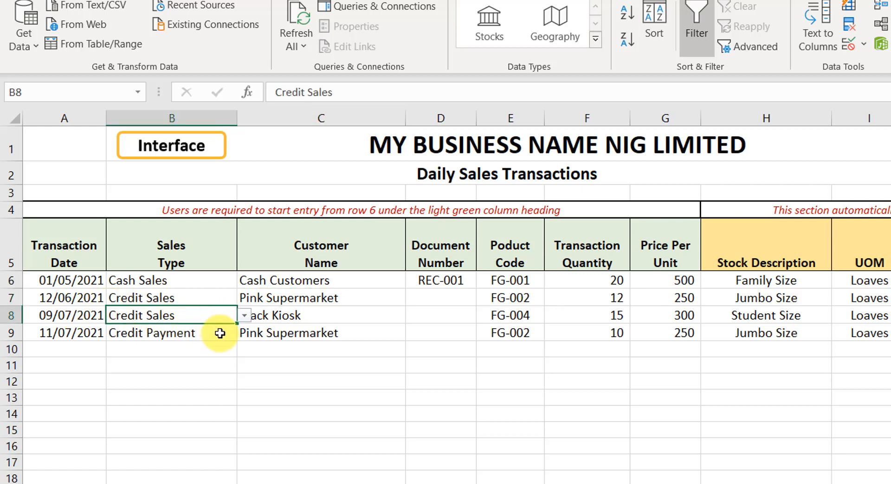
pyautogui.click(664, 333)
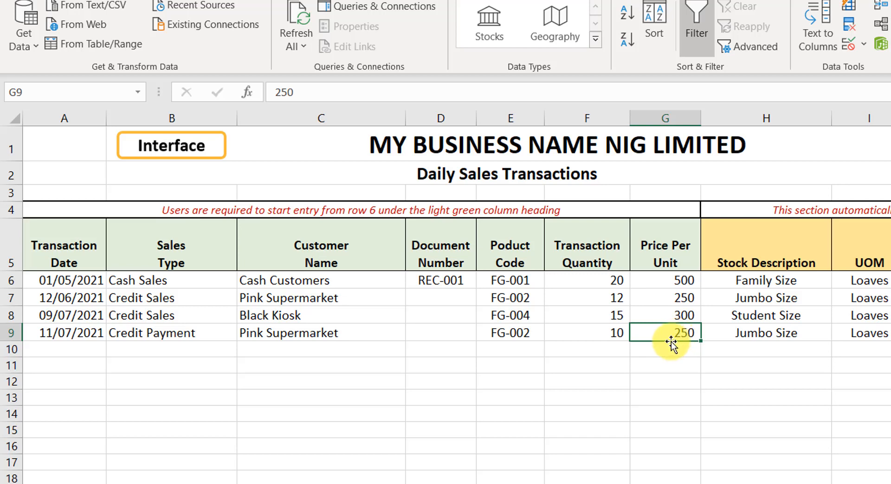
pyautogui.click(315, 305)
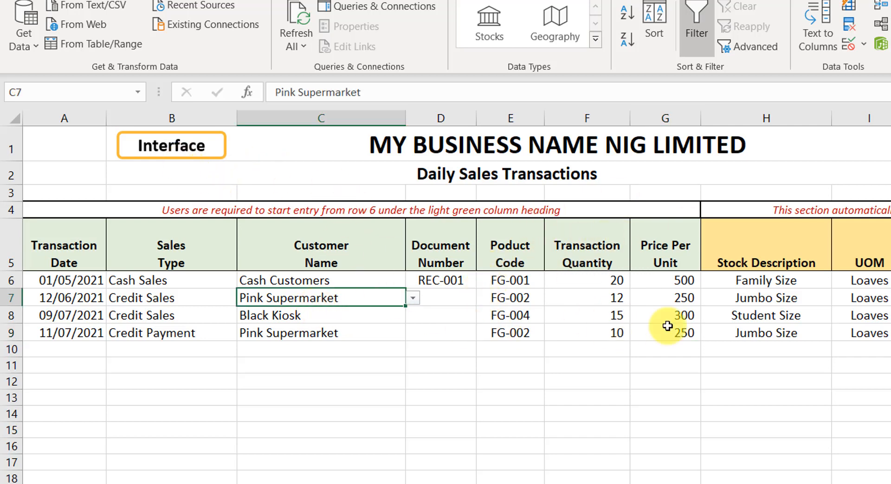
# Step: Open the Expense Transaction sheet from the navigation interface and examine its existing expense entries
pyautogui.click(169, 144)
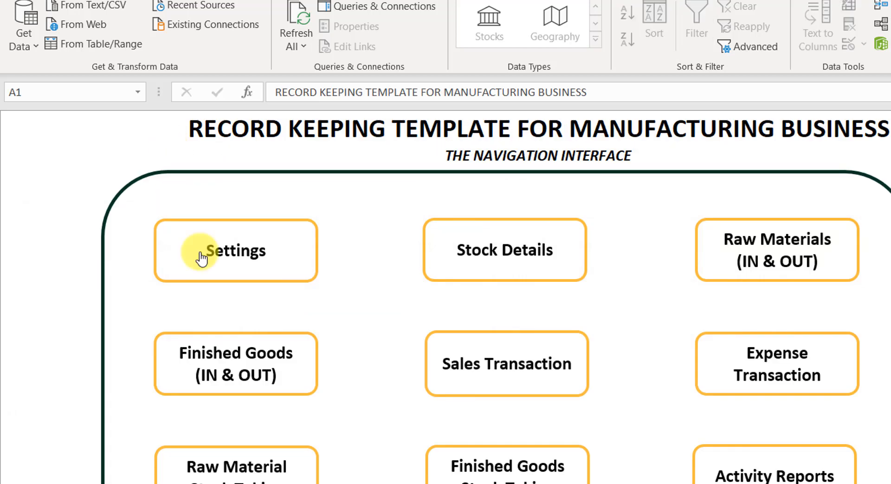
pyautogui.click(736, 375)
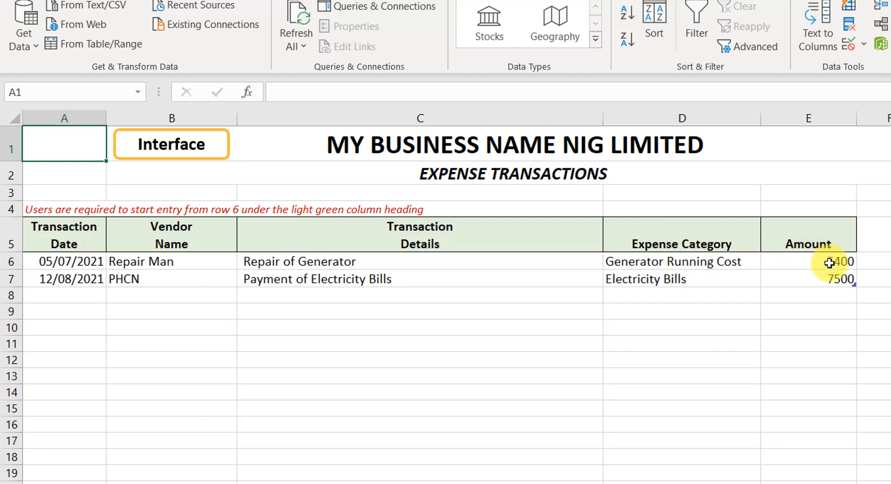
pyautogui.click(124, 274)
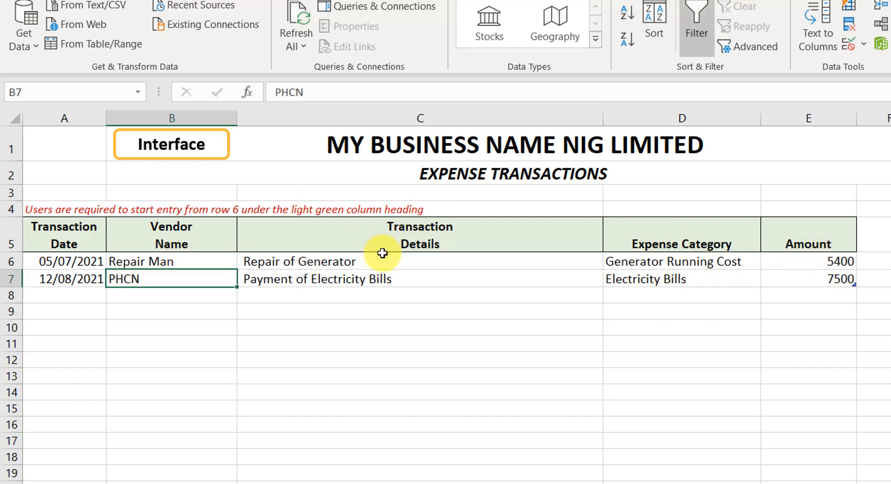
pyautogui.click(64, 258)
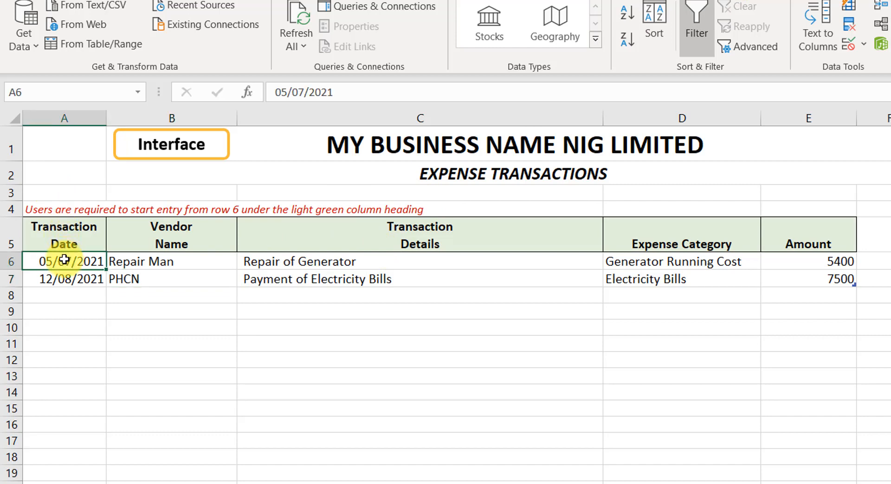
pyautogui.click(149, 260)
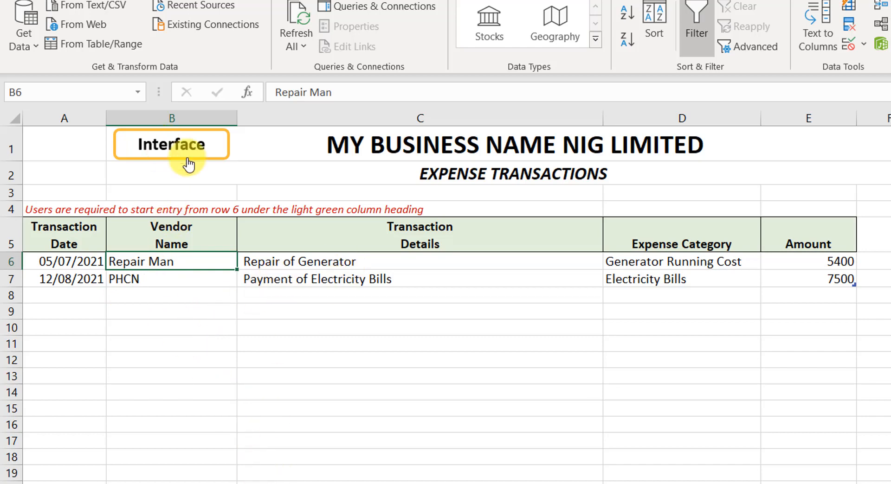
# Step: Review the expense category options for the first expense and its other columns
pyautogui.click(724, 263)
pyautogui.click(768, 262)
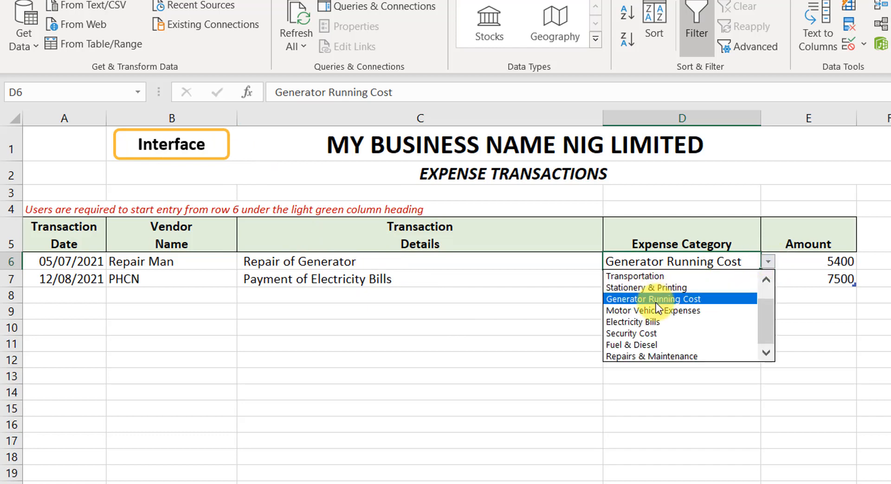
pyautogui.moveTo(761, 324); pyautogui.dragTo(761, 300)
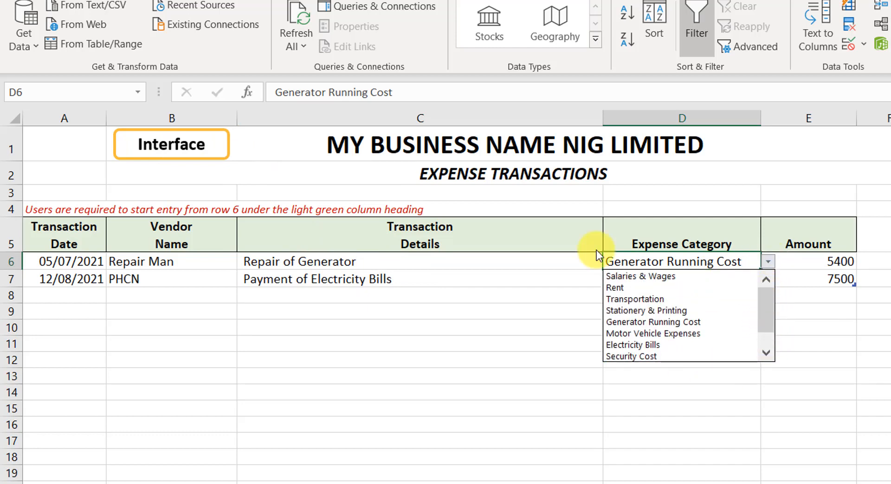
pyautogui.click(374, 261)
pyautogui.click(373, 262)
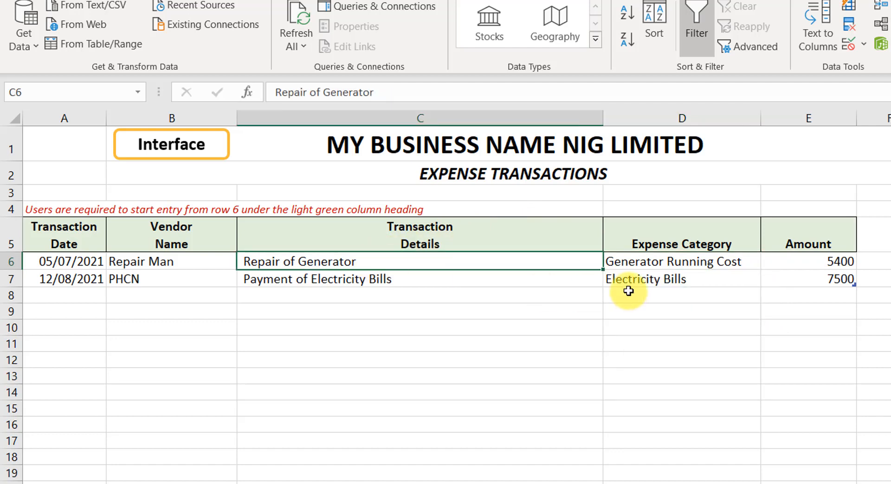
pyautogui.click(686, 261)
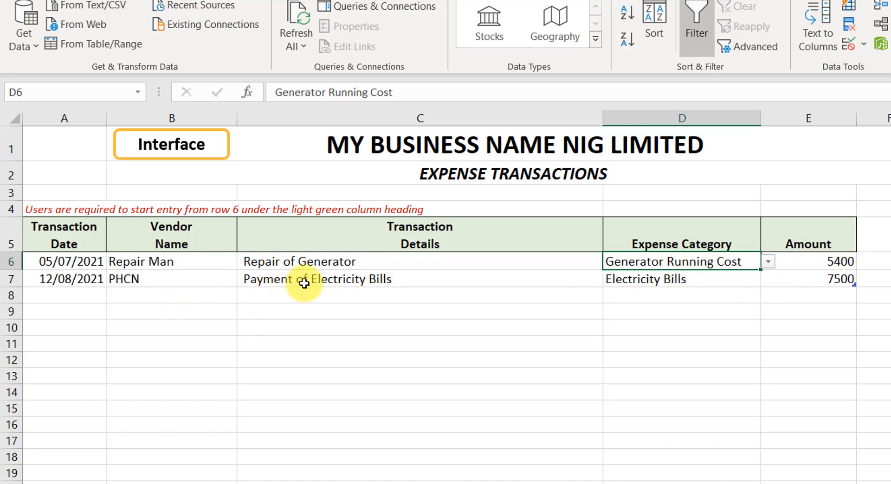
pyautogui.click(54, 263)
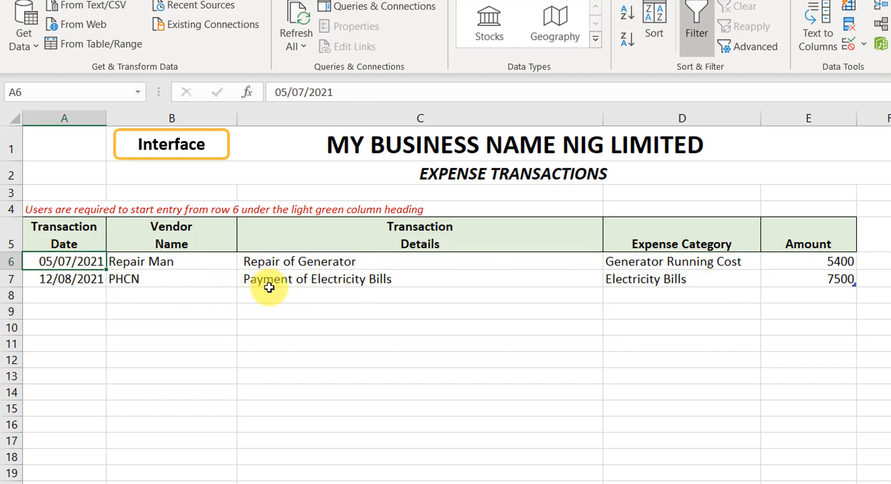
pyautogui.click(68, 300)
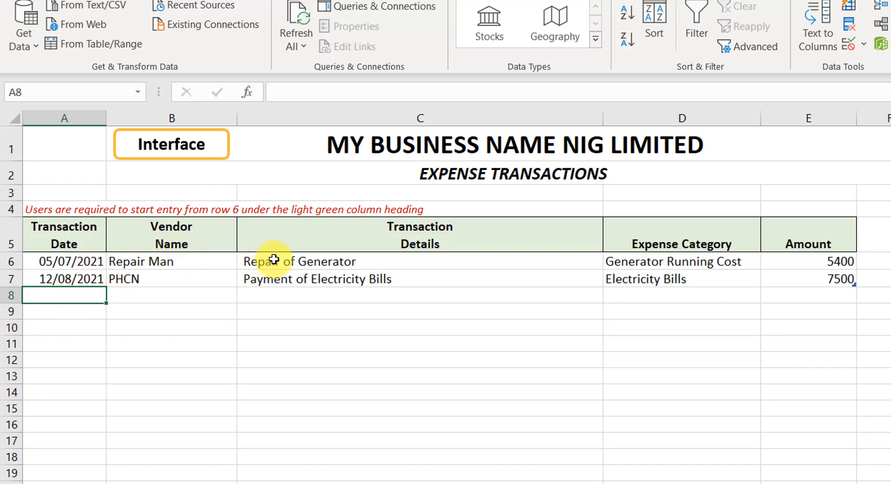
# Step: Open the Raw Material Stock Taking sheet from the navigation interface and examine its physical count date and stock codes
pyautogui.click(188, 152)
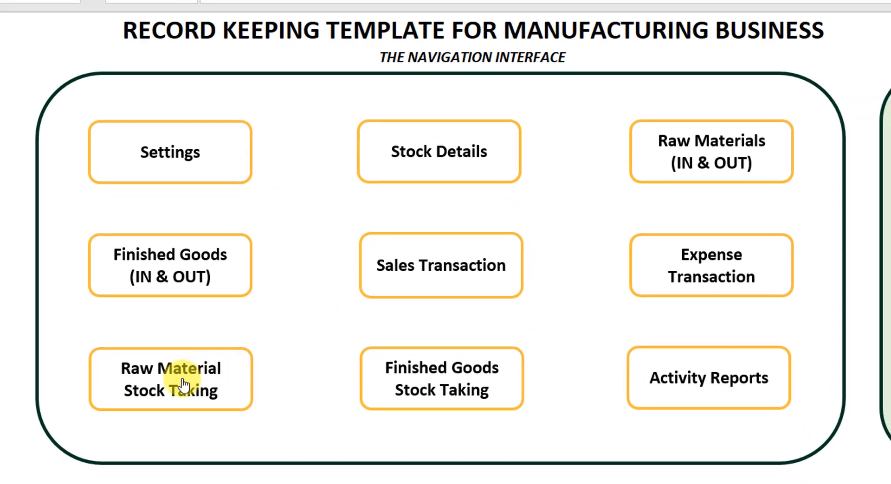
pyautogui.click(184, 385)
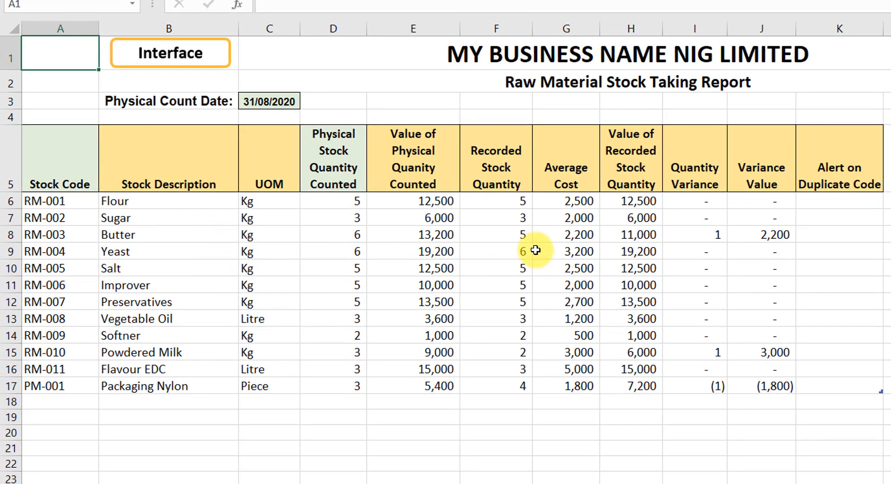
pyautogui.click(263, 103)
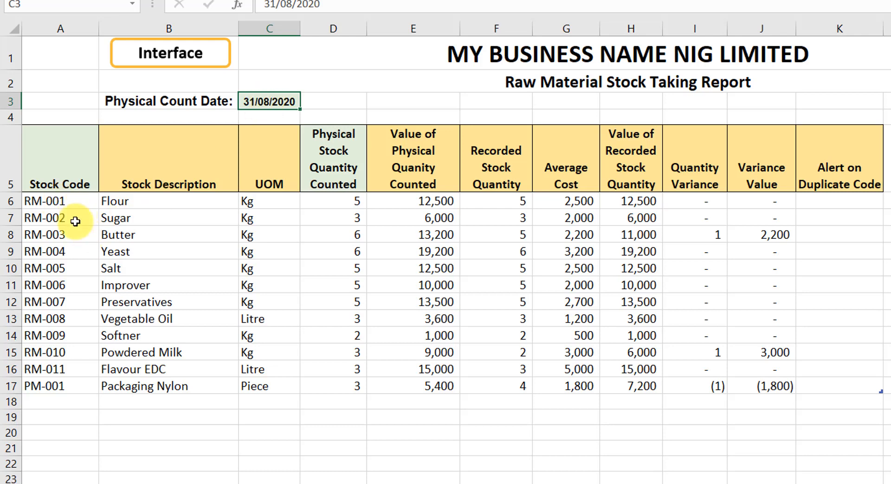
pyautogui.click(55, 125)
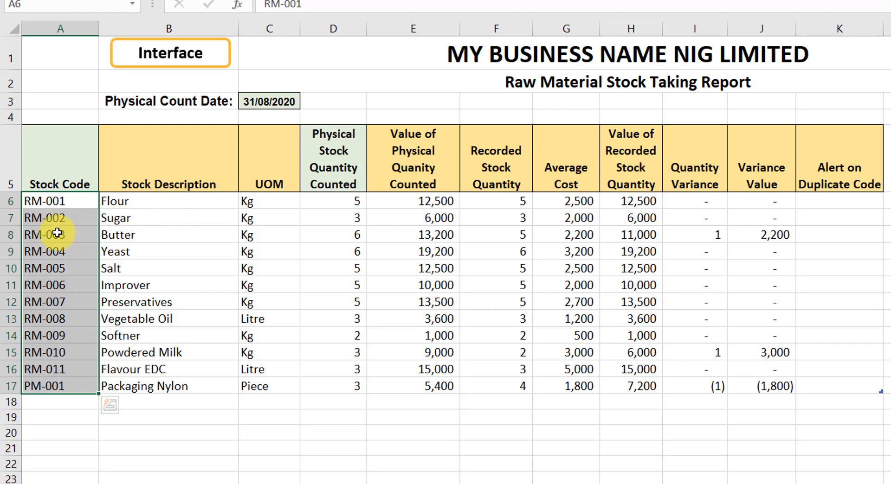
pyautogui.click(827, 127)
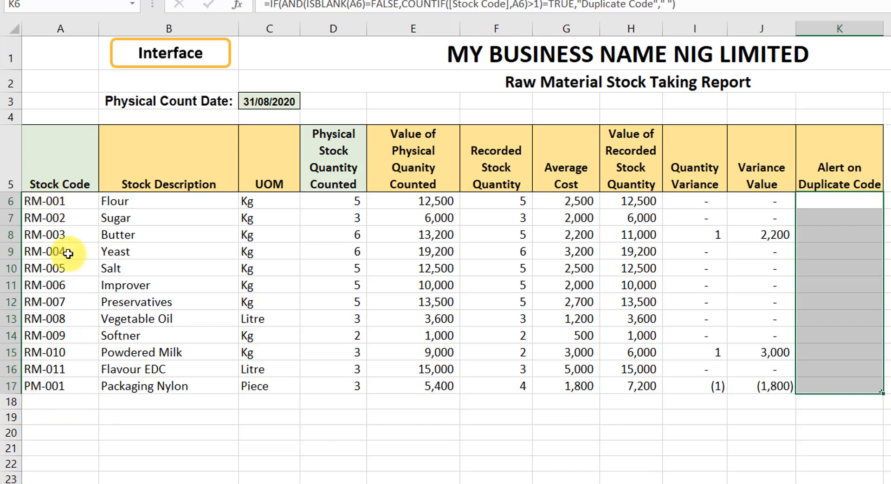
pyautogui.click(60, 124)
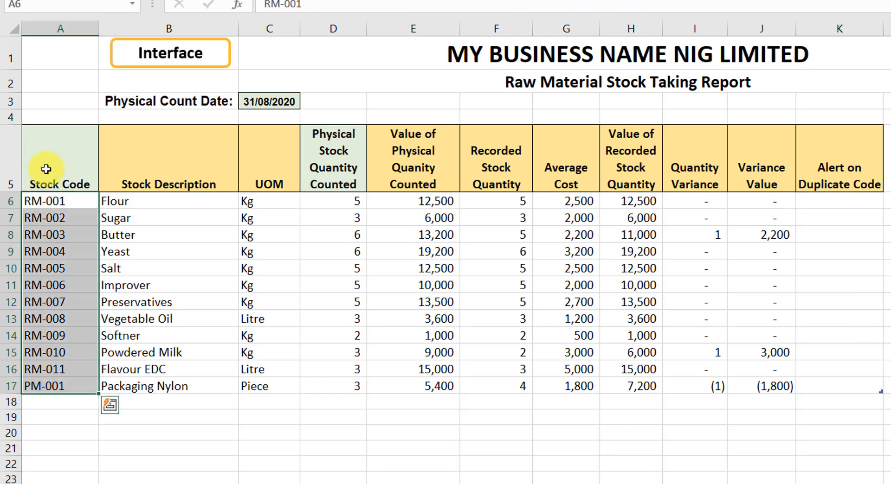
pyautogui.click(56, 201)
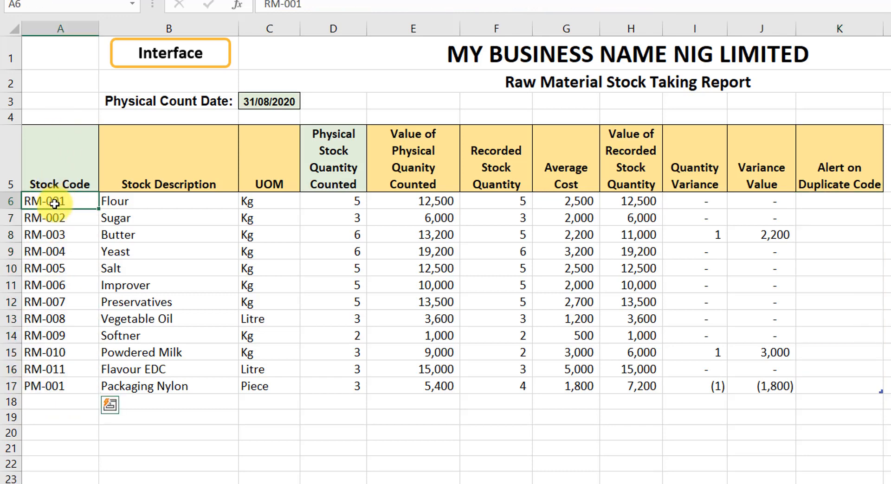
# Step: Examine the physical stock count column and the formula-filled report columns of the stock taking sheet
pyautogui.click(346, 127)
pyautogui.click(343, 205)
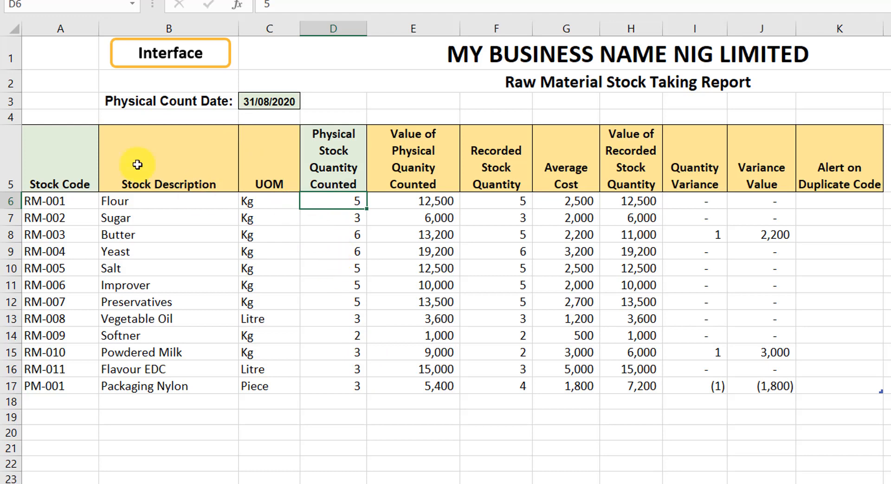
pyautogui.click(176, 148)
pyautogui.click(267, 160)
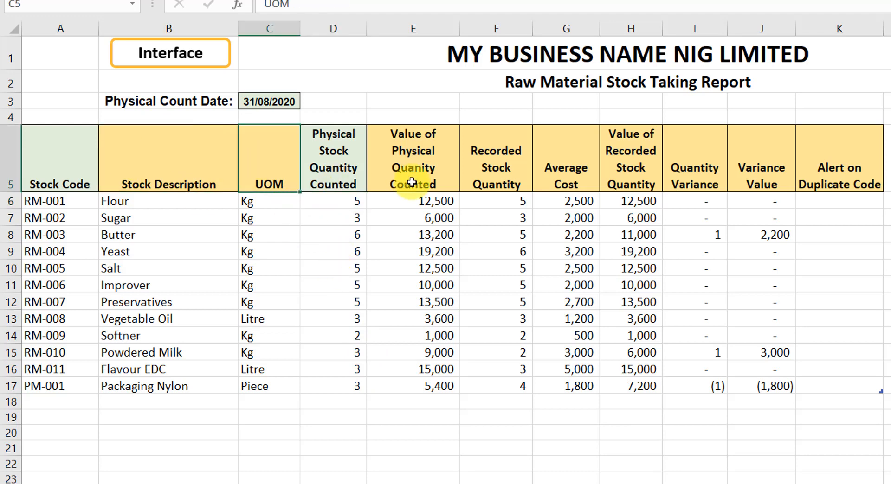
pyautogui.click(426, 170)
pyautogui.click(501, 150)
pyautogui.click(571, 169)
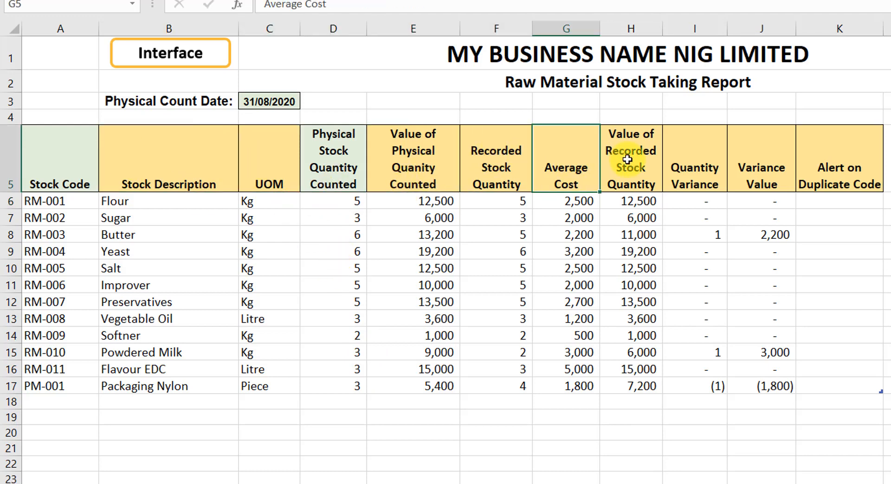
pyautogui.click(626, 167)
pyautogui.click(696, 167)
pyautogui.click(762, 168)
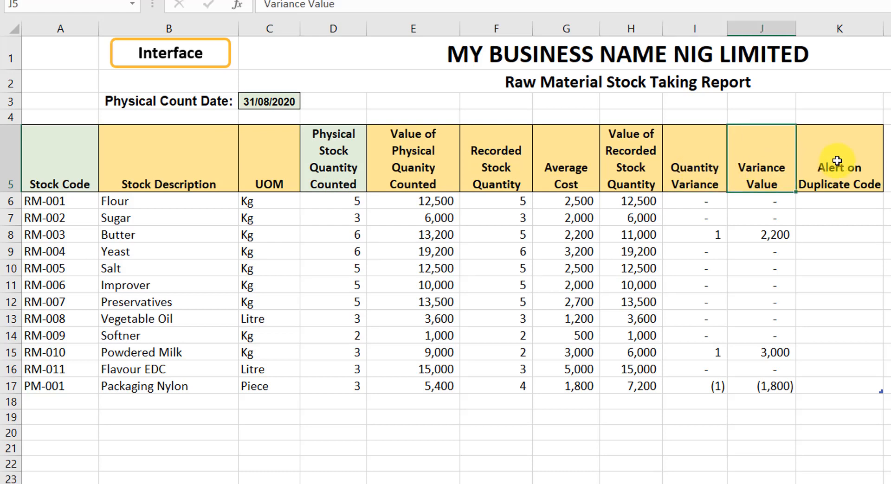
pyautogui.click(838, 169)
pyautogui.moveTo(130, 203); pyautogui.dragTo(830, 386)
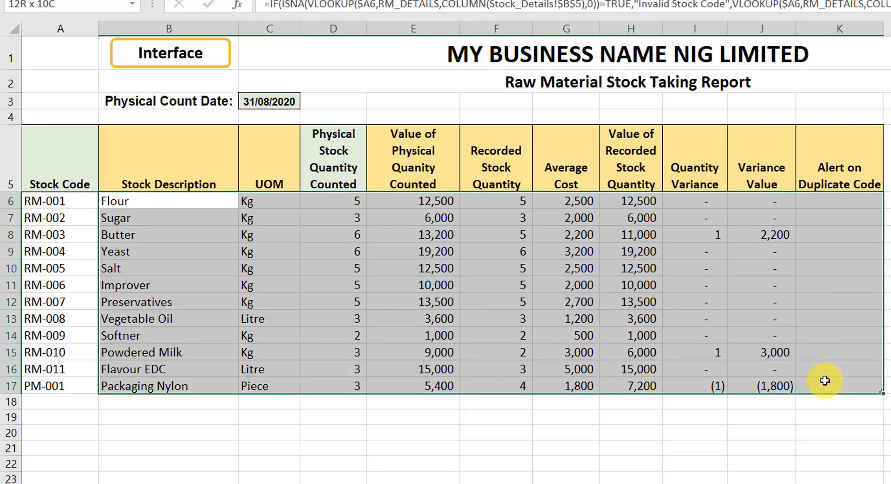
# Step: Examine the count date, stock codes, physical counts and quantity variance cells of the raw material stock taking sheet
pyautogui.click(270, 99)
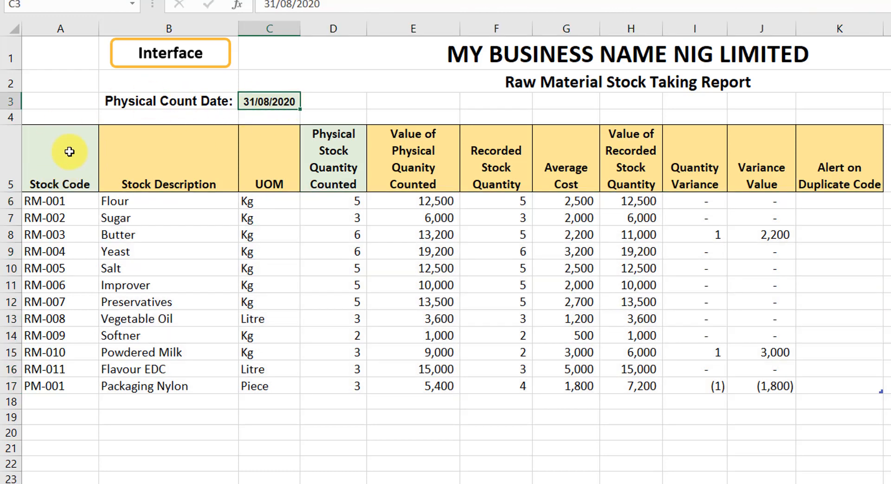
pyautogui.click(66, 132)
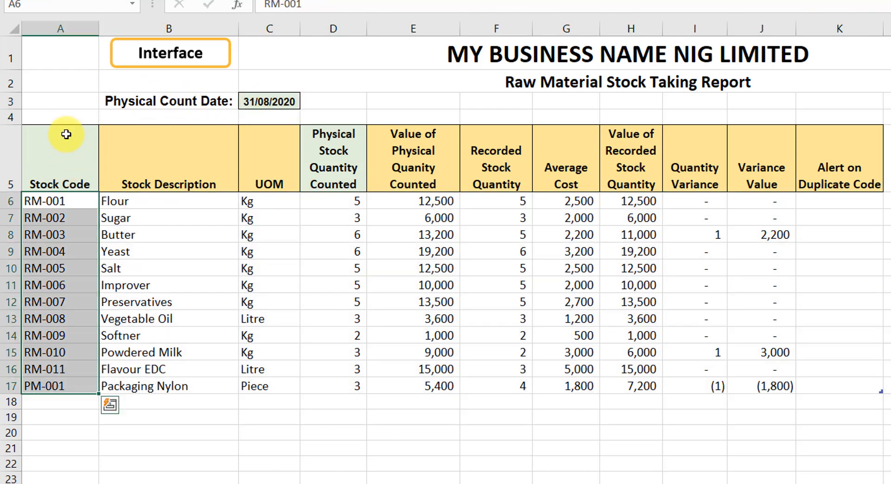
pyautogui.click(340, 138)
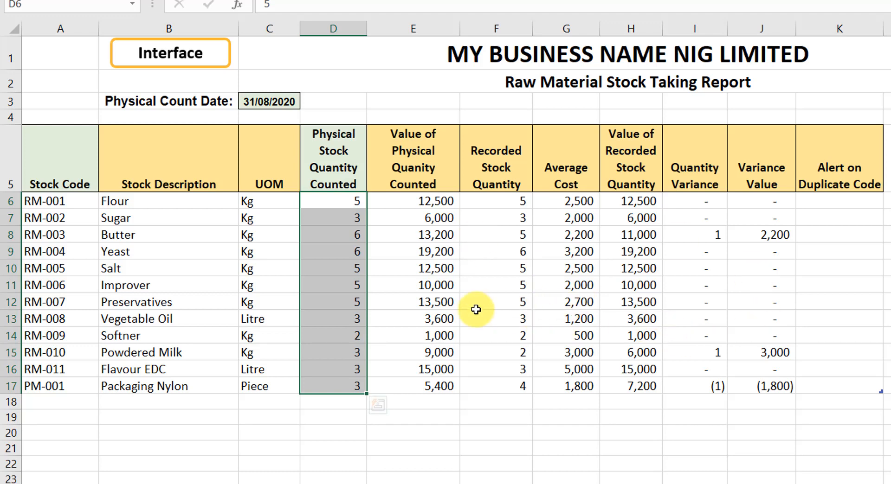
pyautogui.click(693, 203)
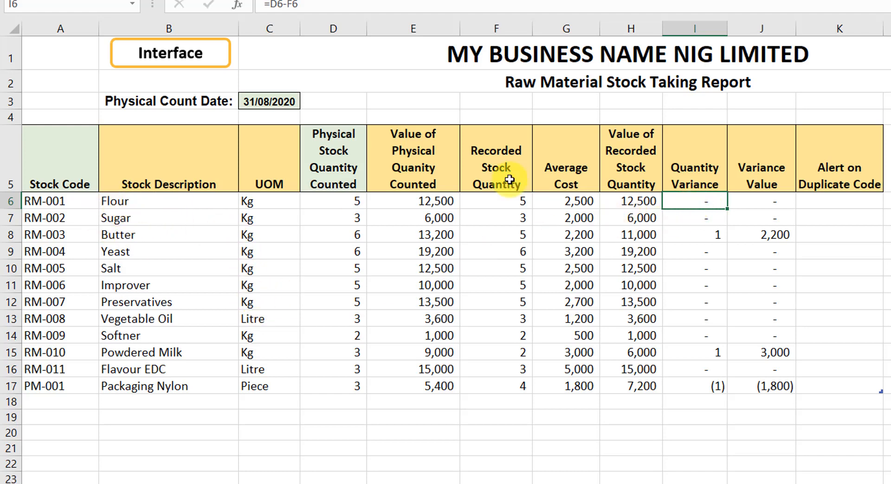
pyautogui.click(712, 238)
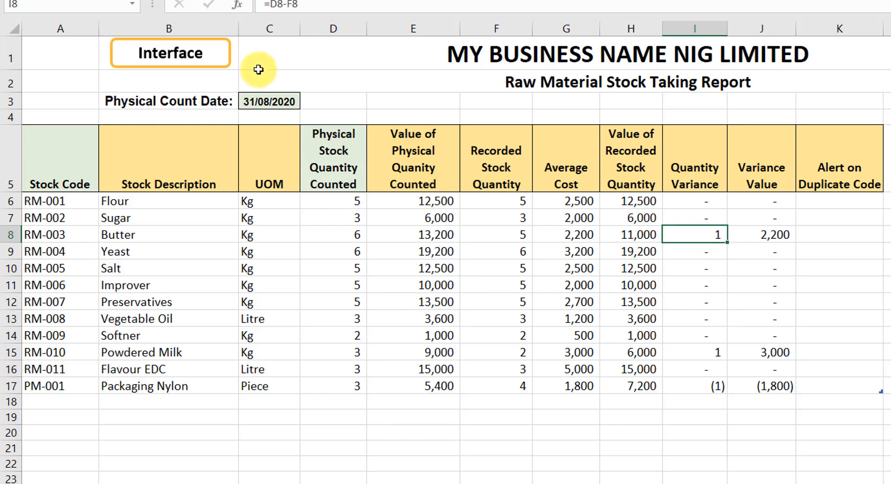
# Step: Switch between the Raw Materials (IN & OUT) movement sheet and the Raw Material Stock Taking sheet to compare their entries and count date
pyautogui.click(173, 54)
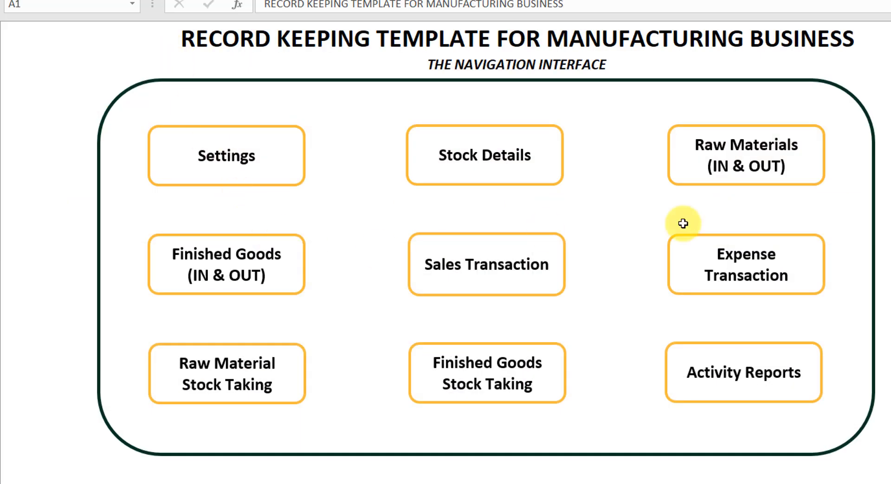
pyautogui.click(784, 167)
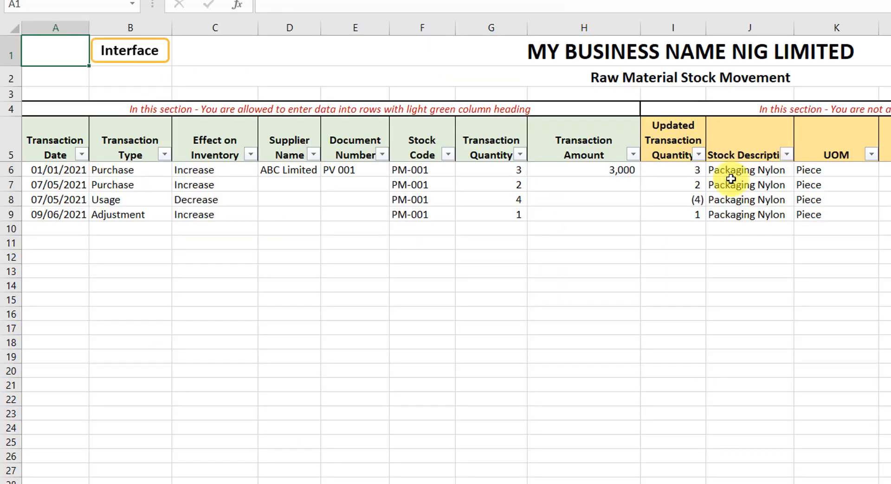
pyautogui.click(65, 229)
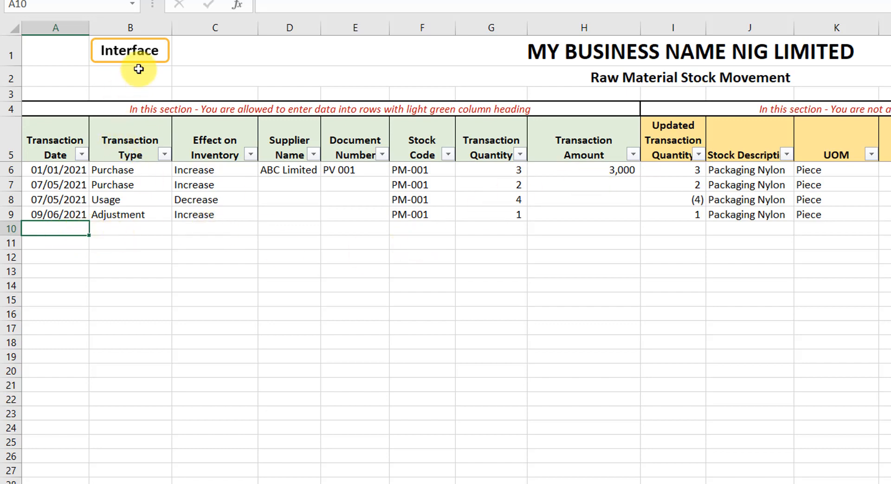
pyautogui.click(123, 59)
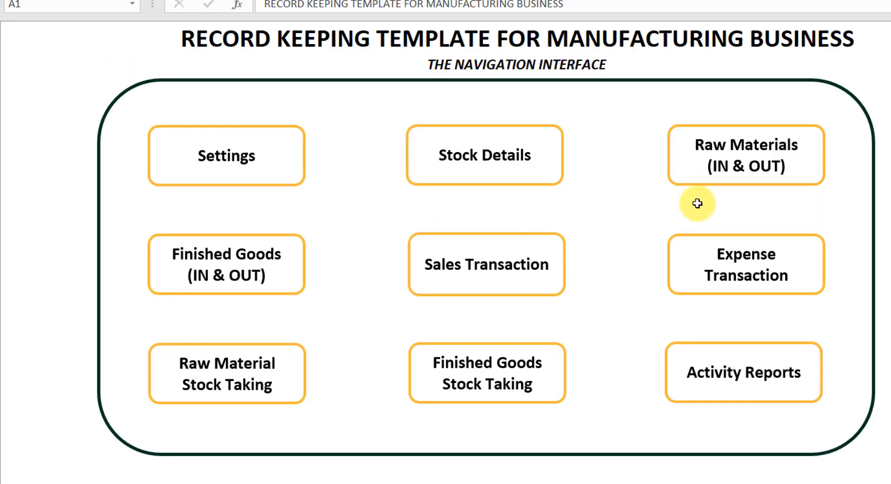
pyautogui.click(225, 362)
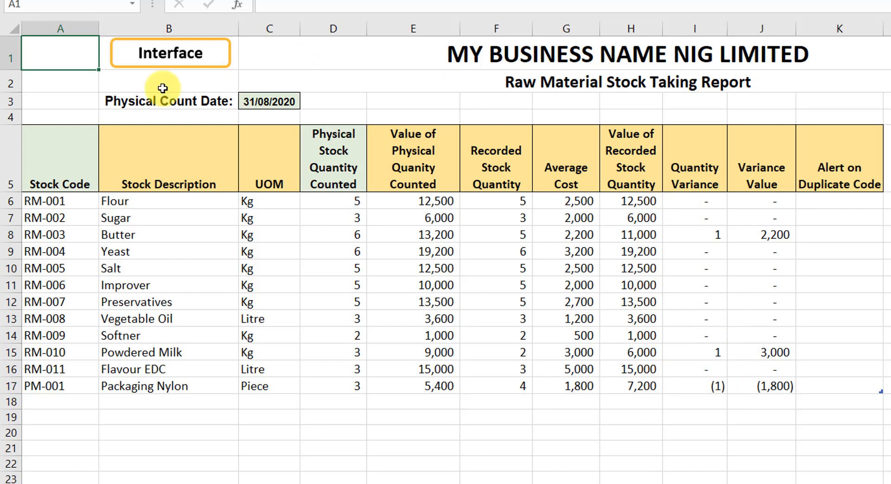
pyautogui.click(164, 61)
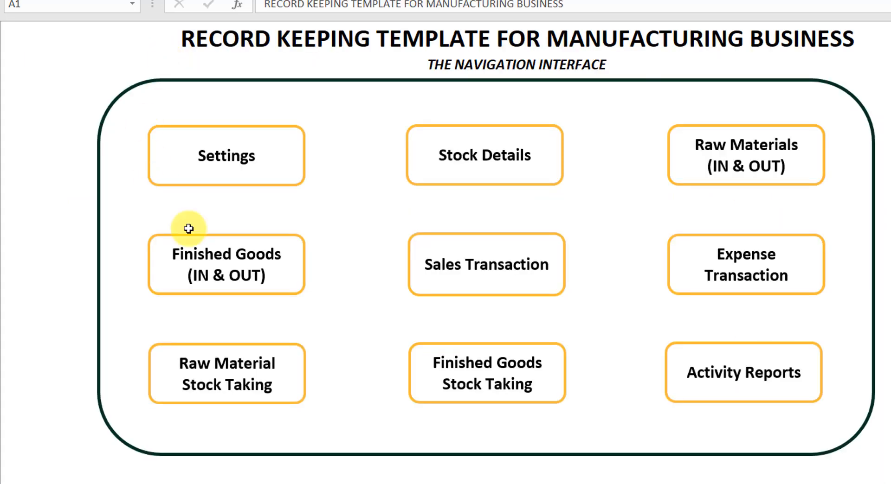
pyautogui.click(742, 165)
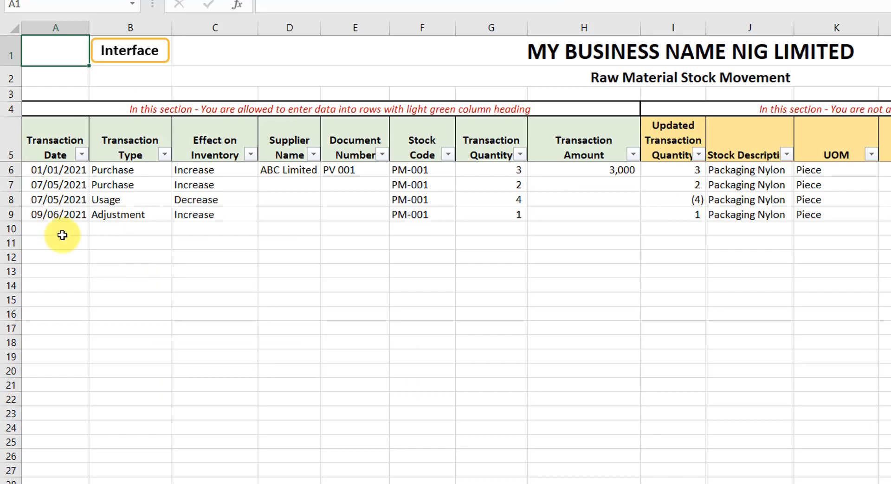
pyautogui.click(121, 54)
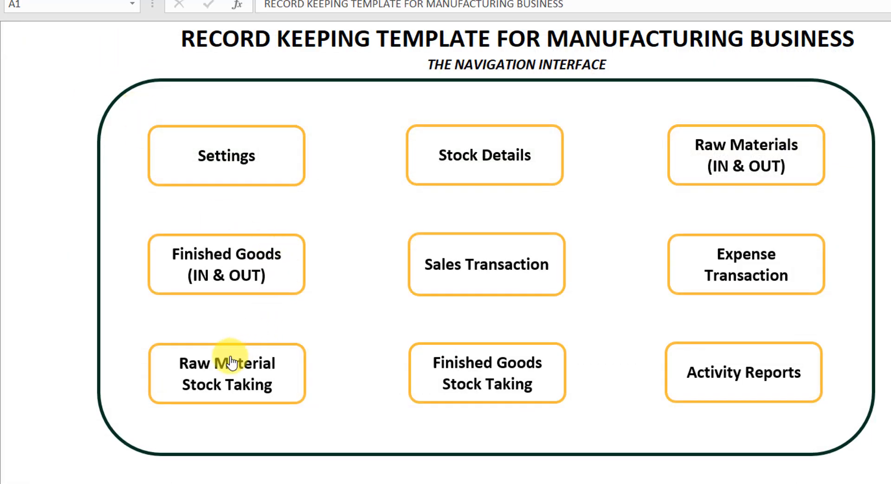
pyautogui.click(226, 363)
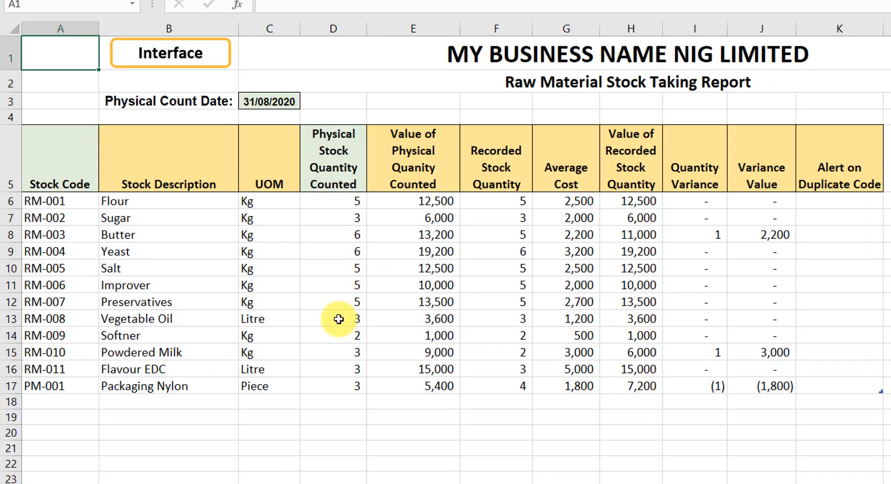
pyautogui.click(195, 267)
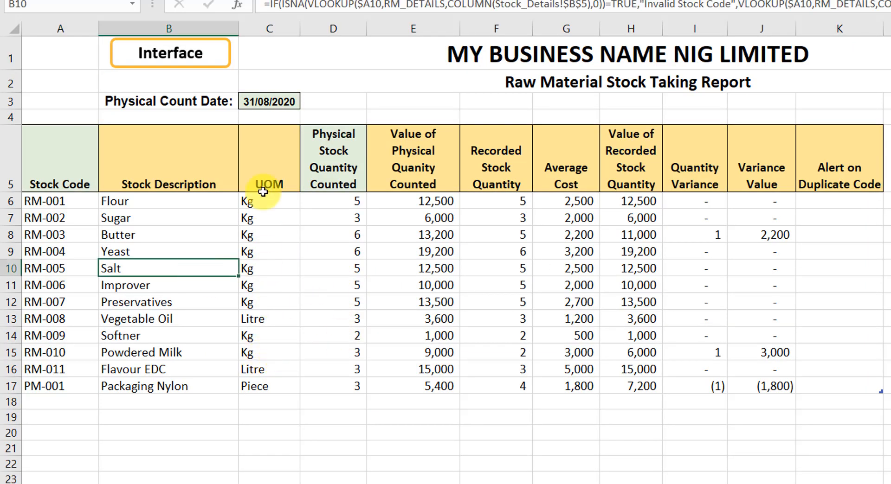
pyautogui.click(259, 105)
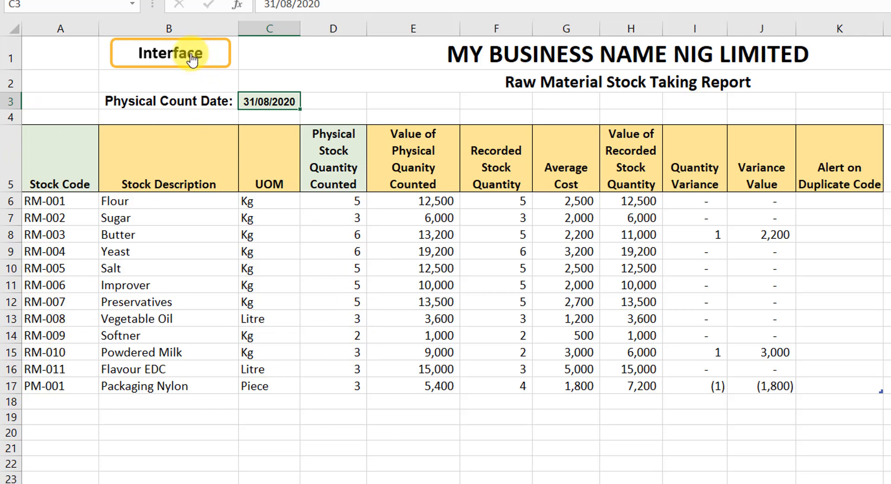
# Step: Open the Finished Goods Stock Taking sheet and examine its count date, product codes and each report column
pyautogui.click(176, 53)
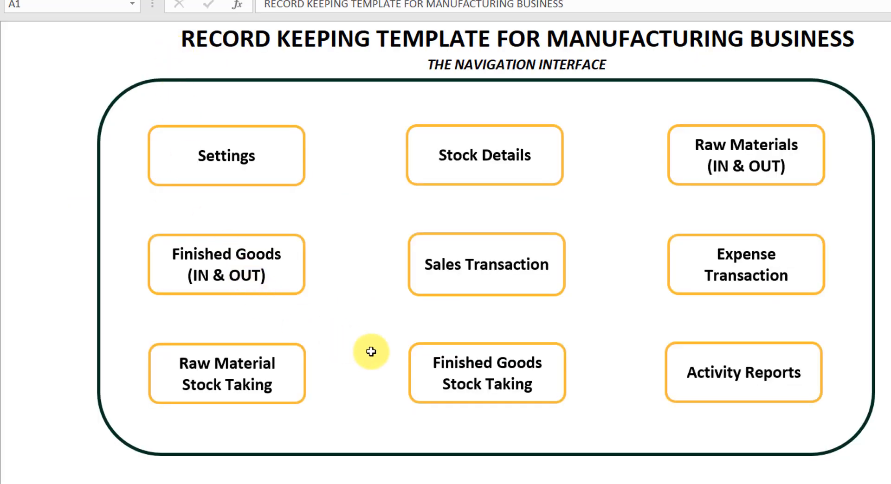
pyautogui.click(468, 371)
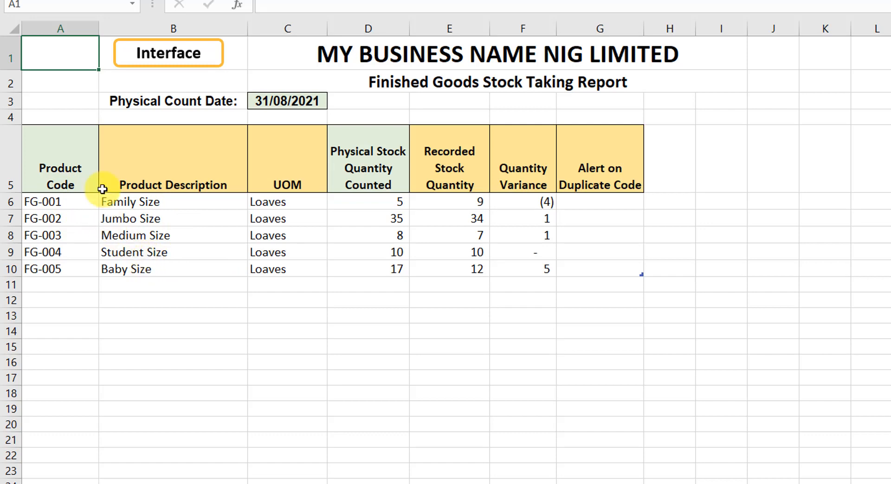
pyautogui.click(298, 102)
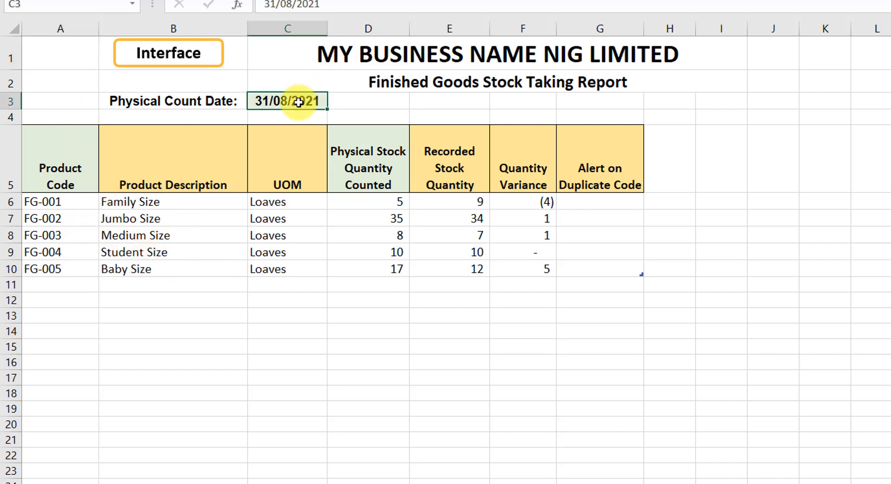
pyautogui.click(43, 131)
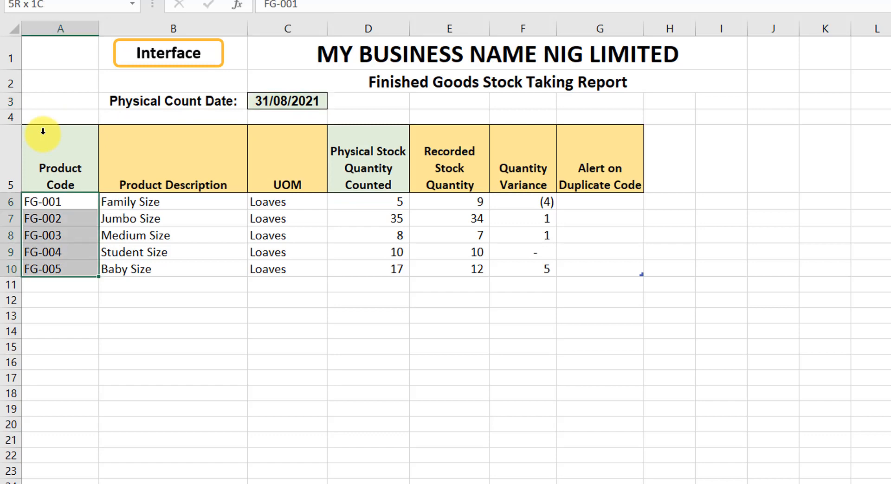
pyautogui.click(388, 136)
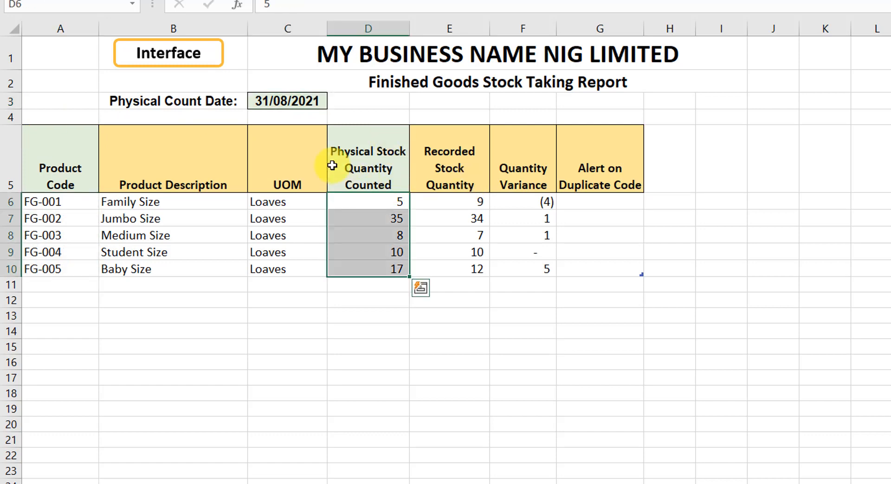
pyautogui.click(169, 135)
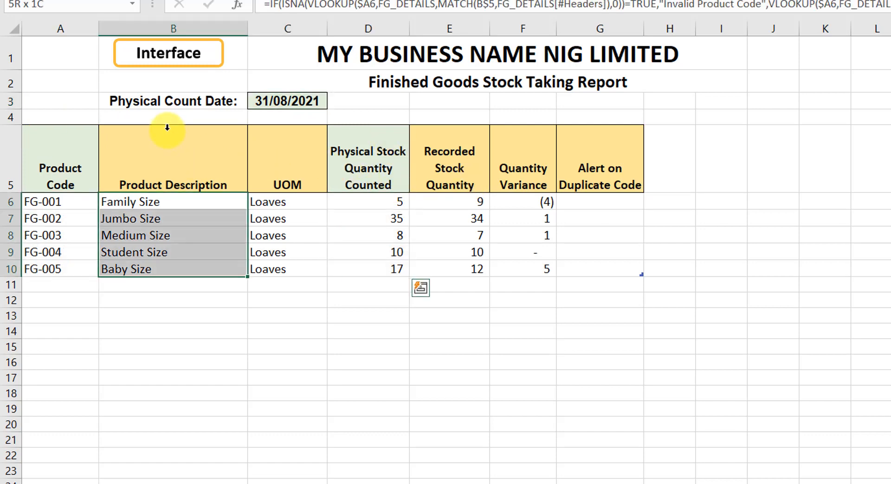
pyautogui.click(297, 132)
pyautogui.click(439, 136)
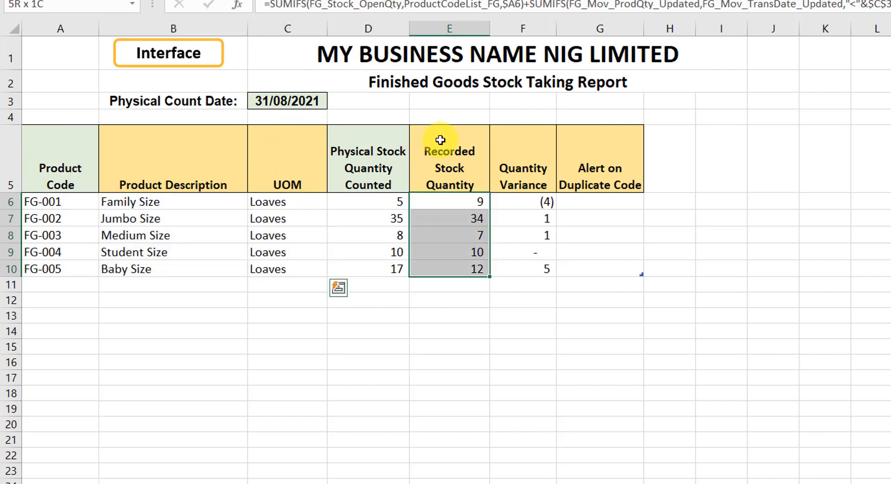
pyautogui.click(511, 135)
pyautogui.click(582, 135)
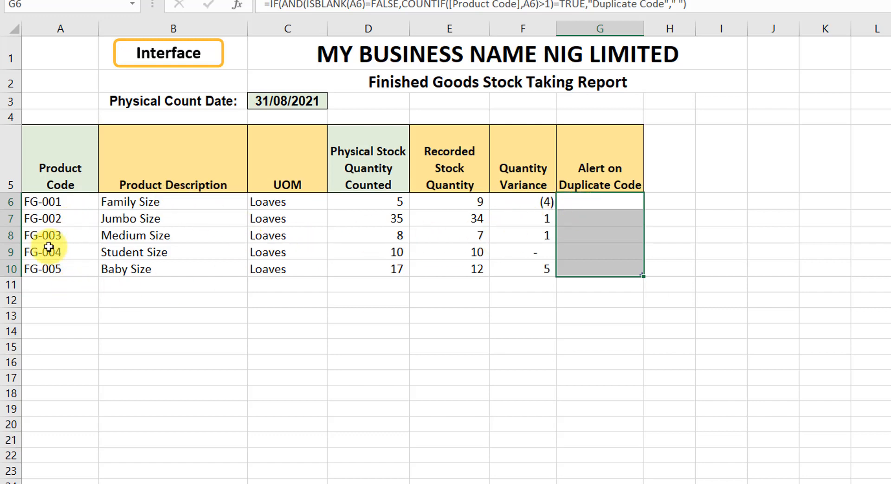
# Step: Open the Activity Reports sheet and examine the profit or loss report's From Date, To Date and Year-to-Date sales
pyautogui.click(160, 58)
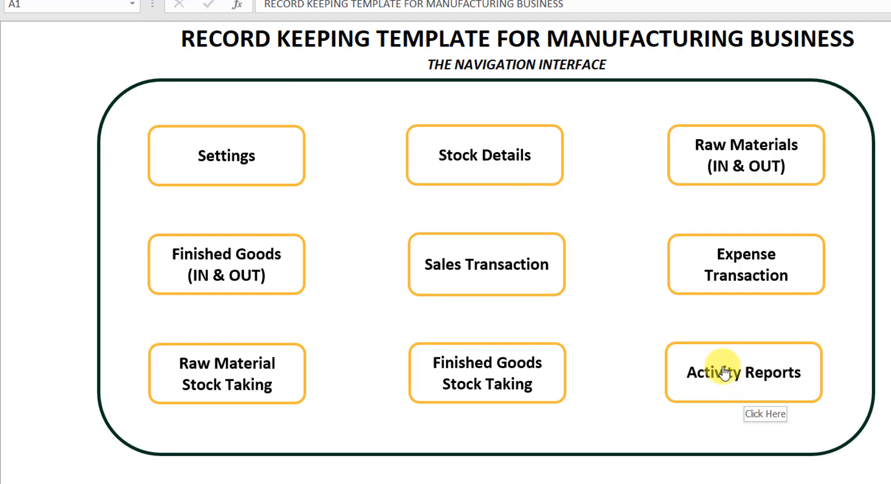
pyautogui.click(724, 371)
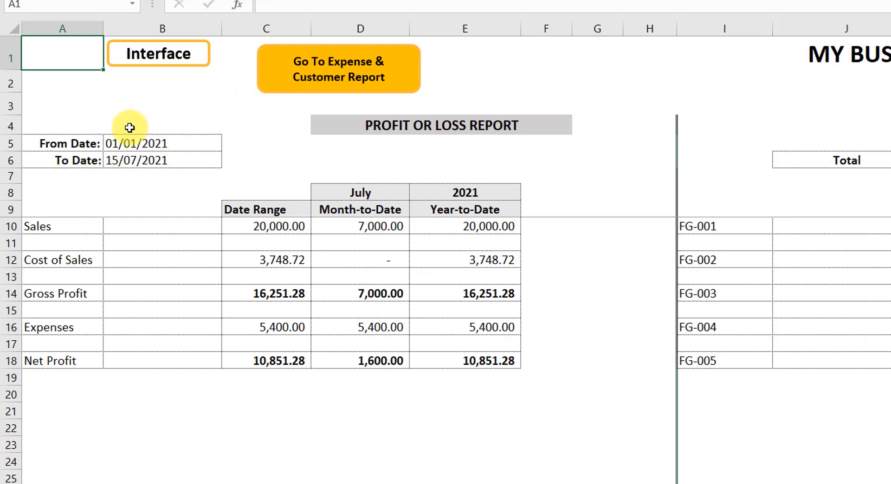
pyautogui.click(132, 147)
pyautogui.click(135, 159)
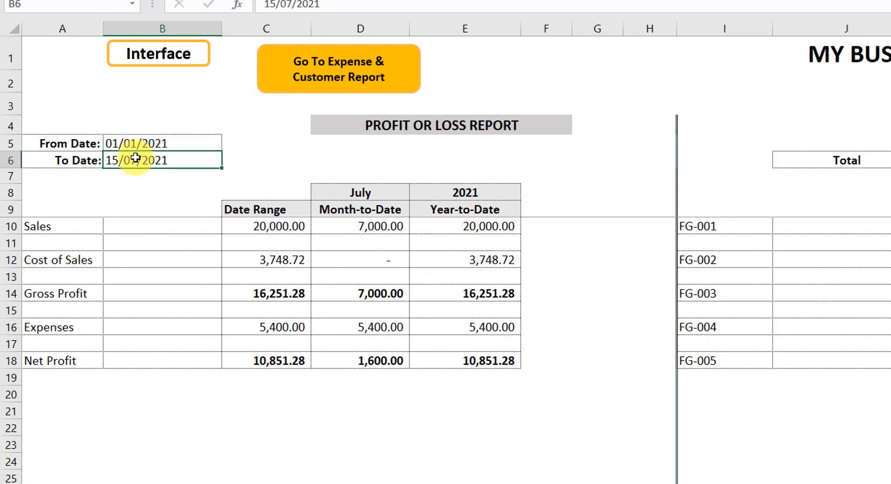
pyautogui.click(137, 144)
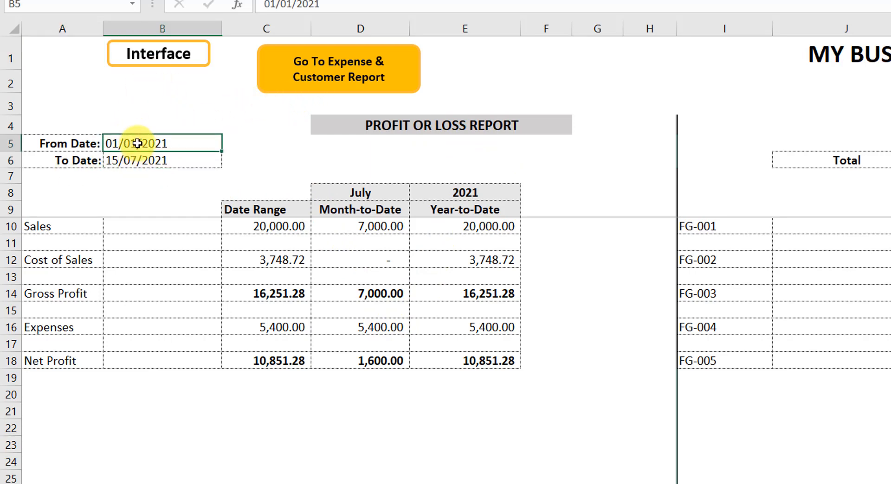
pyautogui.click(120, 163)
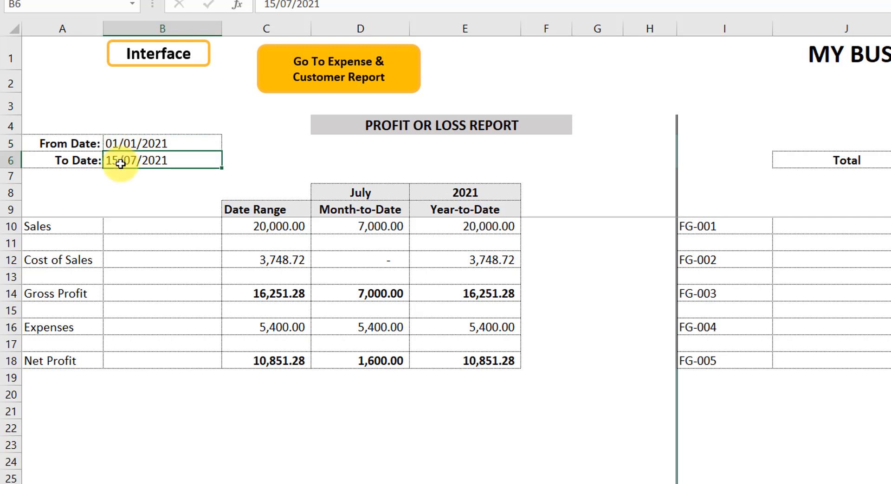
pyautogui.click(131, 136)
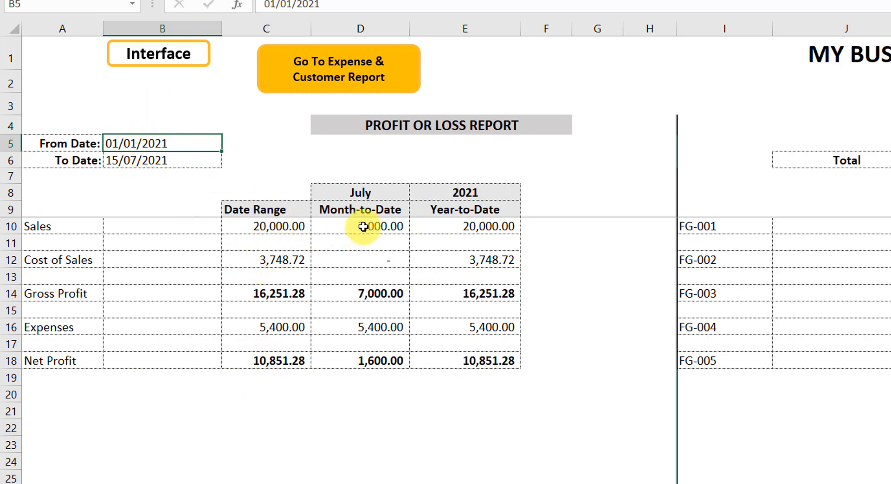
pyautogui.press('Down')
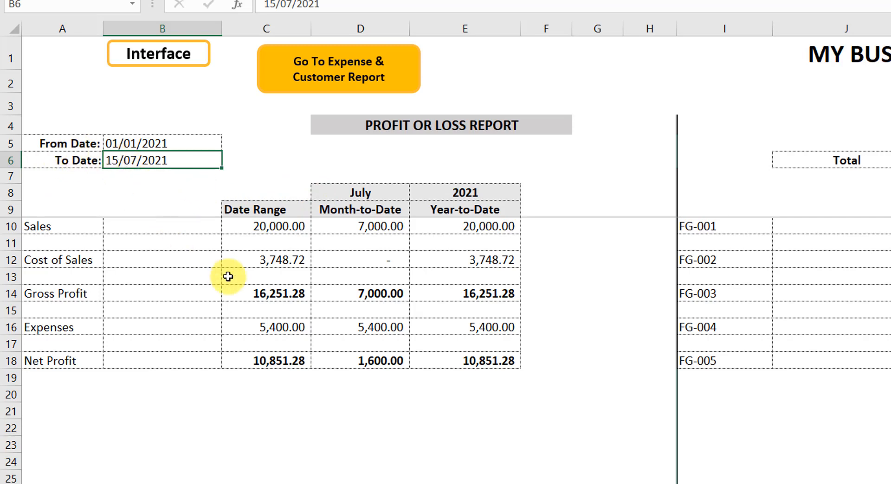
pyautogui.click(459, 228)
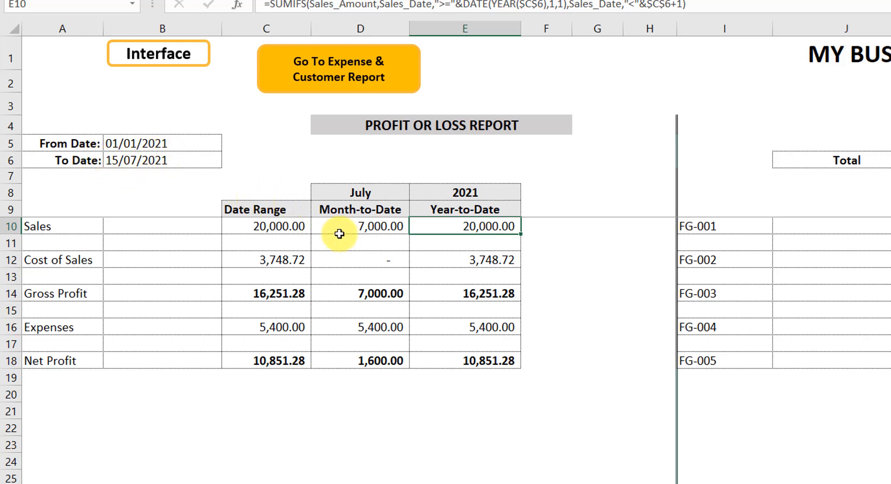
# Step: Set the report's To Date to 25/07/2021
pyautogui.click(120, 159)
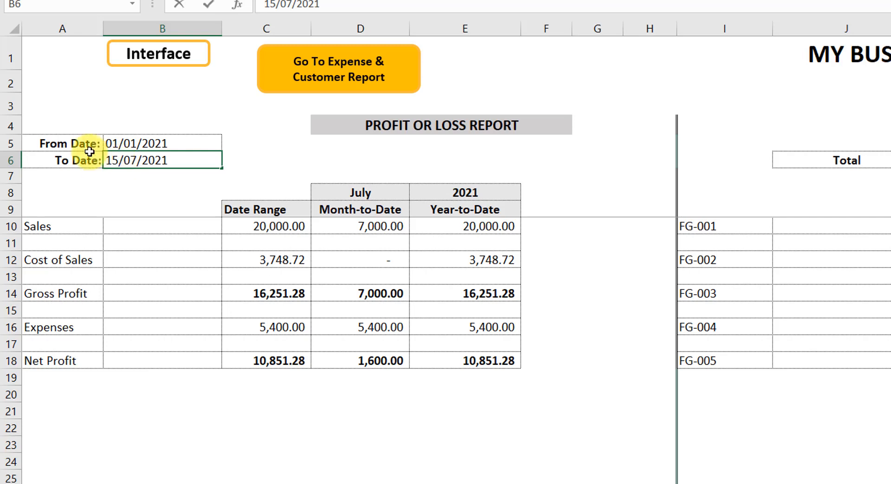
pyautogui.press('BackSpace')
pyautogui.press('BackSpace')
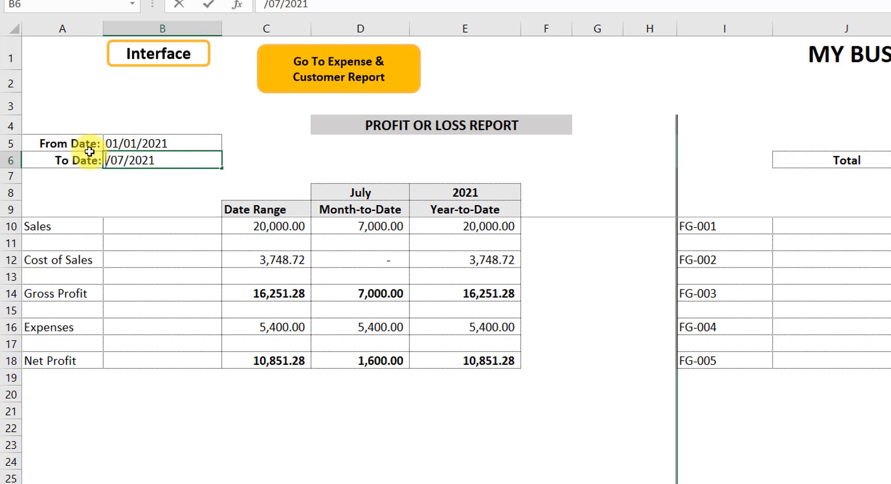
pyautogui.write('25')
pyautogui.press('Return')
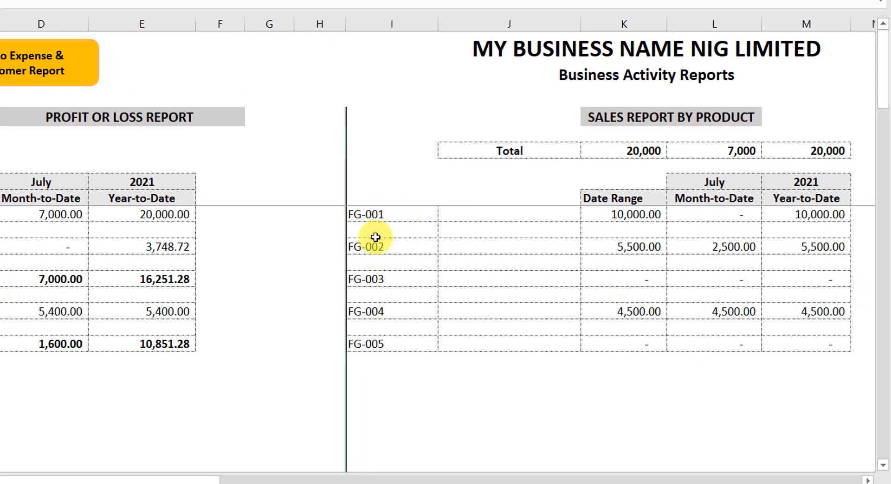
# Step: Examine the Sales Report by Product's product code cells and the formulas behind its Date Range, Month-to-Date, Year-to-Date and Total cells
pyautogui.click(387, 247)
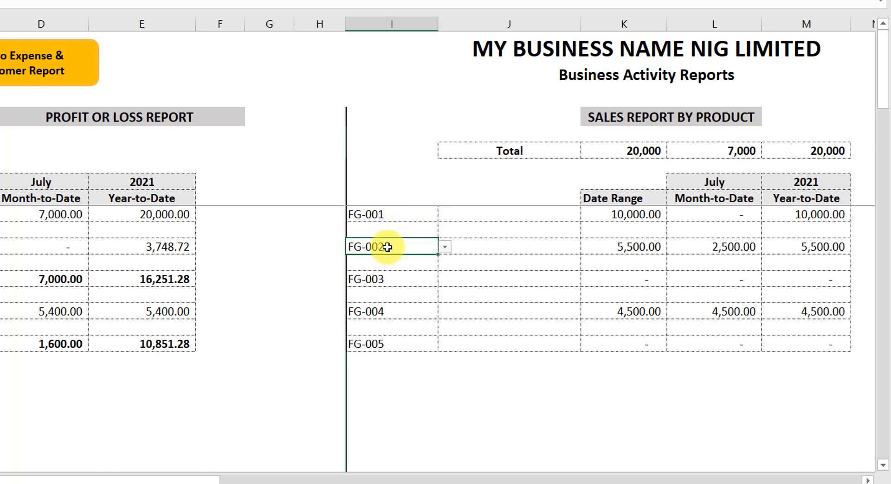
pyautogui.click(382, 282)
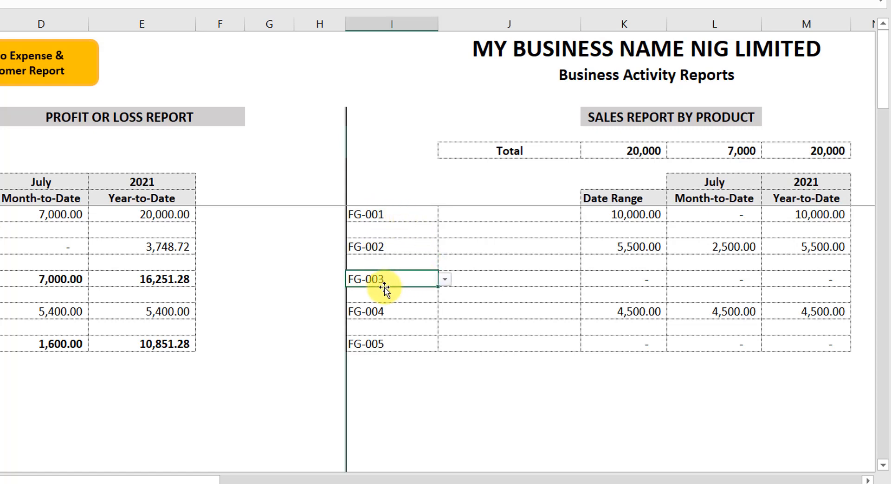
pyautogui.click(375, 311)
pyautogui.click(373, 347)
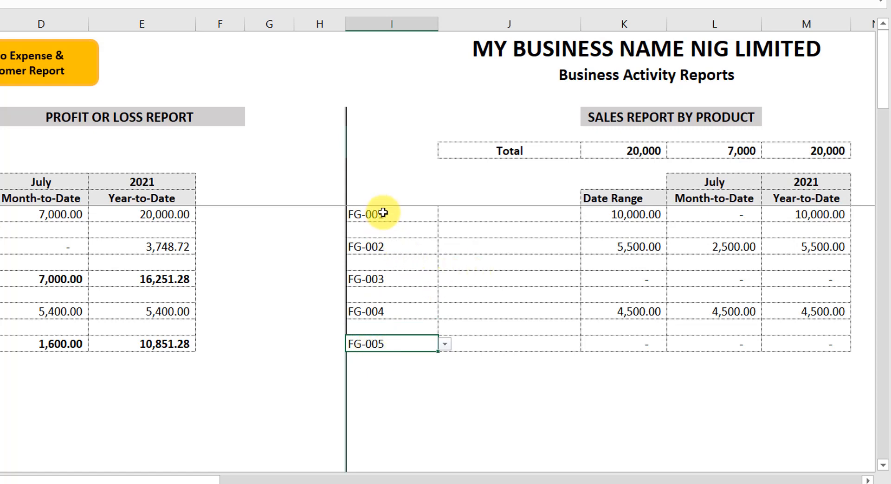
pyautogui.click(622, 214)
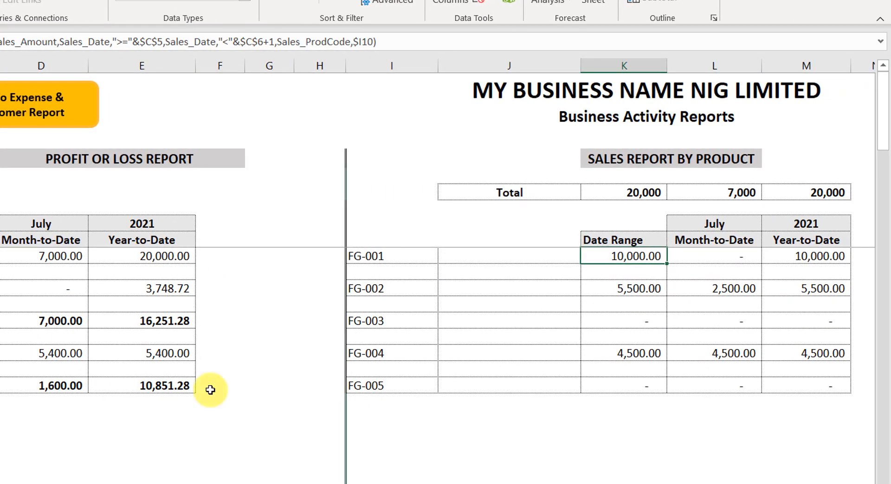
pyautogui.click(710, 258)
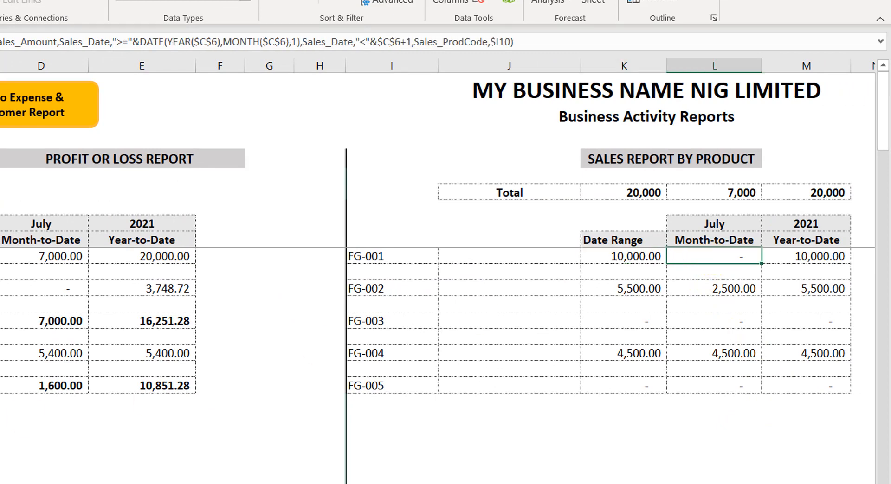
pyautogui.click(816, 255)
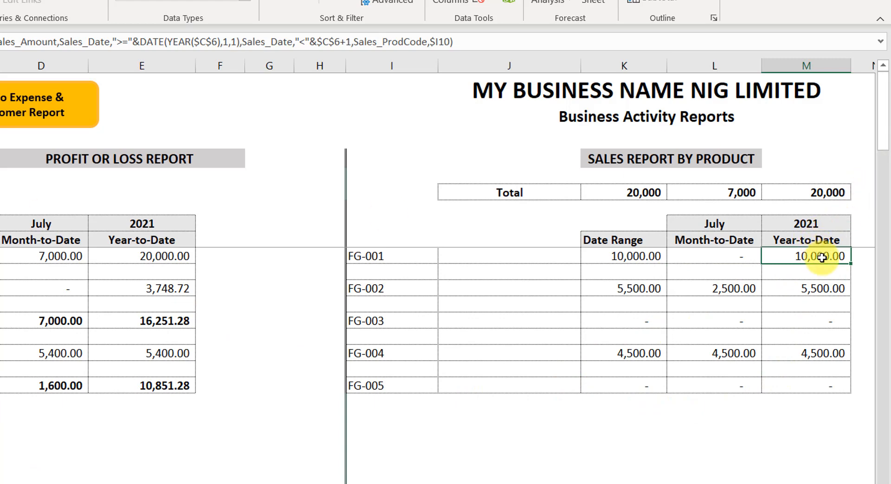
pyautogui.click(634, 192)
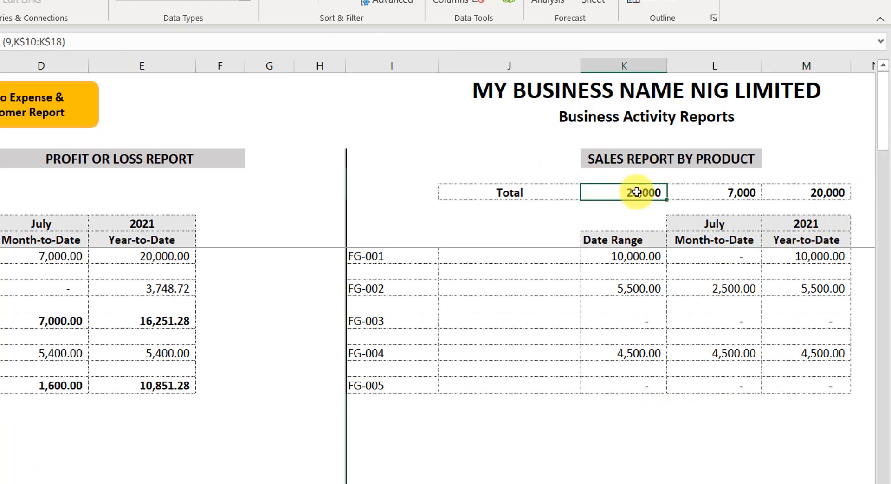
pyautogui.click(720, 193)
pyautogui.click(825, 193)
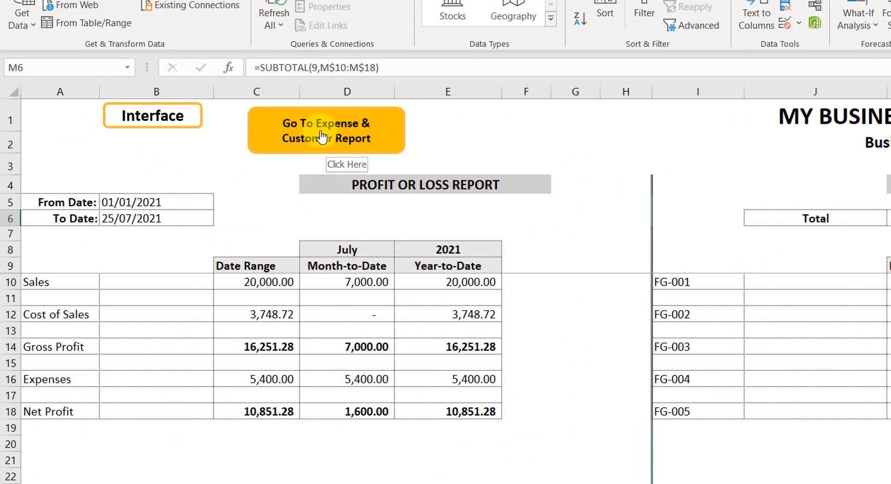
# Step: Open the Expense & Customer Report section and examine the Customers' Credit Report's From Date and To Date cells
pyautogui.click(322, 138)
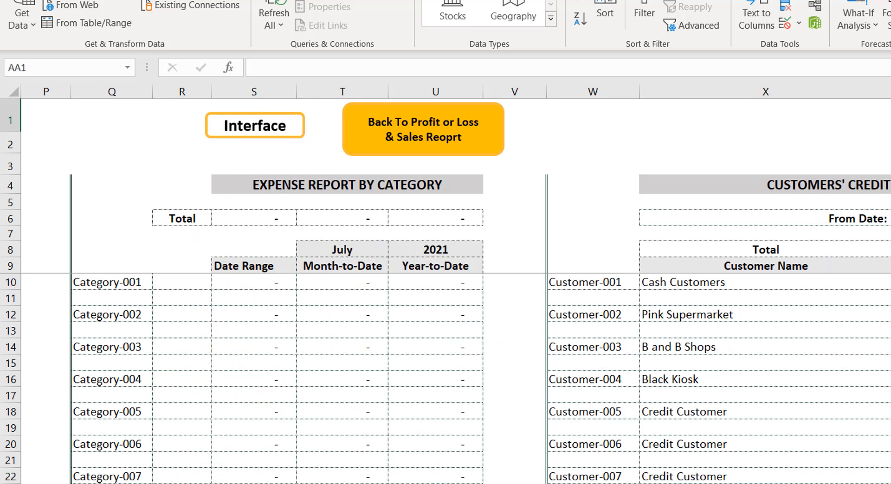
pyautogui.click(398, 123)
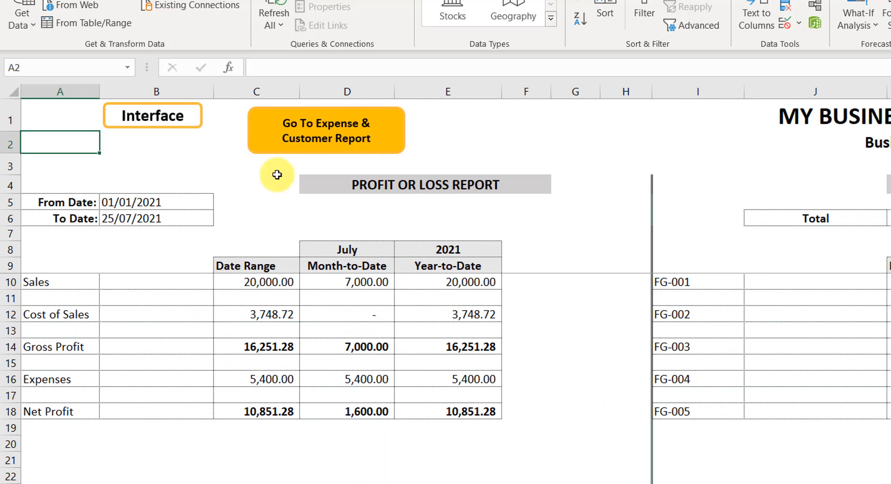
pyautogui.click(344, 144)
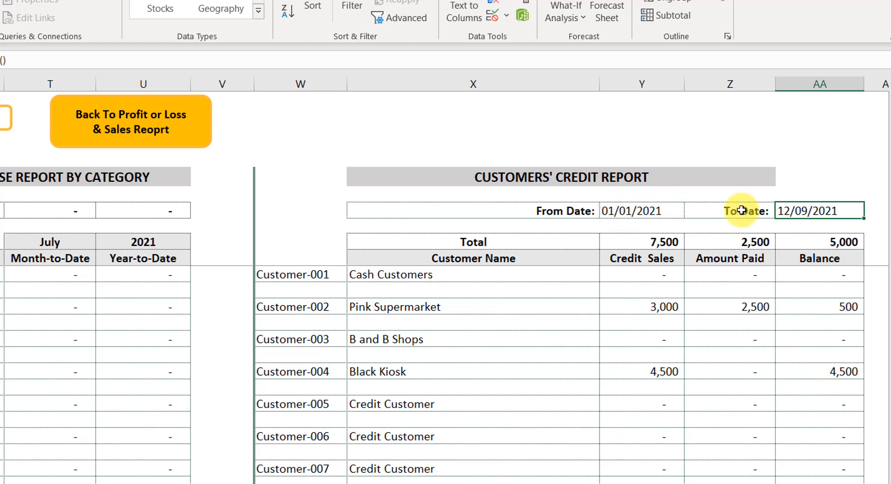
pyautogui.click(623, 212)
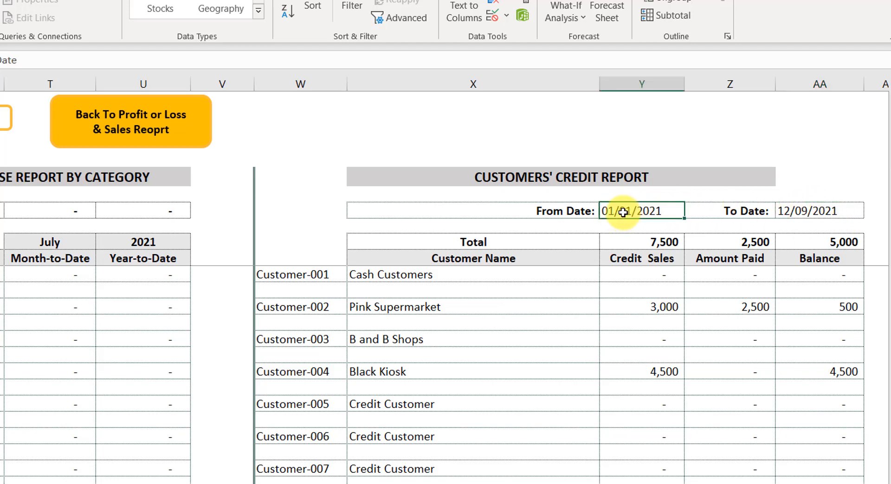
pyautogui.click(796, 210)
pyautogui.click(632, 209)
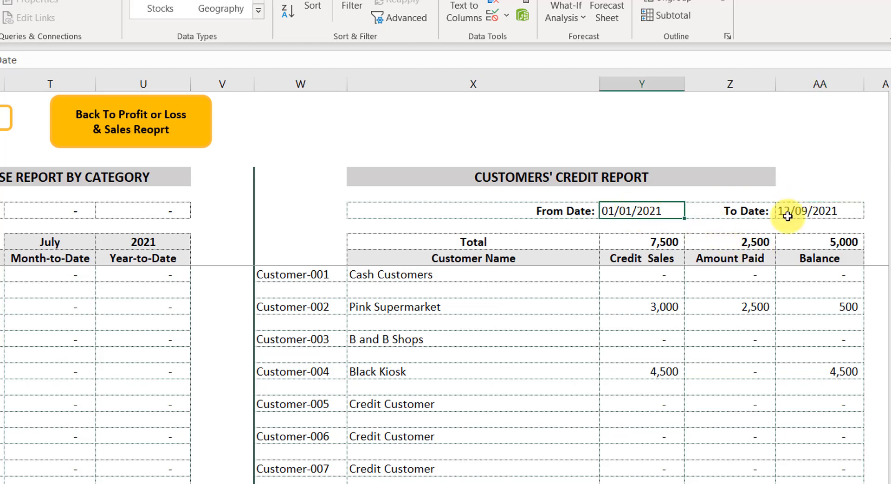
pyautogui.click(787, 211)
pyautogui.click(645, 214)
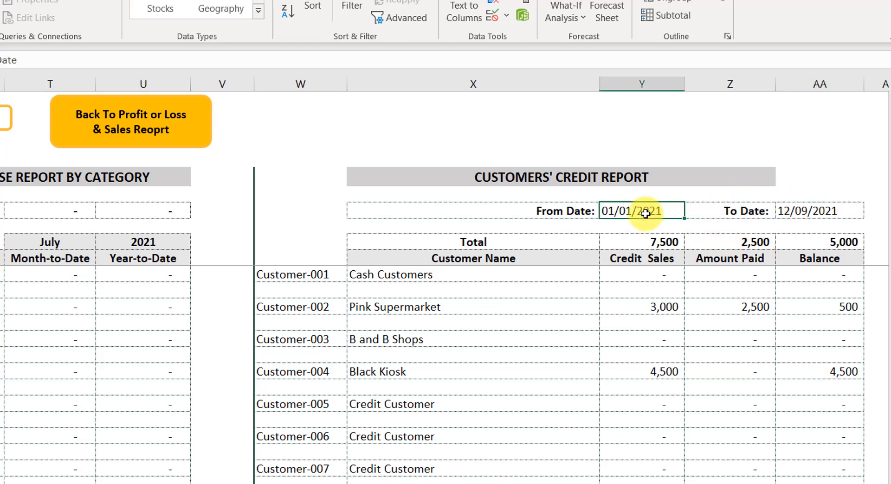
pyautogui.click(807, 209)
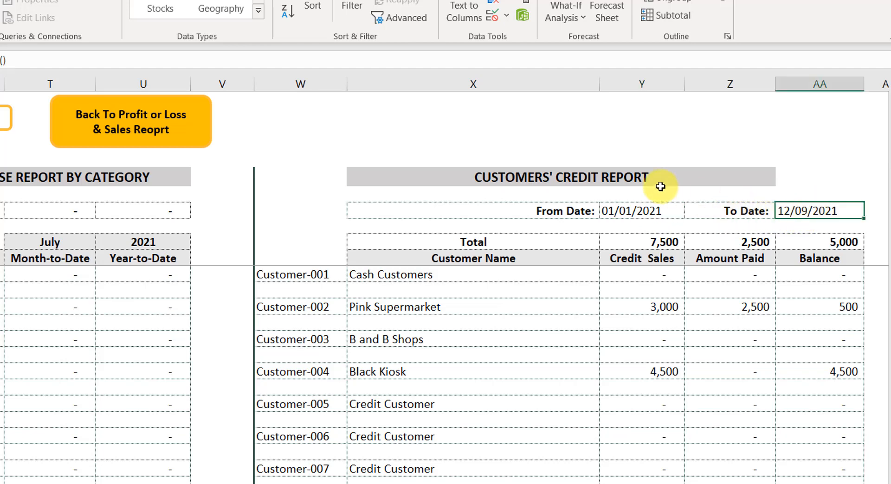
pyautogui.click(641, 213)
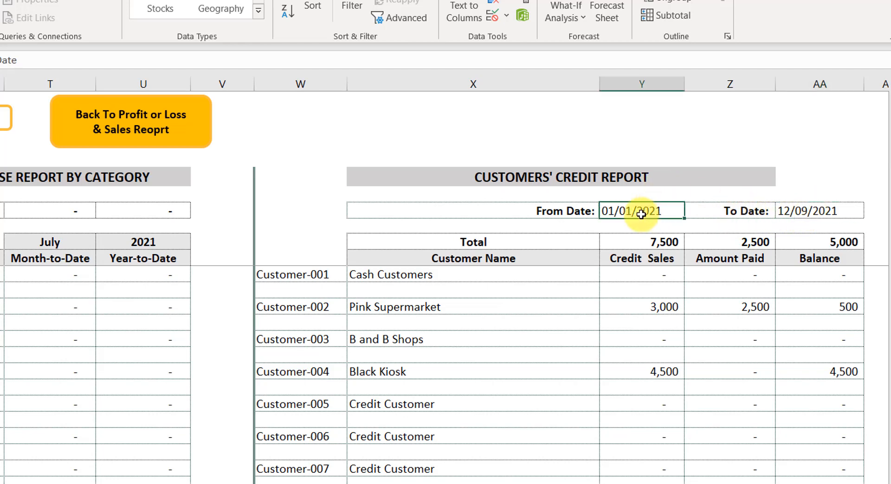
pyautogui.click(824, 212)
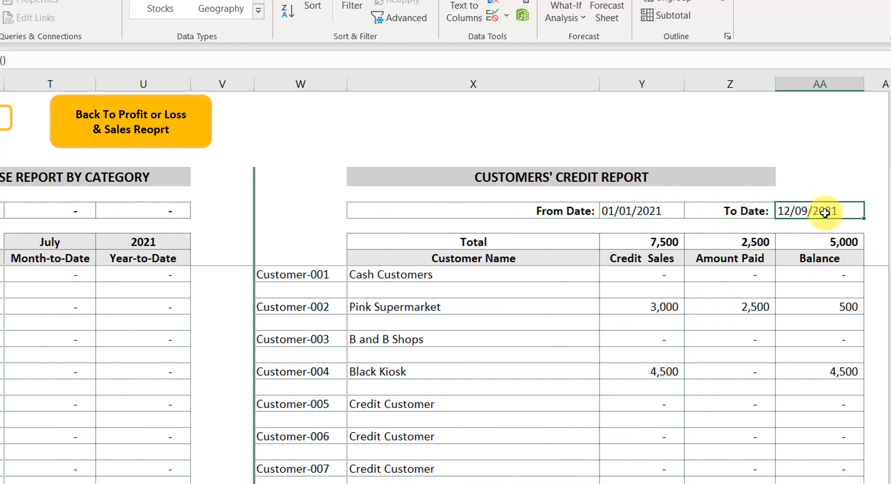
# Step: Compare the profit or loss report's From and To Dates with the credit report, and return to the navigation interface
pyautogui.hscroll(-10, 446, 278)
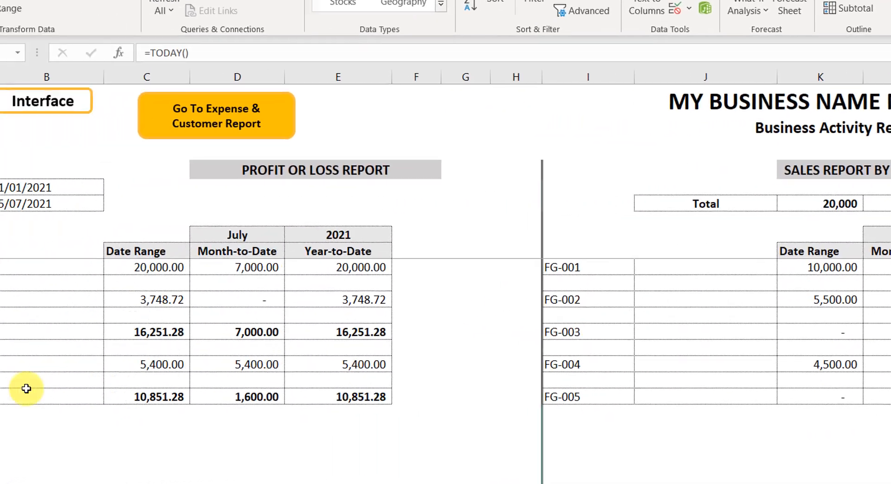
pyautogui.click(175, 182)
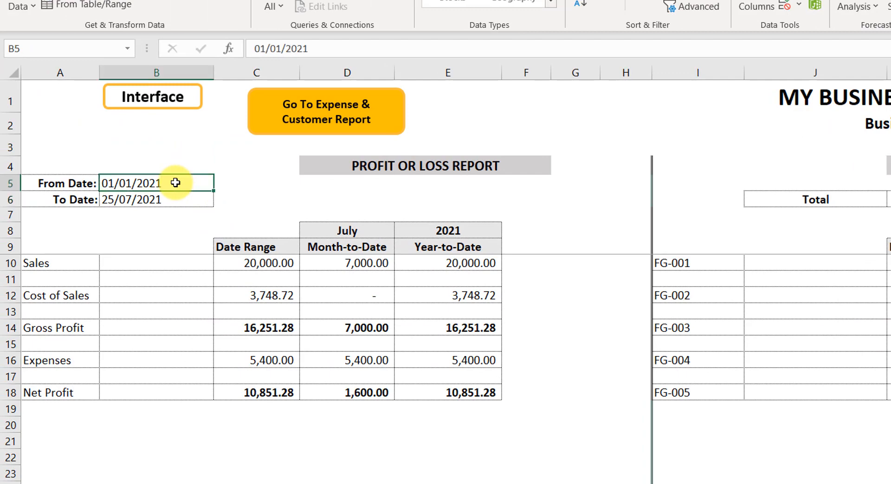
pyautogui.click(185, 197)
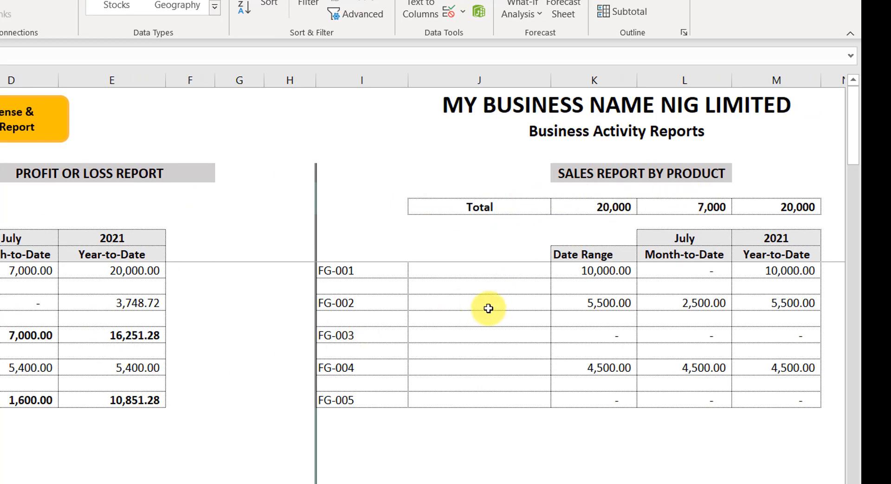
pyautogui.click(10, 120)
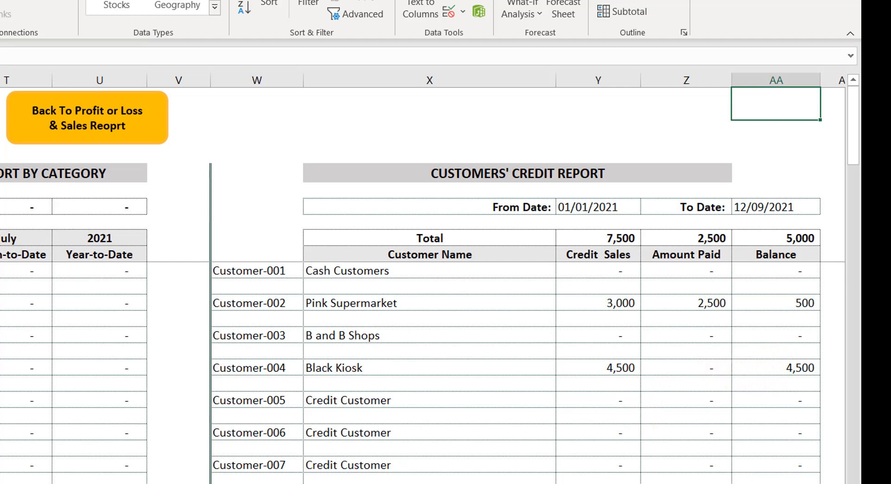
pyautogui.click(87, 118)
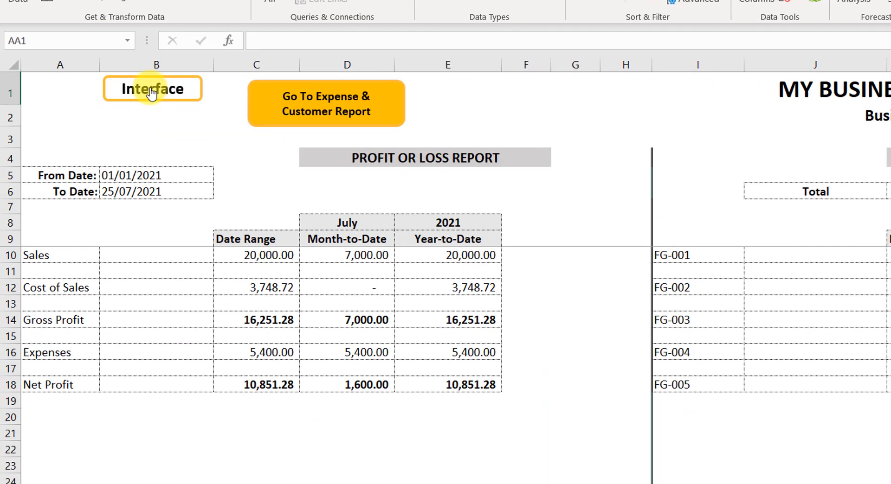
pyautogui.click(129, 92)
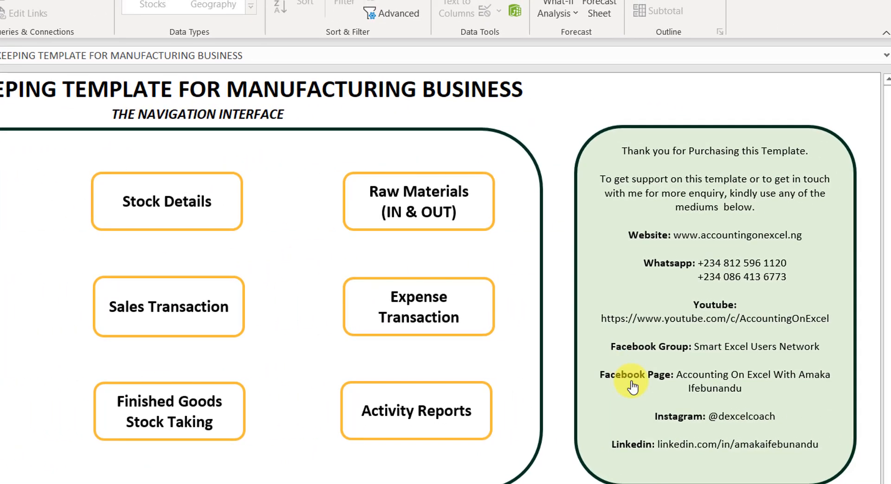